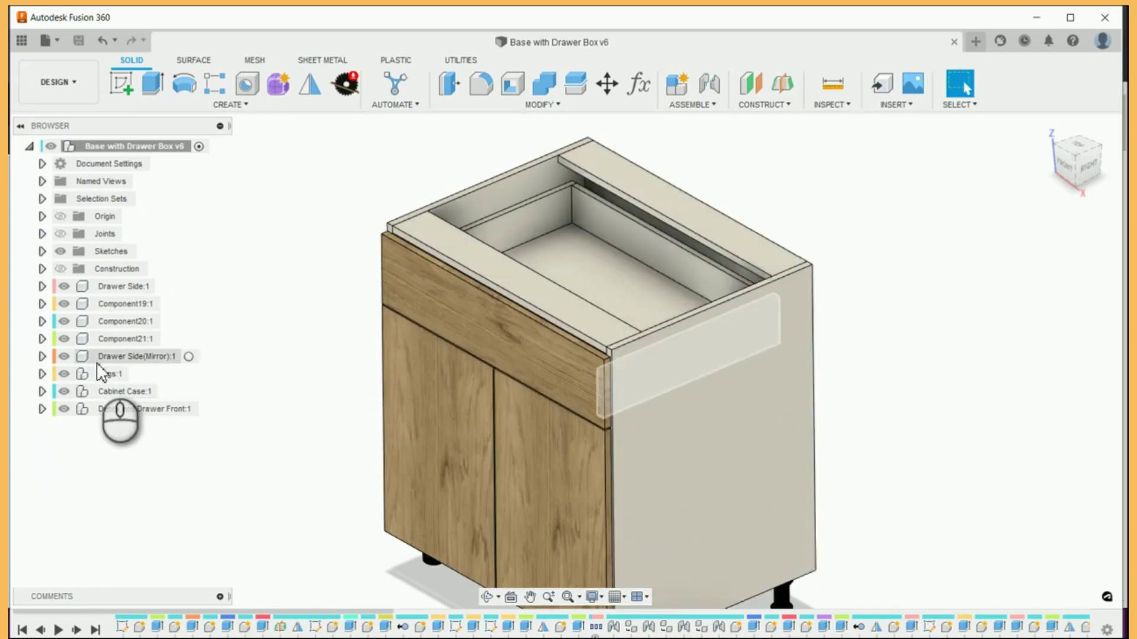
- Hide the Cabinet Case component and rename Component19 as Drawer Box Rear End
click(74, 319)
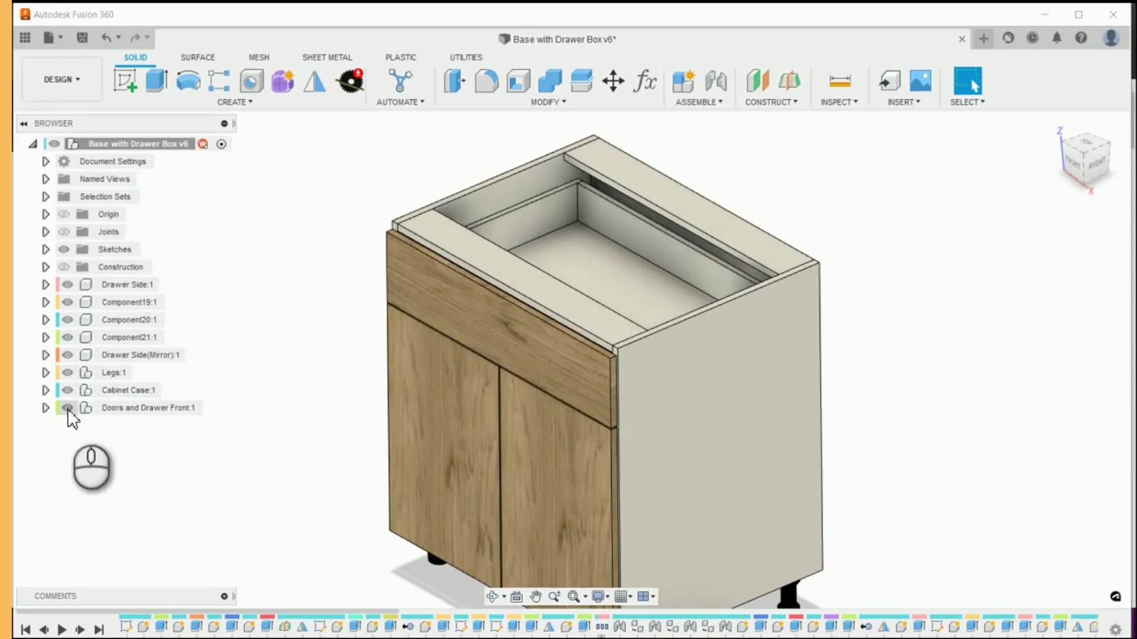
click(68, 390)
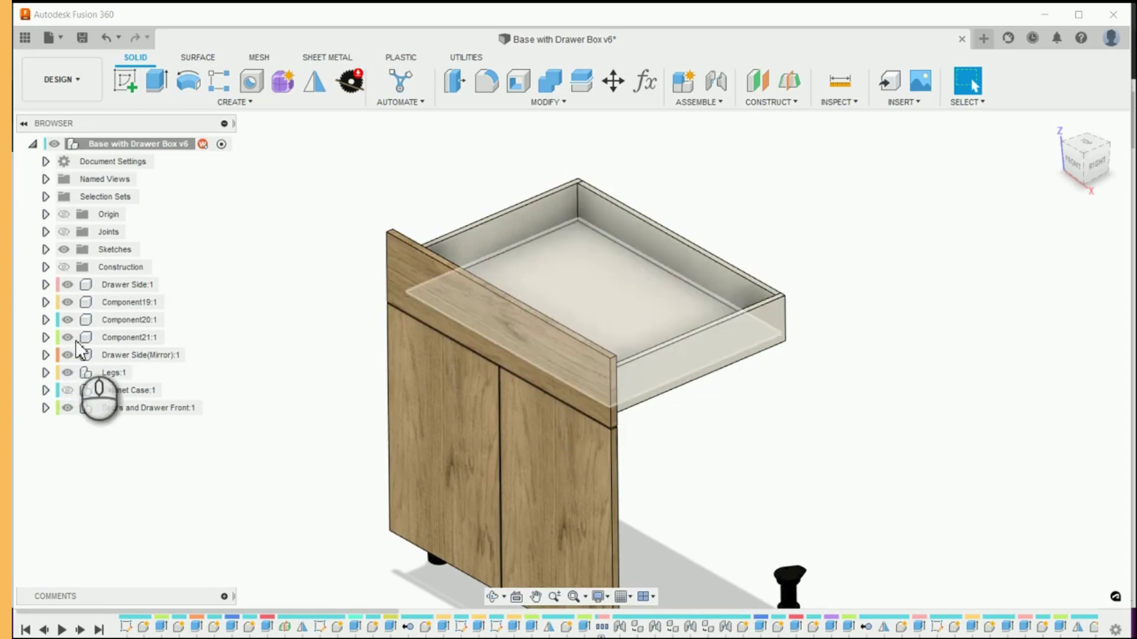
click(136, 303)
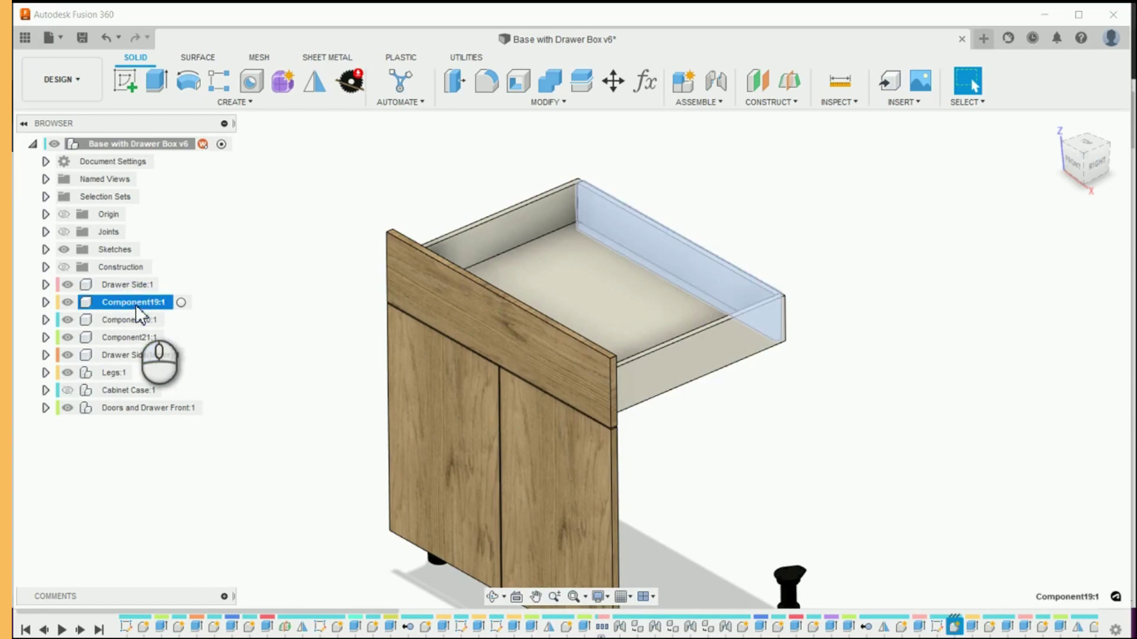
click(136, 303)
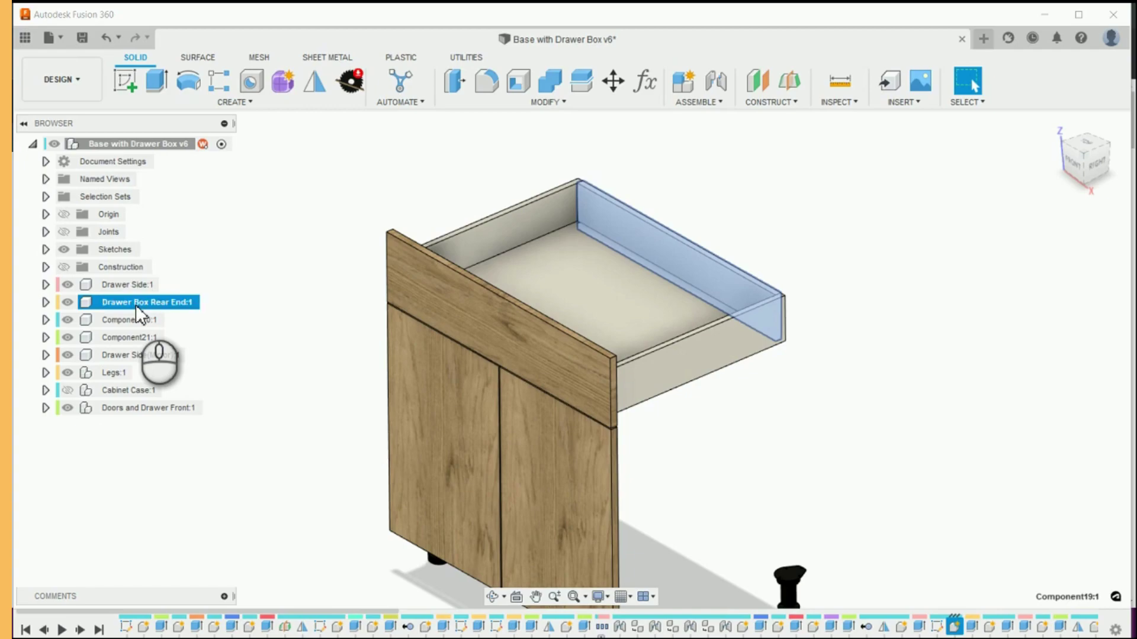
- Rename Component20 as Frond End and shorten the drawer box's rear panel name to Rear End
click(120, 320)
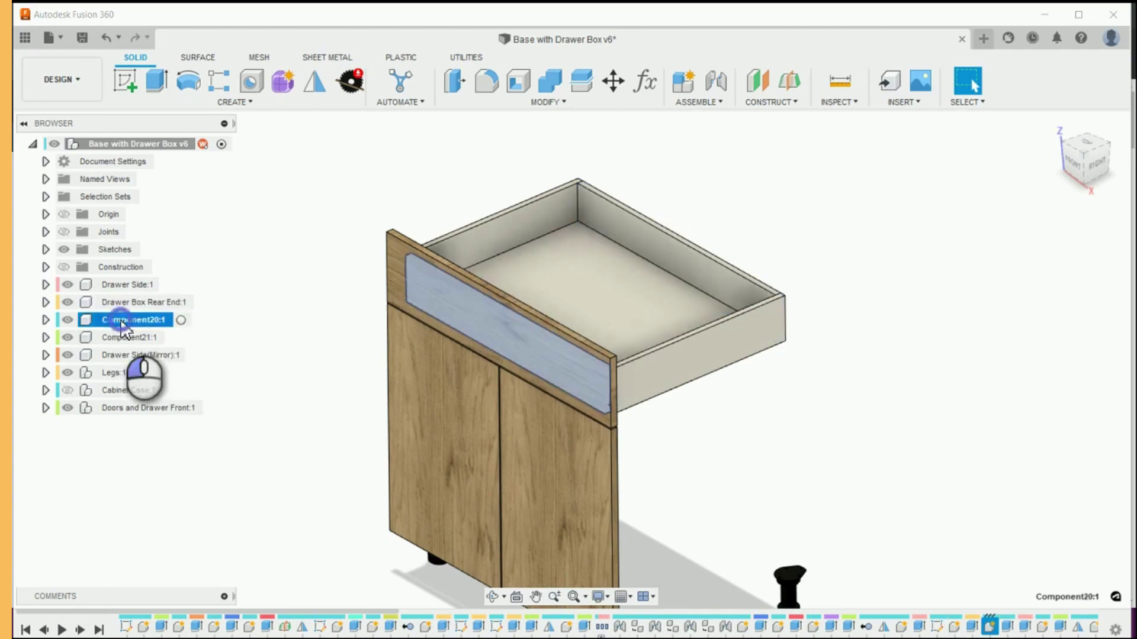
double_click(120, 321)
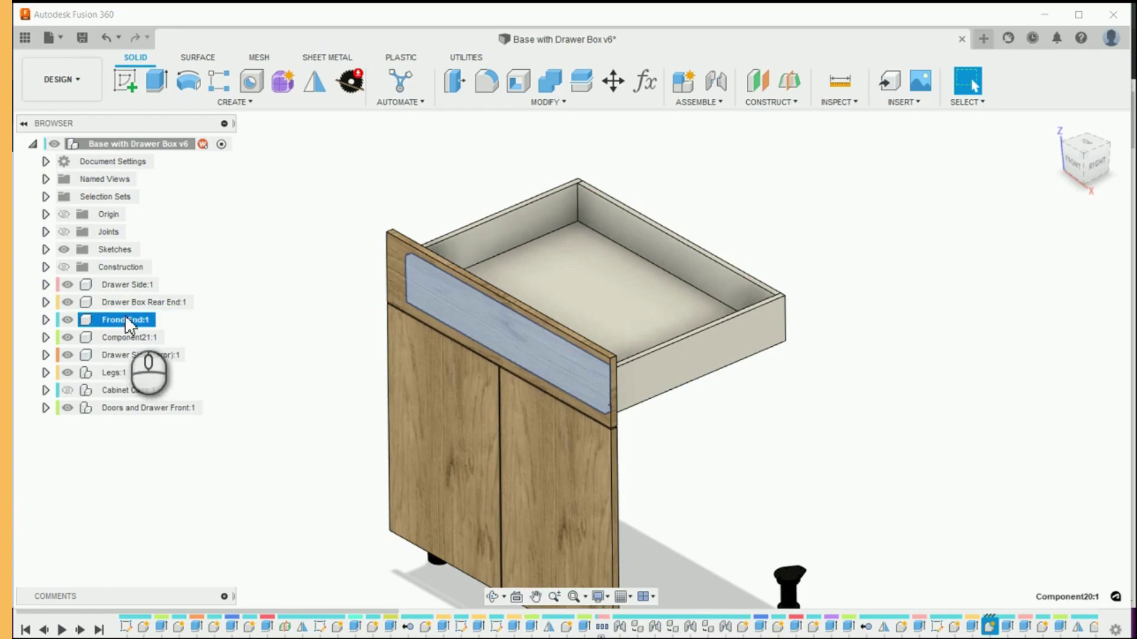
click(130, 302)
click(133, 302)
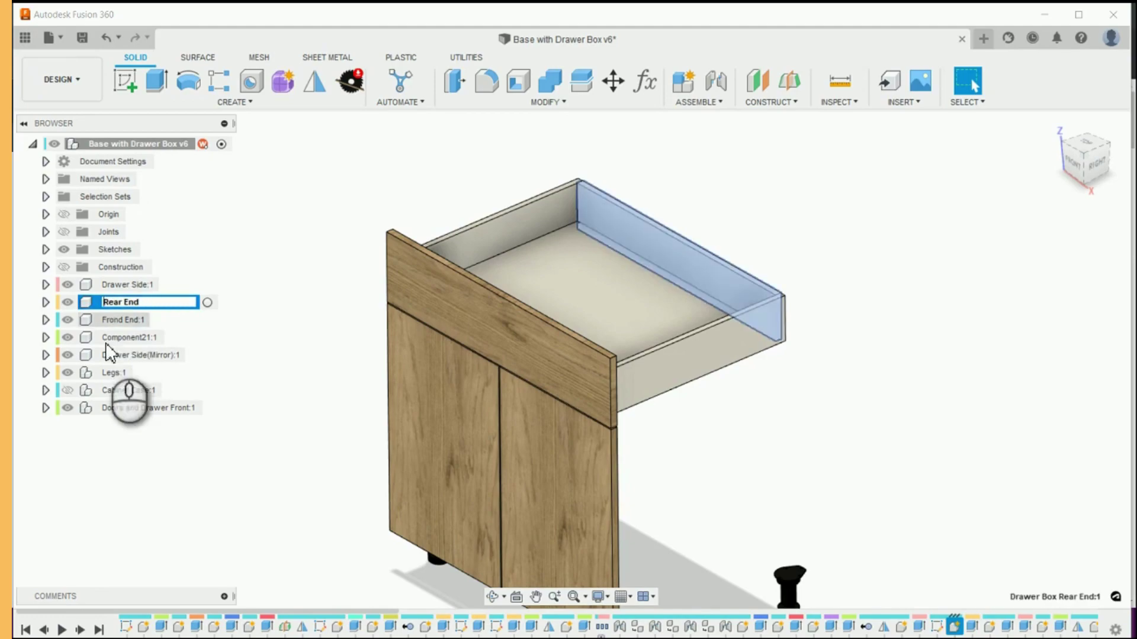
click(127, 320)
click(121, 286)
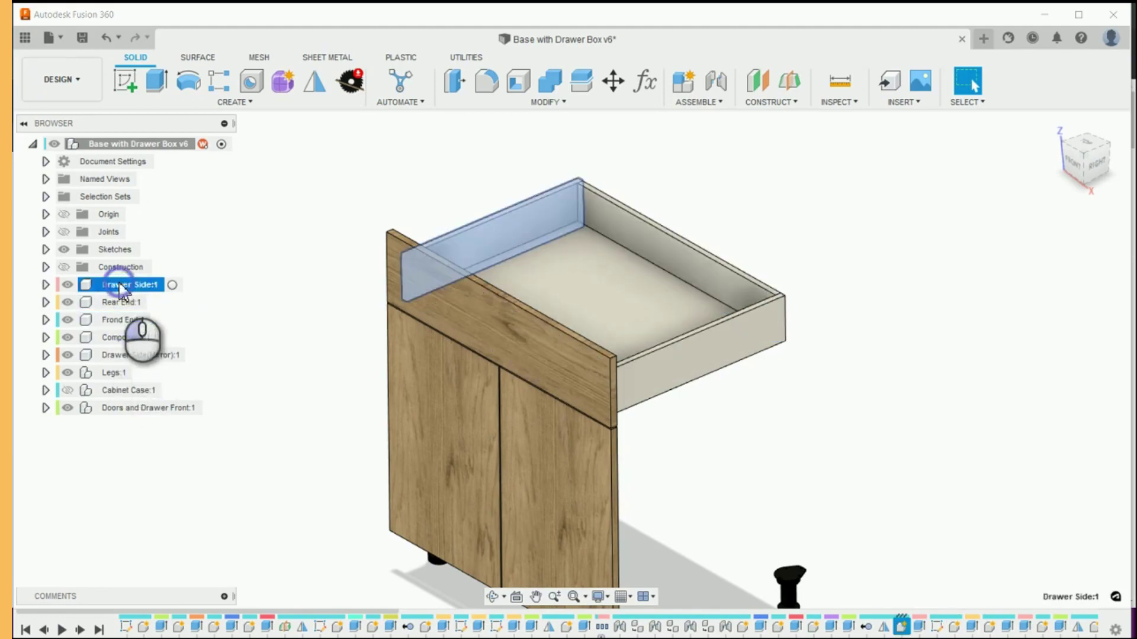
click(136, 285)
drag(138, 285, 108, 287)
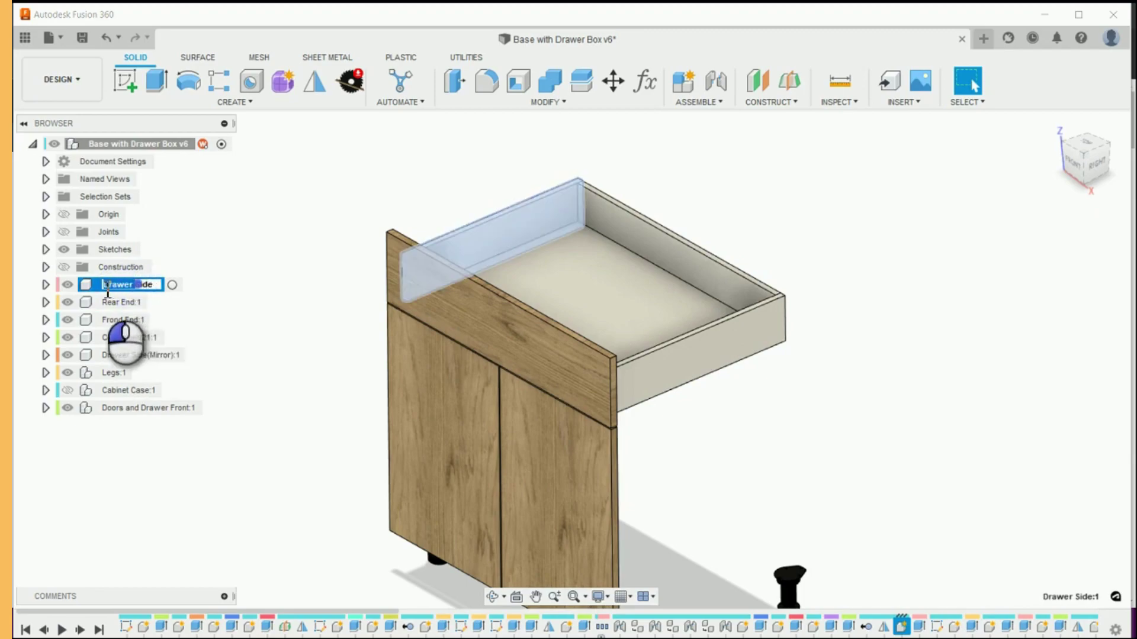
click(140, 287)
drag(135, 287, 109, 291)
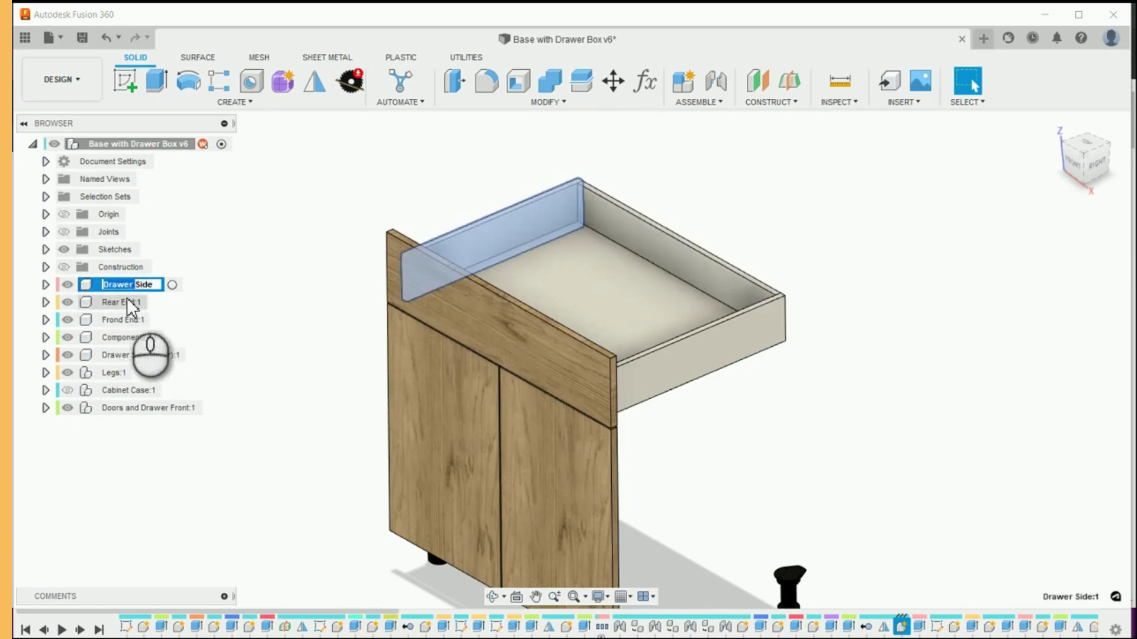
click(134, 320)
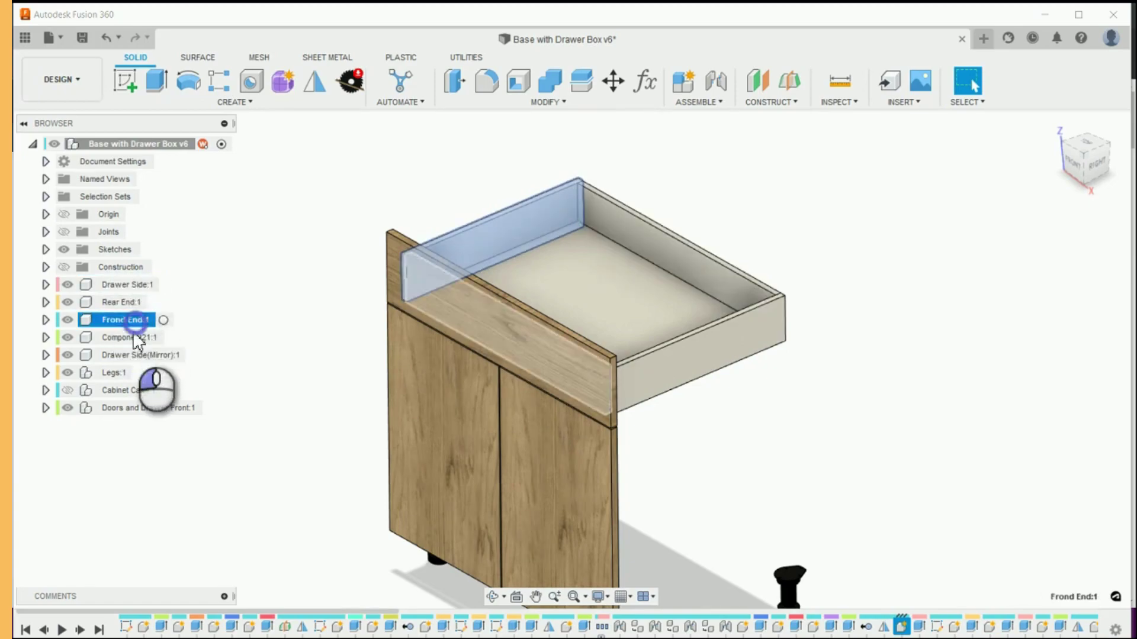
- Rename Component21 as Drawer Bottom
click(127, 339)
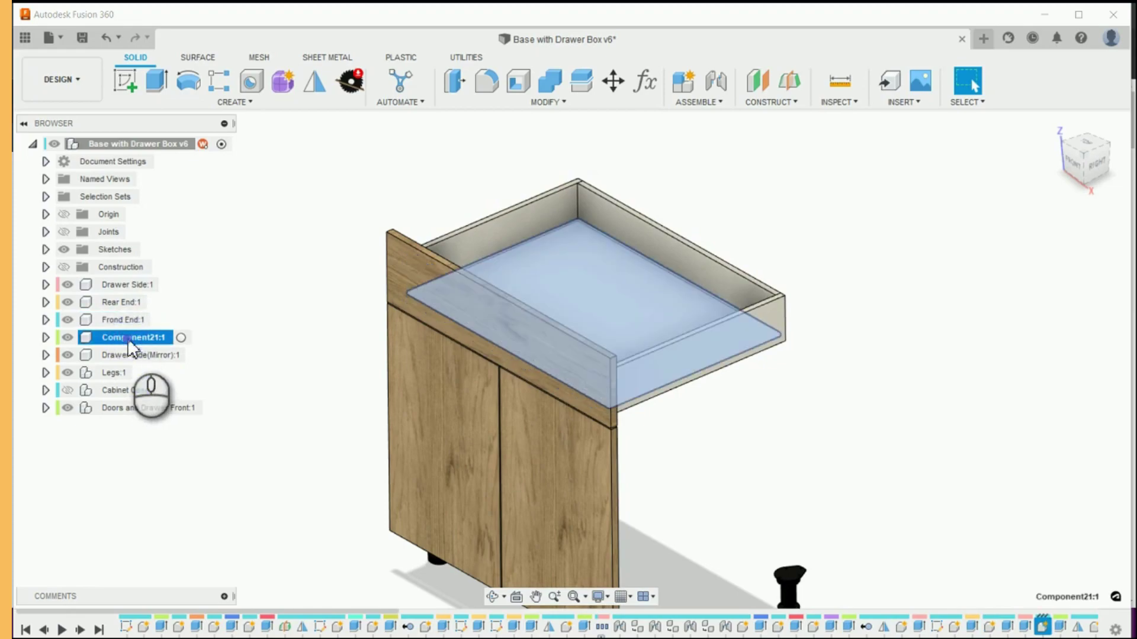
click(127, 339)
text(Drawer Bottom)
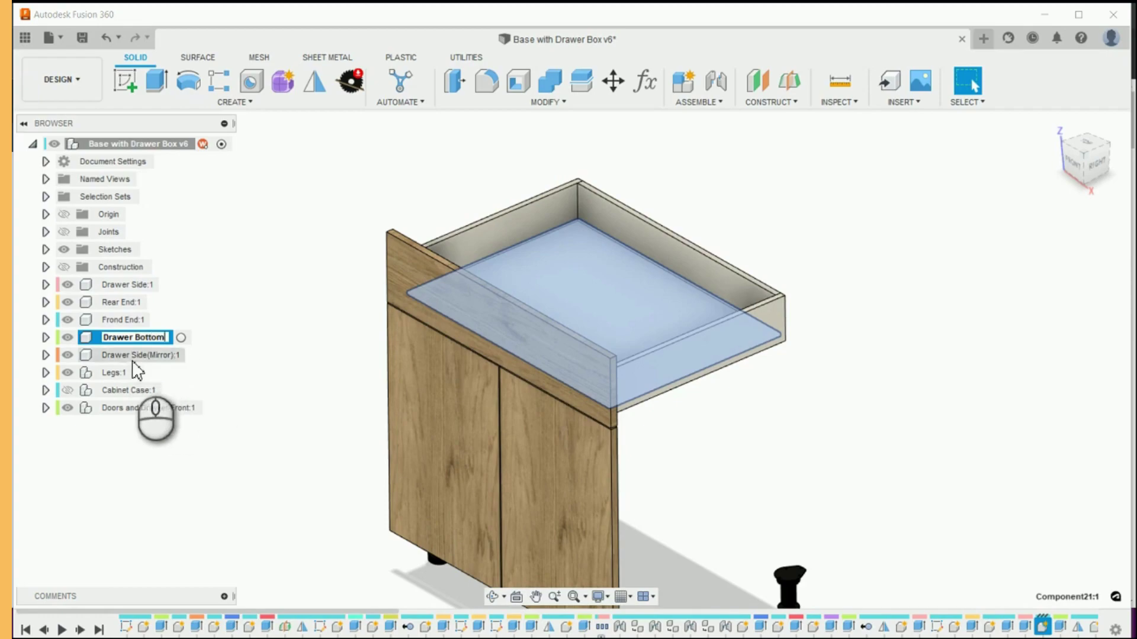
click(129, 357)
click(129, 358)
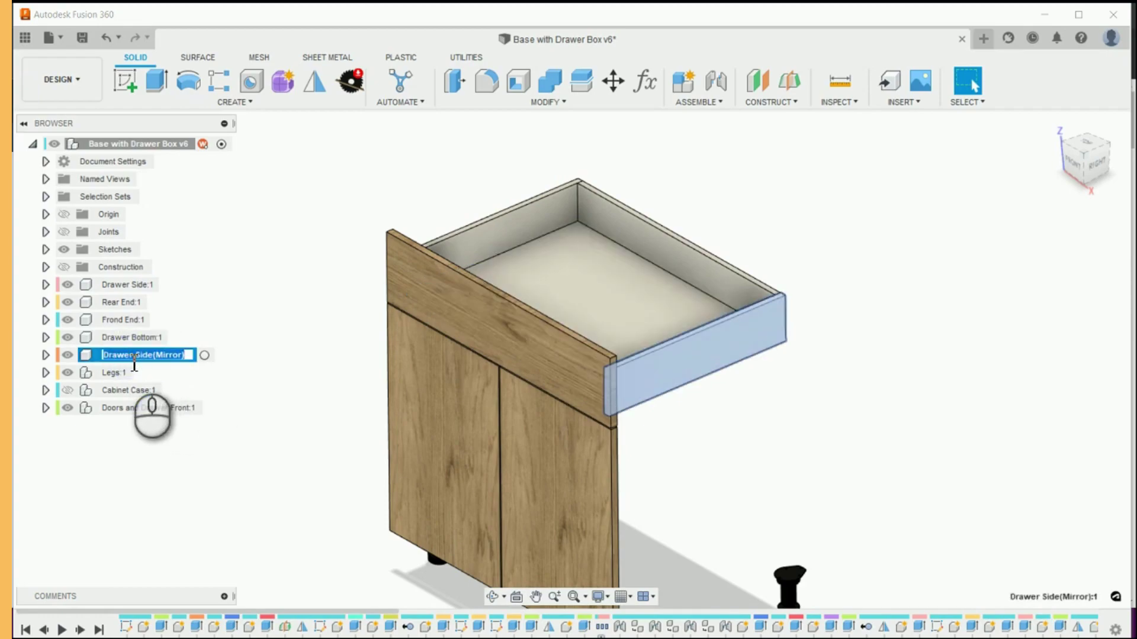
click(174, 329)
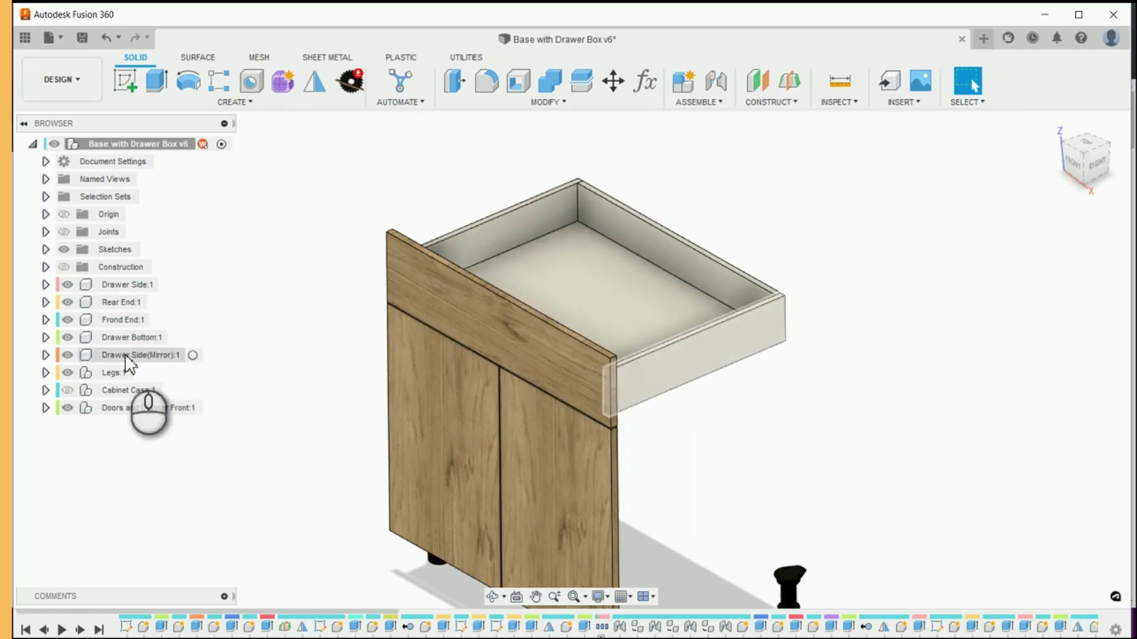
- Create a standard internal component named Drawer Box under the top-level assembly, with it activated
click(684, 84)
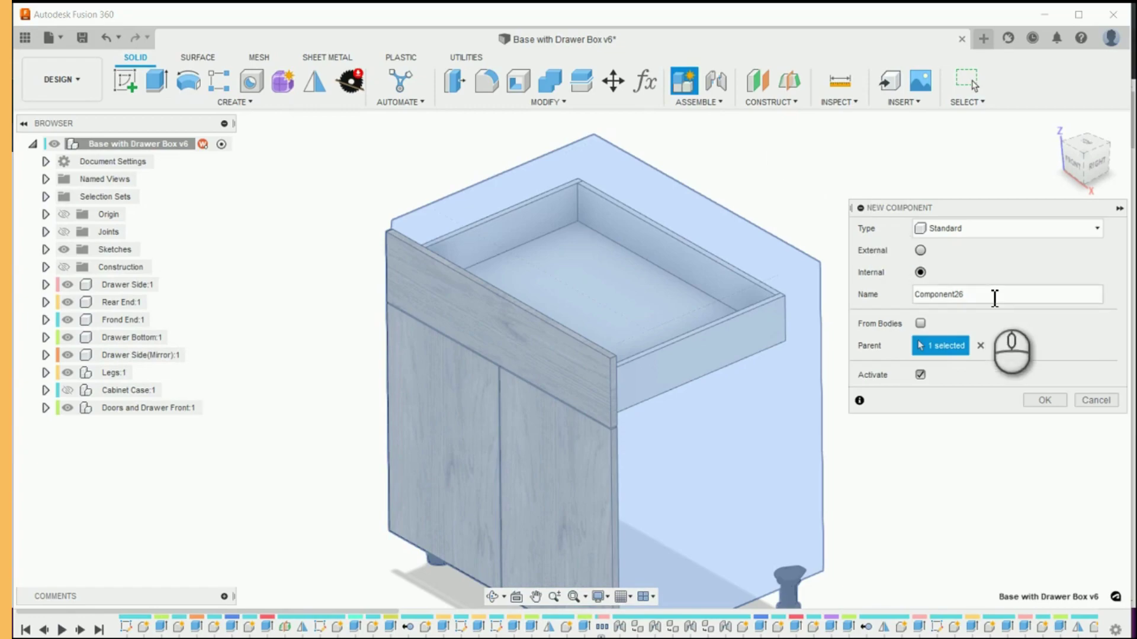
click(986, 294)
drag(986, 293, 891, 300)
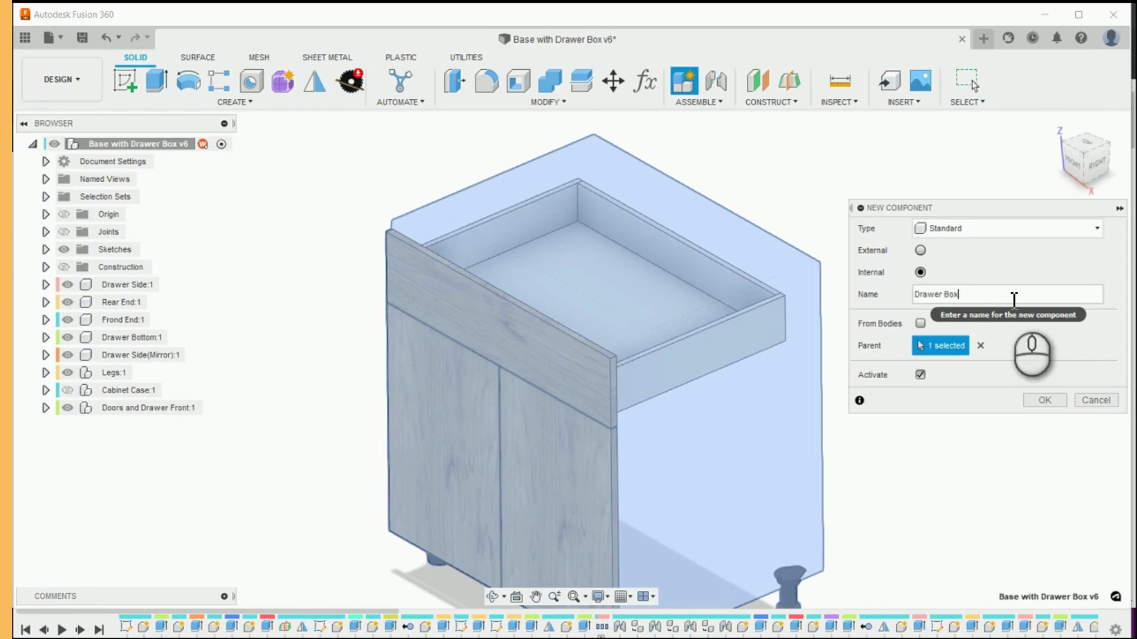
click(1044, 400)
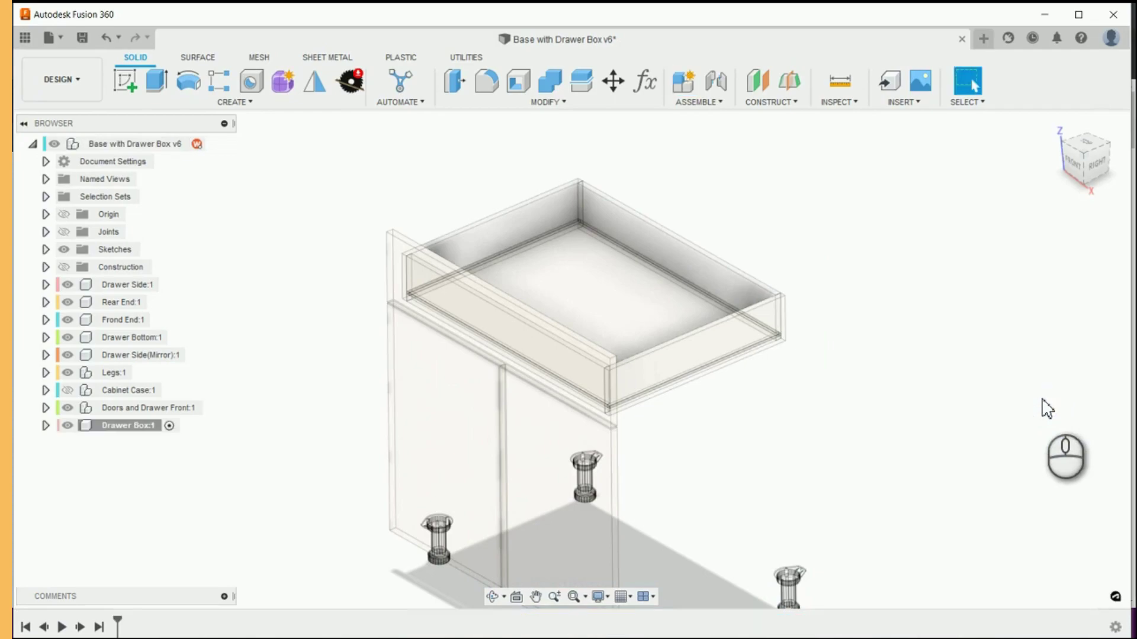
click(165, 430)
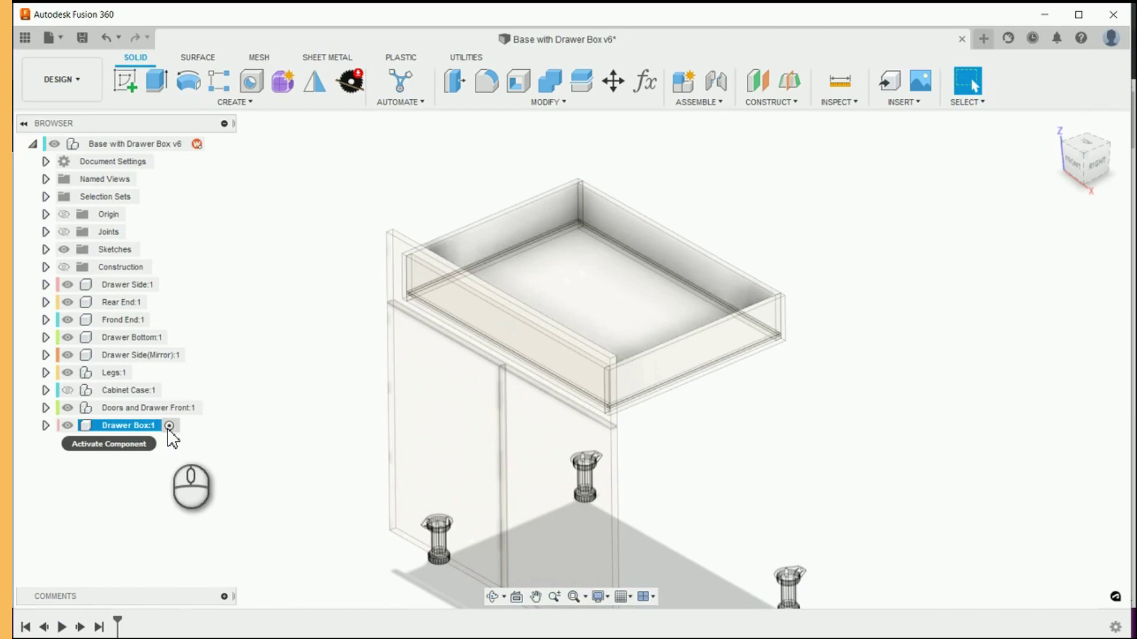
click(169, 426)
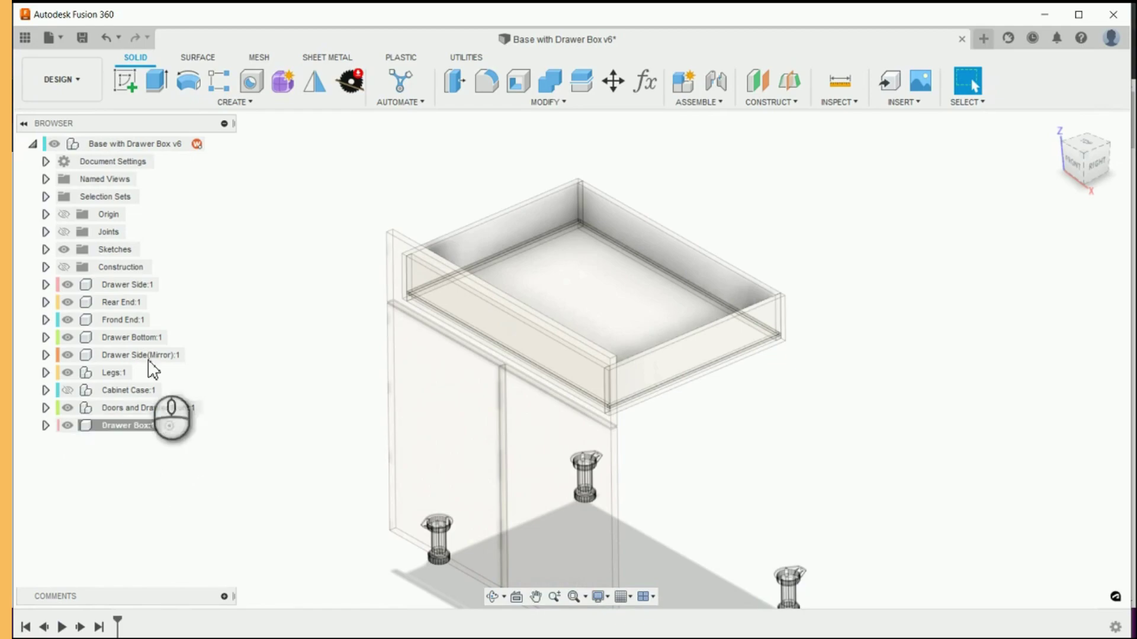
- Move Drawer Side, Drawer Bottom, Drawer Side(Mirror), Frond End and Rear End into the Drawer Box component, and collapse its contents
click(120, 284)
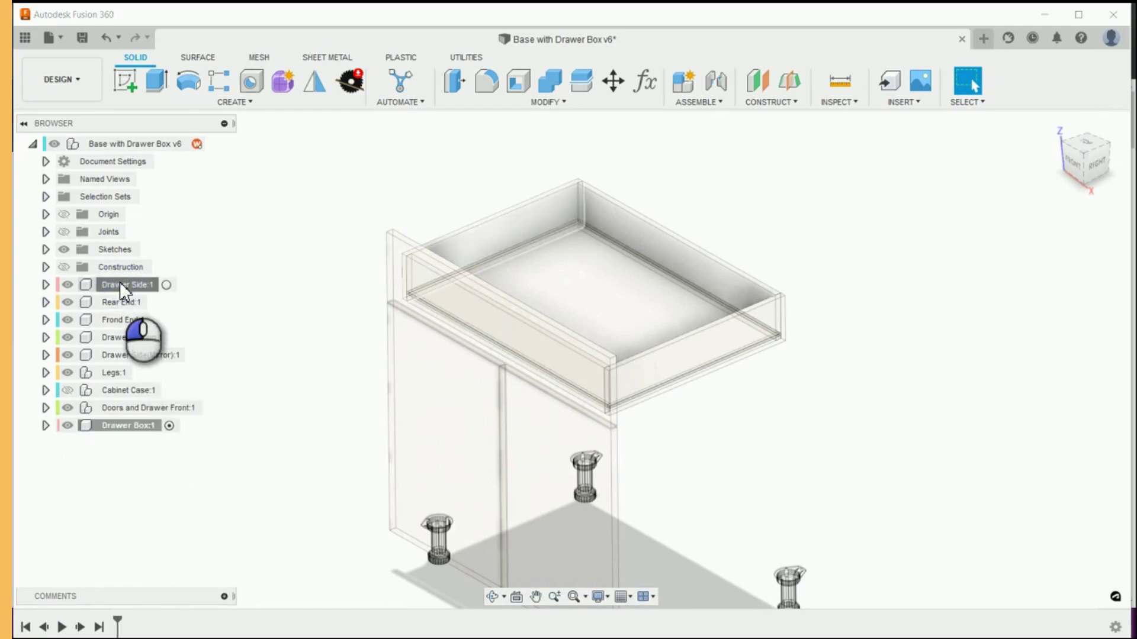
drag(122, 284, 119, 425)
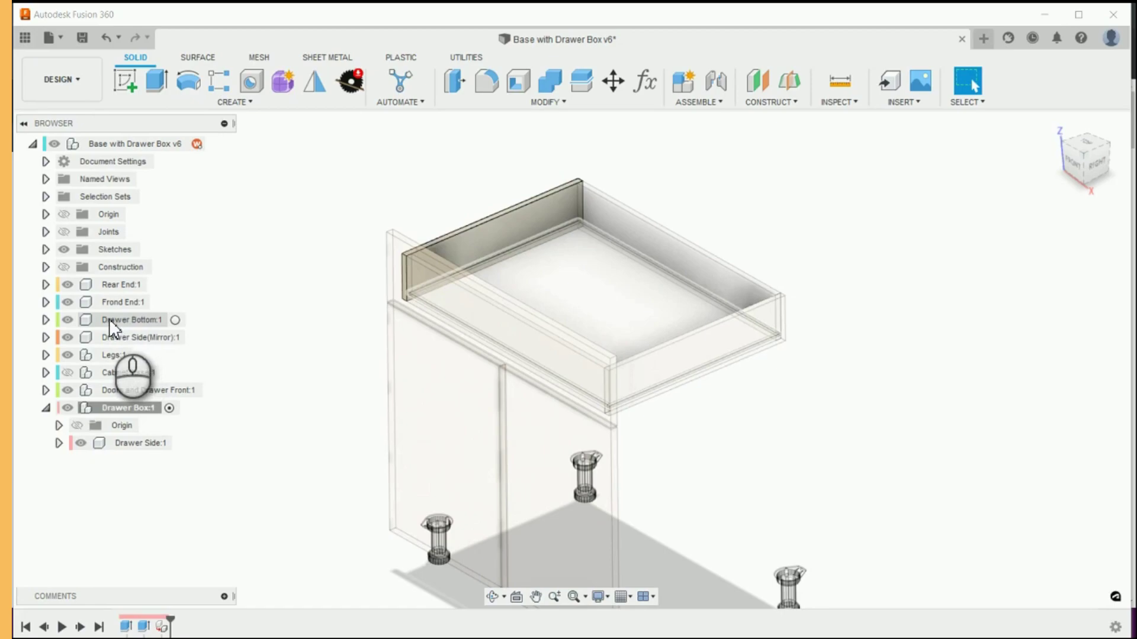
drag(108, 319, 119, 419)
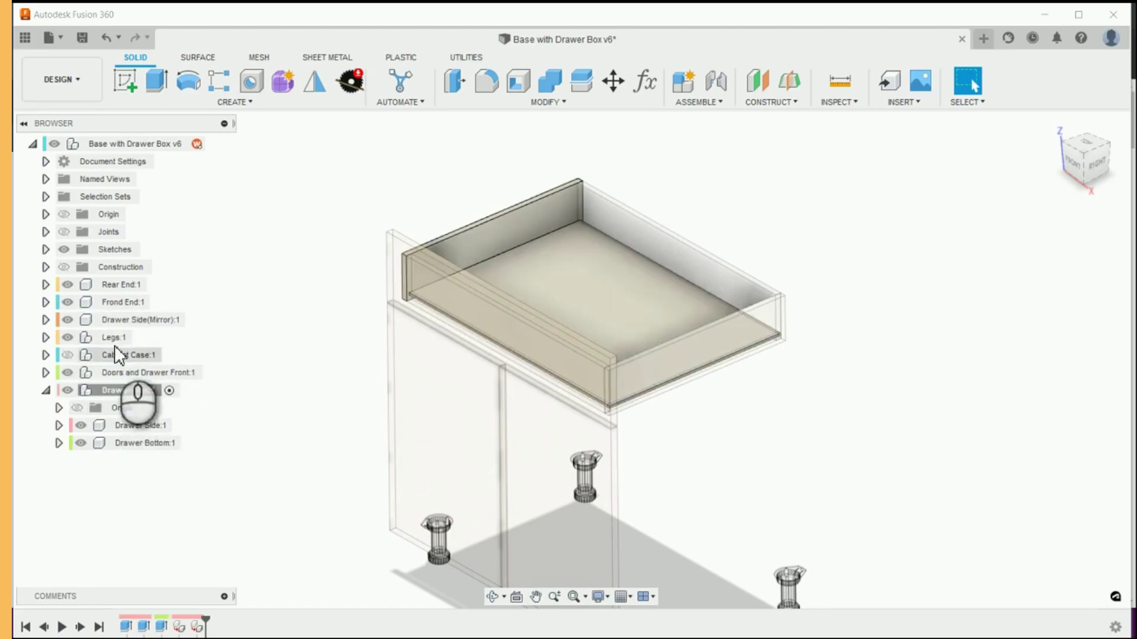
drag(111, 322, 116, 391)
drag(113, 302, 127, 368)
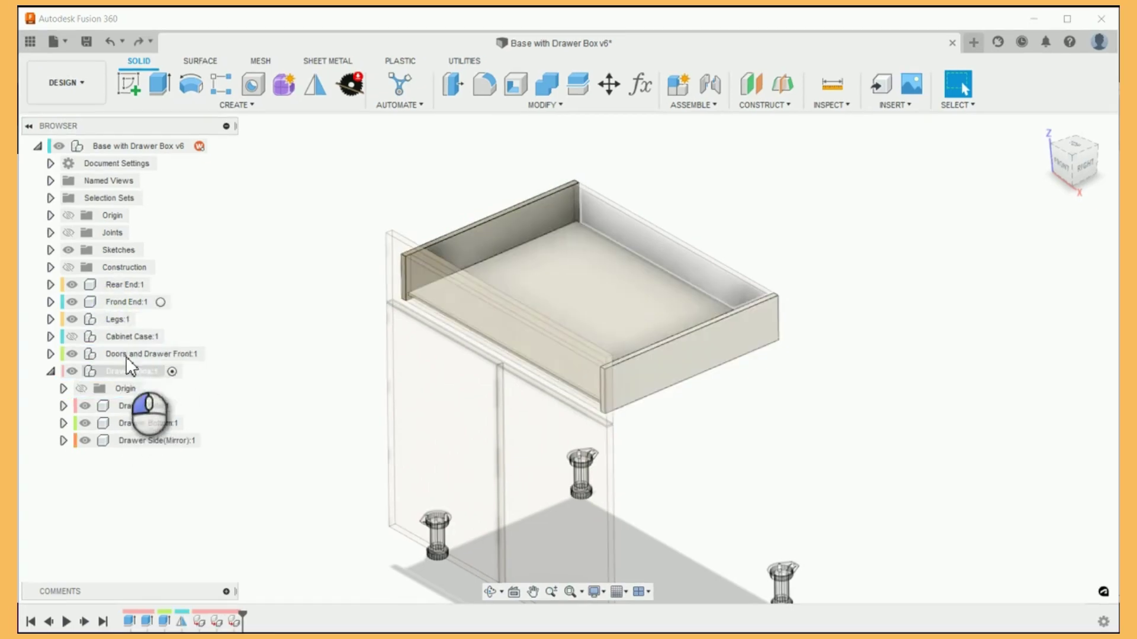
drag(114, 286, 119, 368)
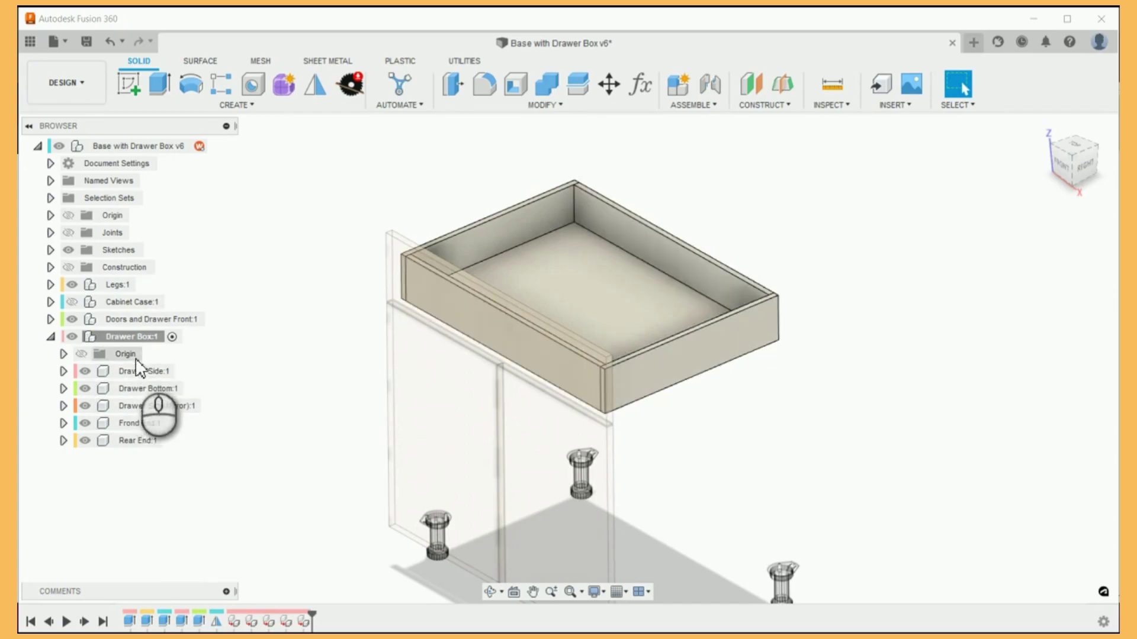
click(50, 336)
click(51, 336)
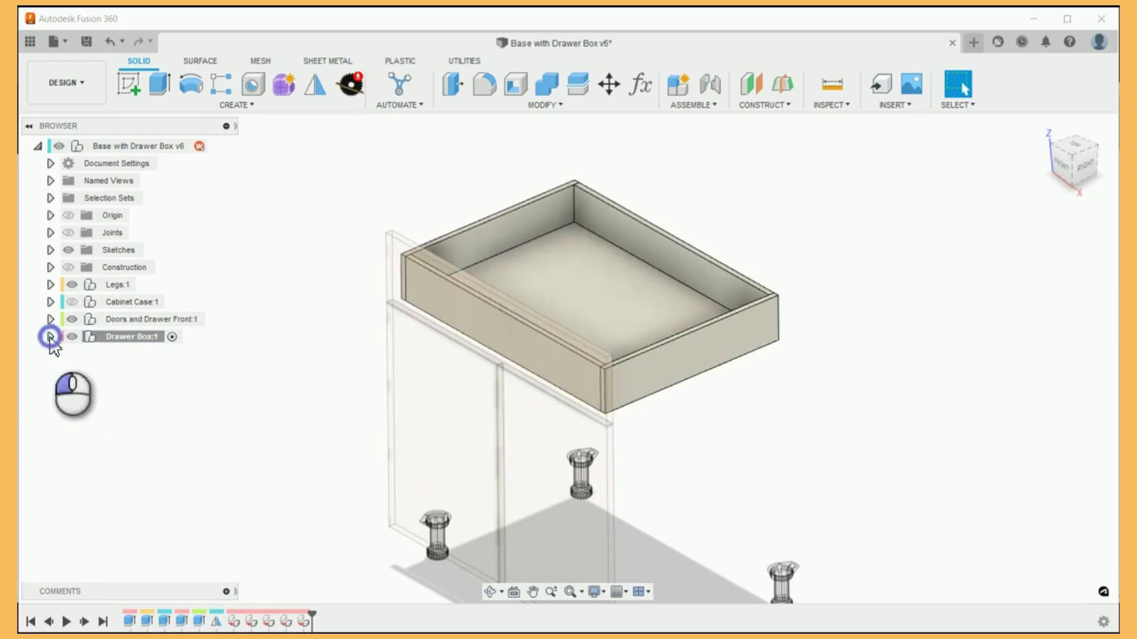
click(51, 337)
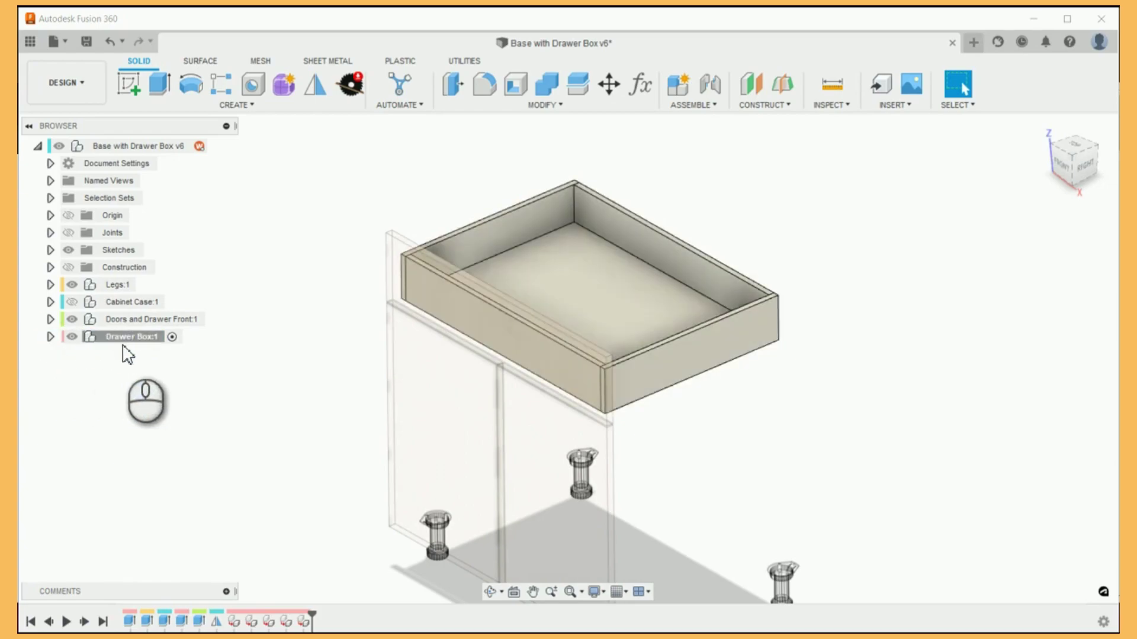
- Activate the top-level assembly and show the Cabinet Case component again
click(72, 303)
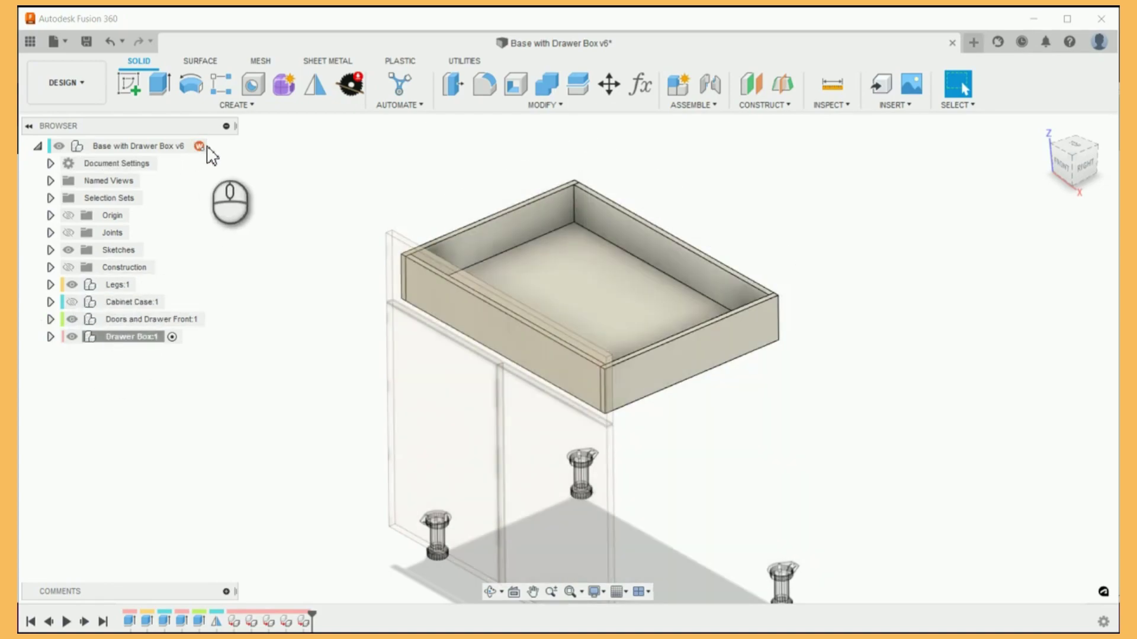
click(215, 147)
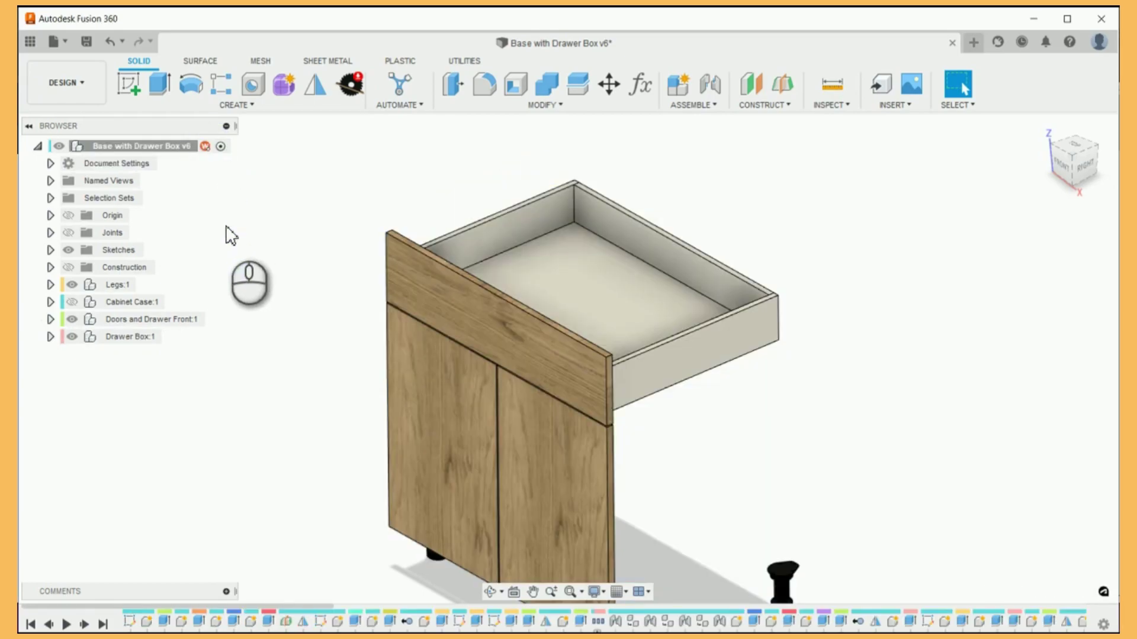
click(72, 302)
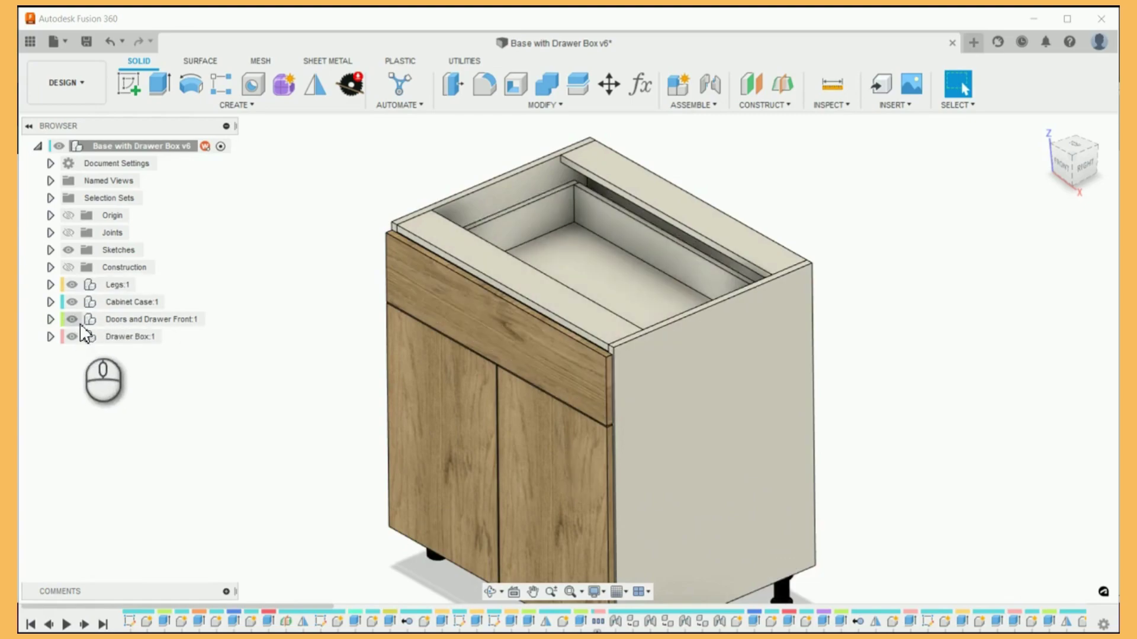
- Hide the Legs component of the base cabinet
click(77, 284)
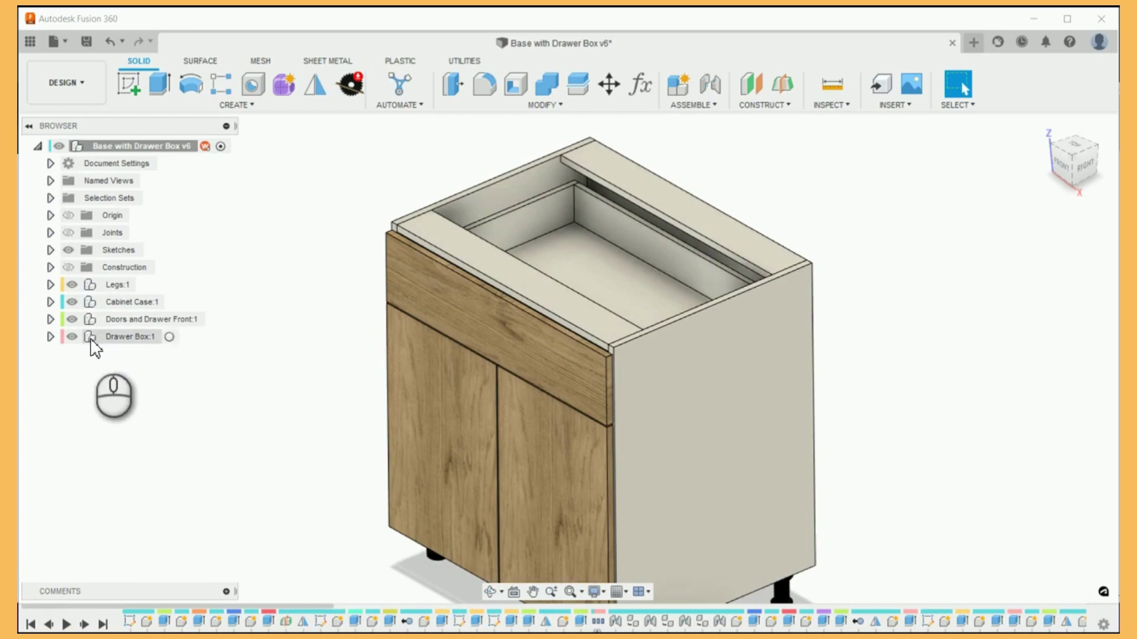
scroll(325, 413, down, 2)
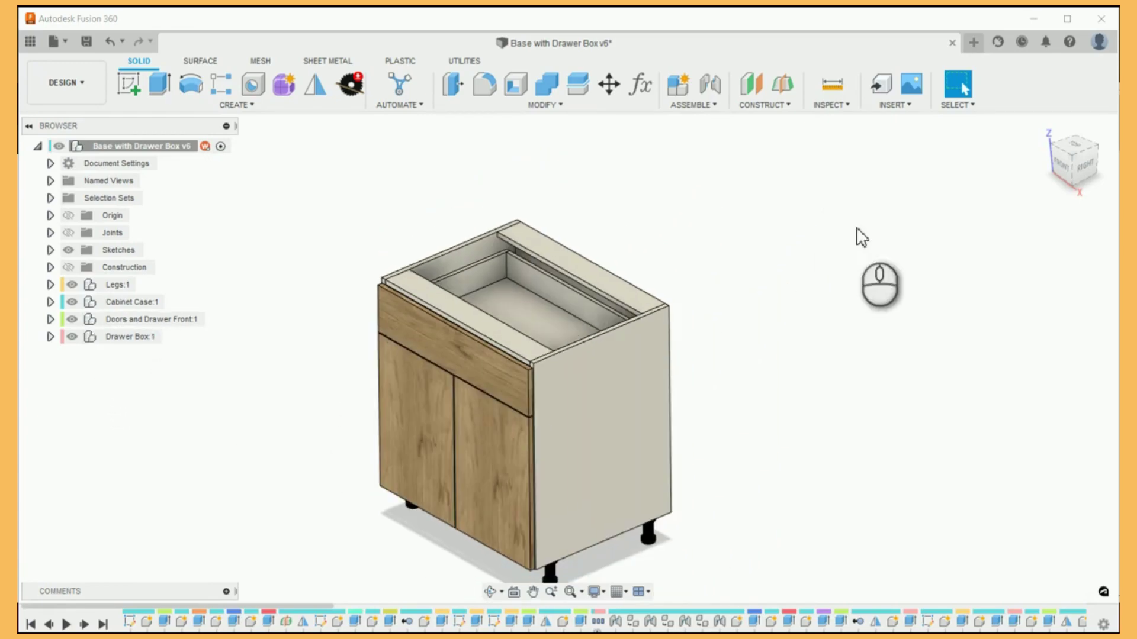
click(1044, 127)
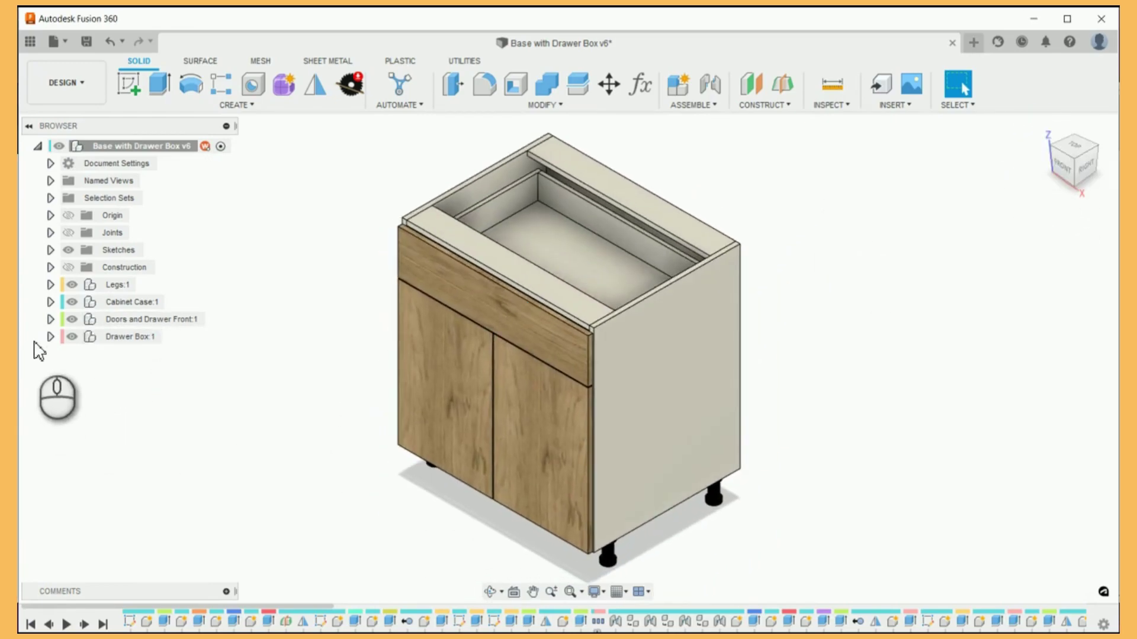
click(70, 286)
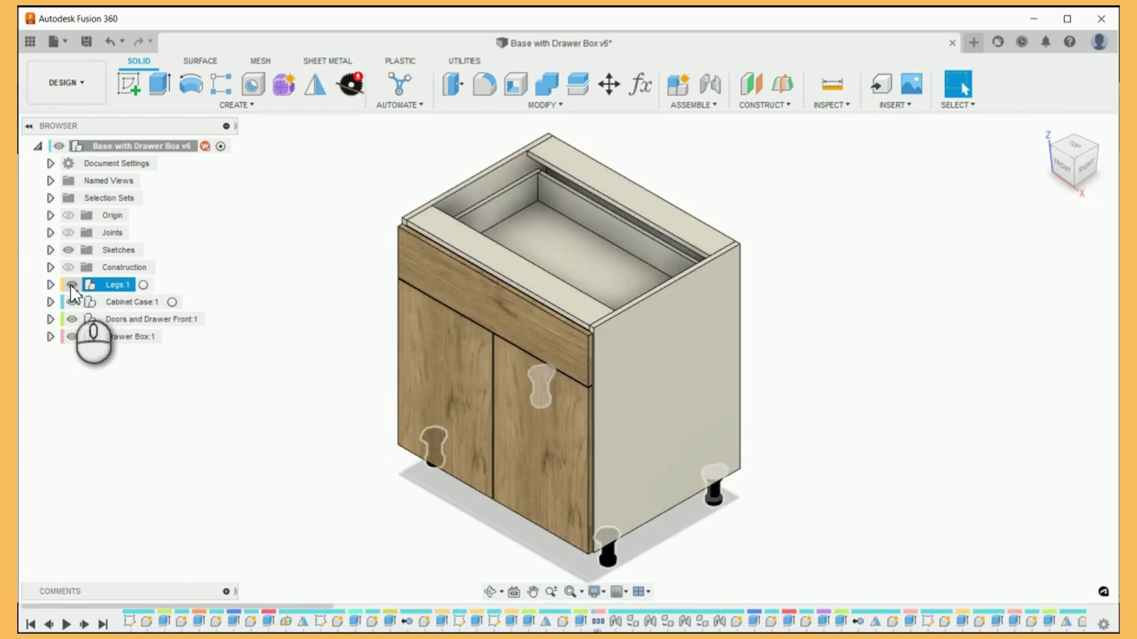
click(72, 286)
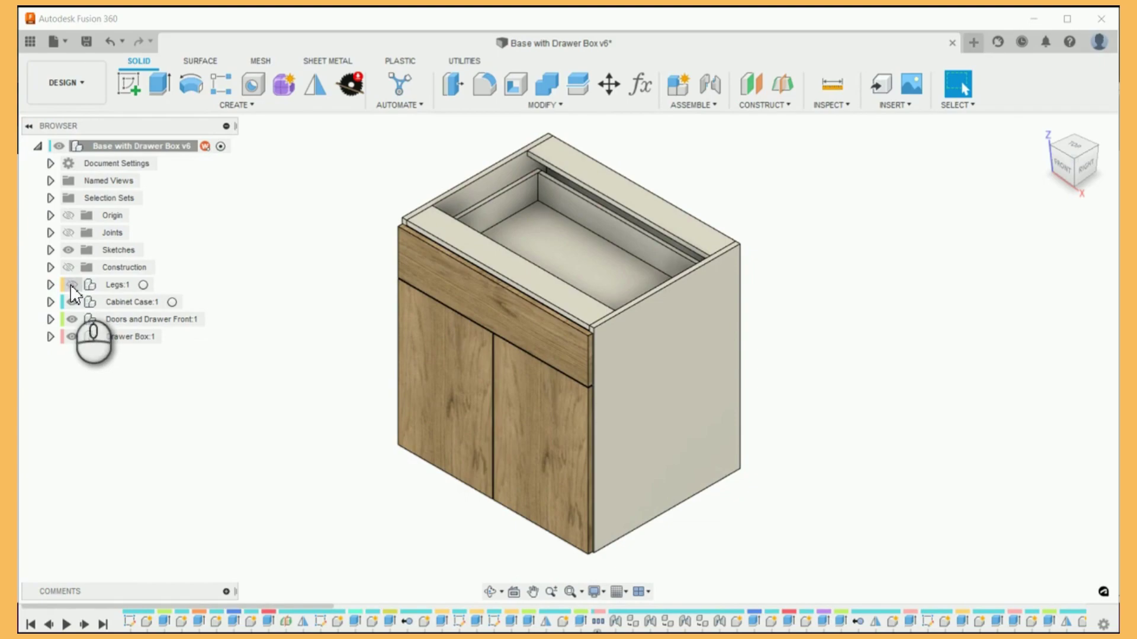
- Toggle the visibility of the Doors and Drawer Front component to check which parts it groups, leaving it hidden
click(73, 319)
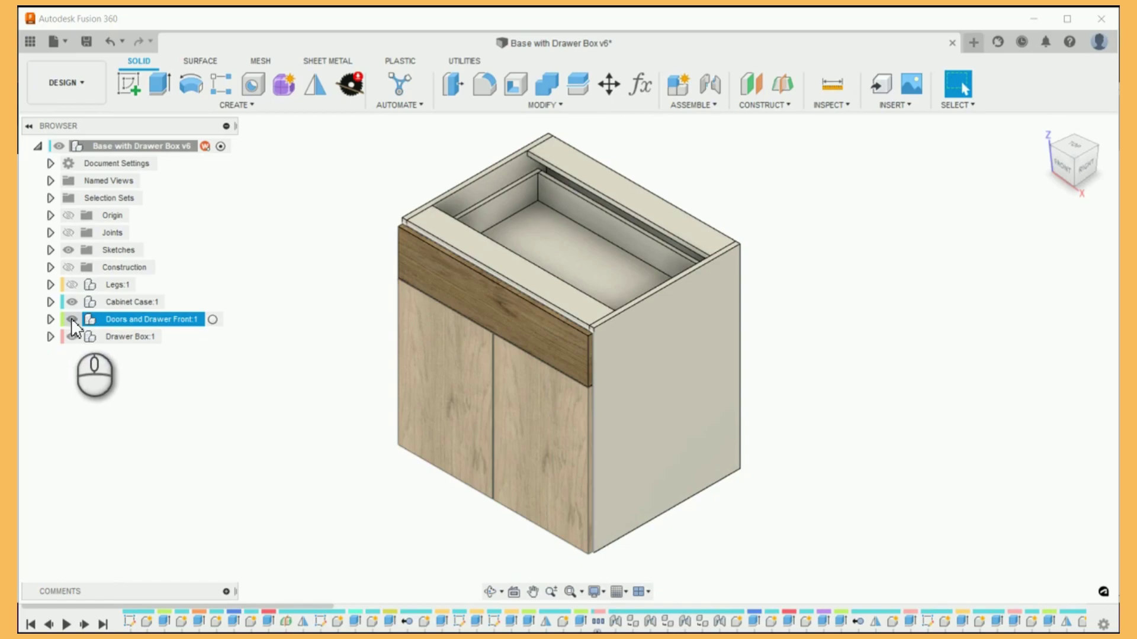
click(72, 319)
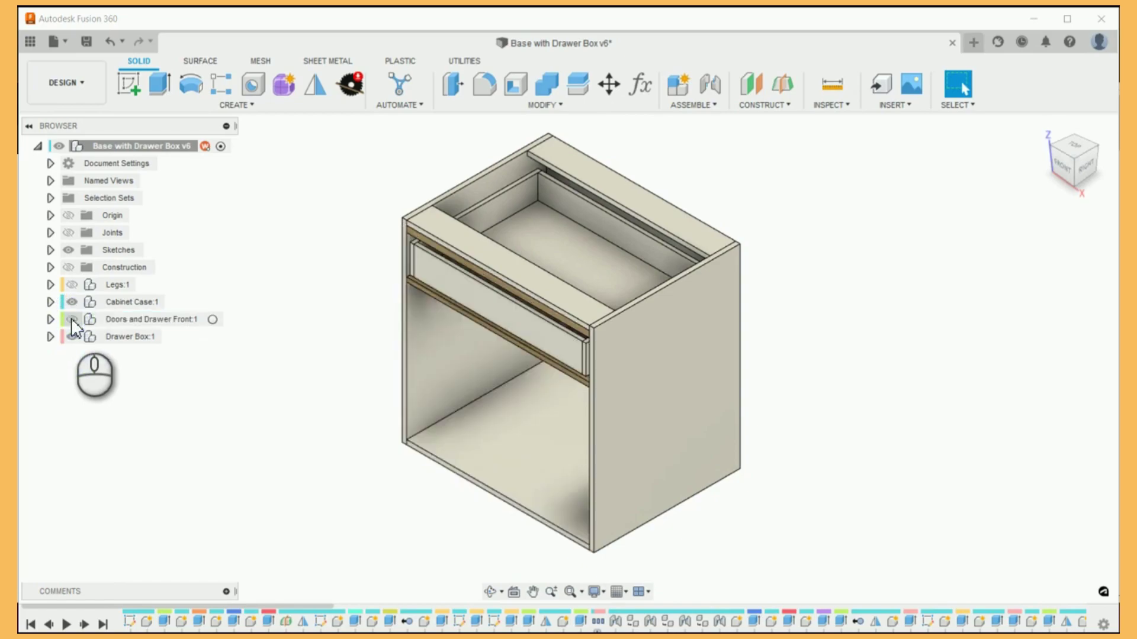
click(71, 319)
click(71, 318)
- Toggle the Drawer Box component's visibility to check that all drawer parts switch on and off as one group
click(73, 336)
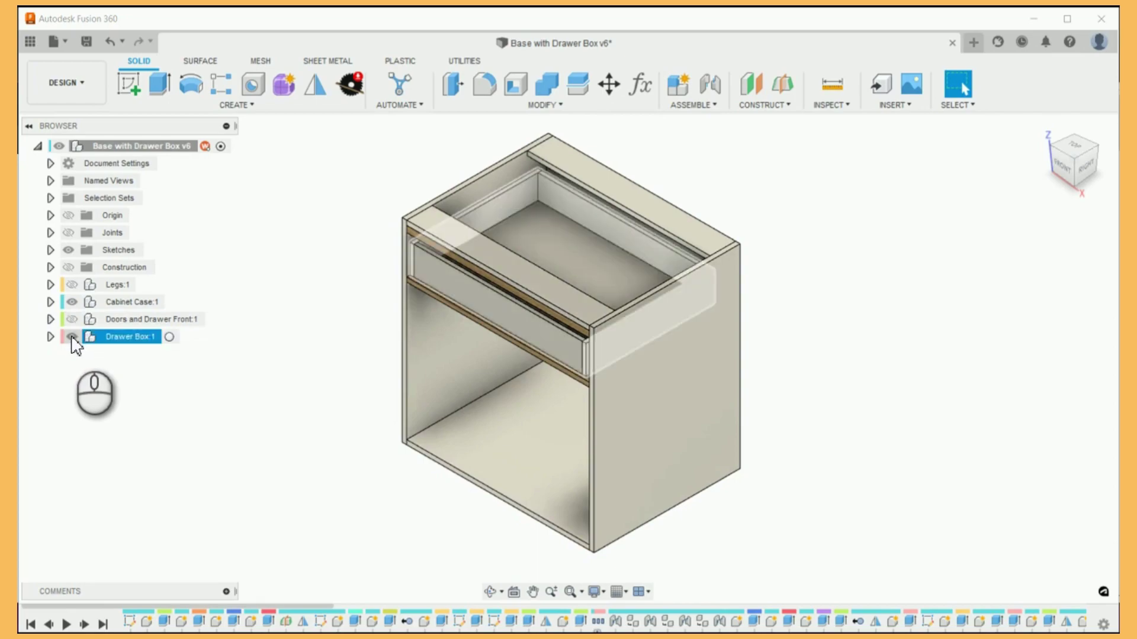
click(72, 336)
click(72, 337)
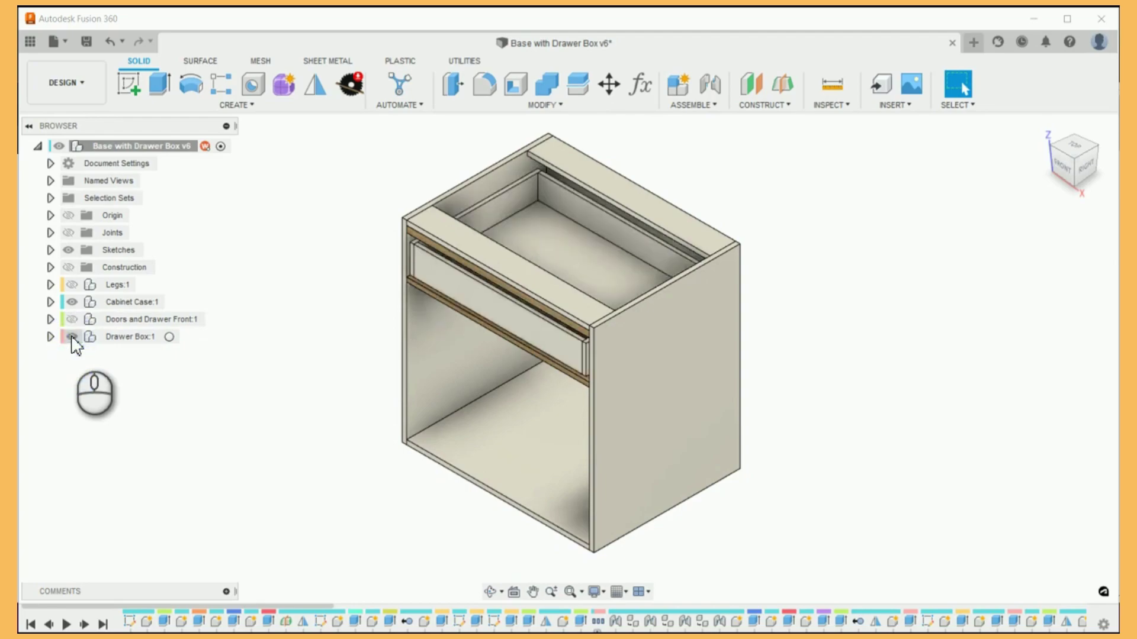
click(71, 337)
click(71, 337)
click(73, 340)
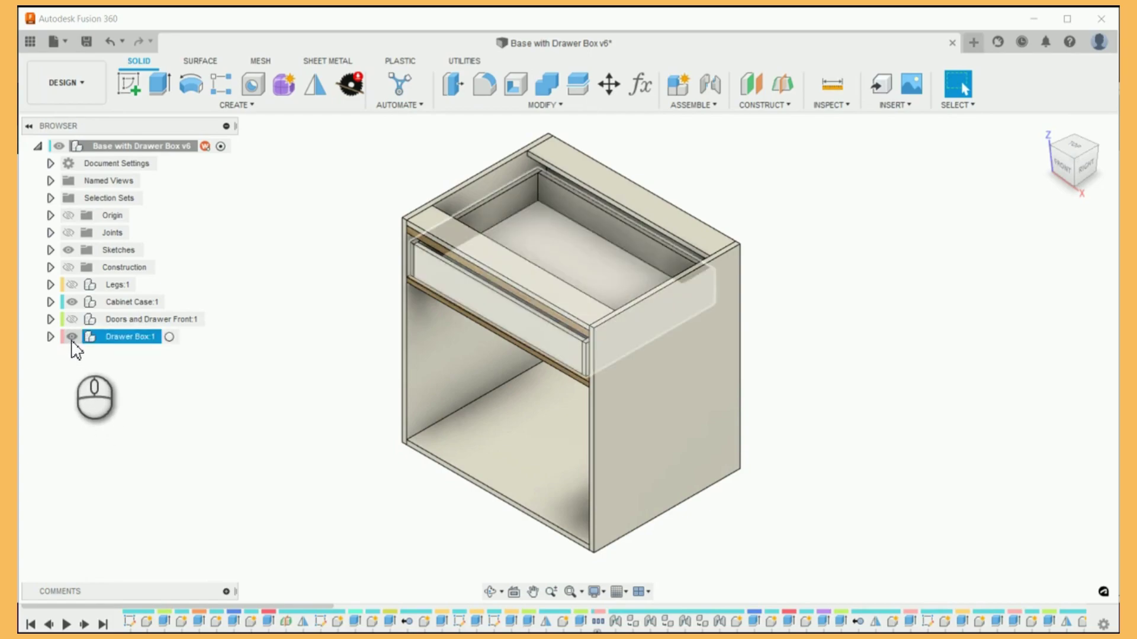
click(72, 338)
click(71, 338)
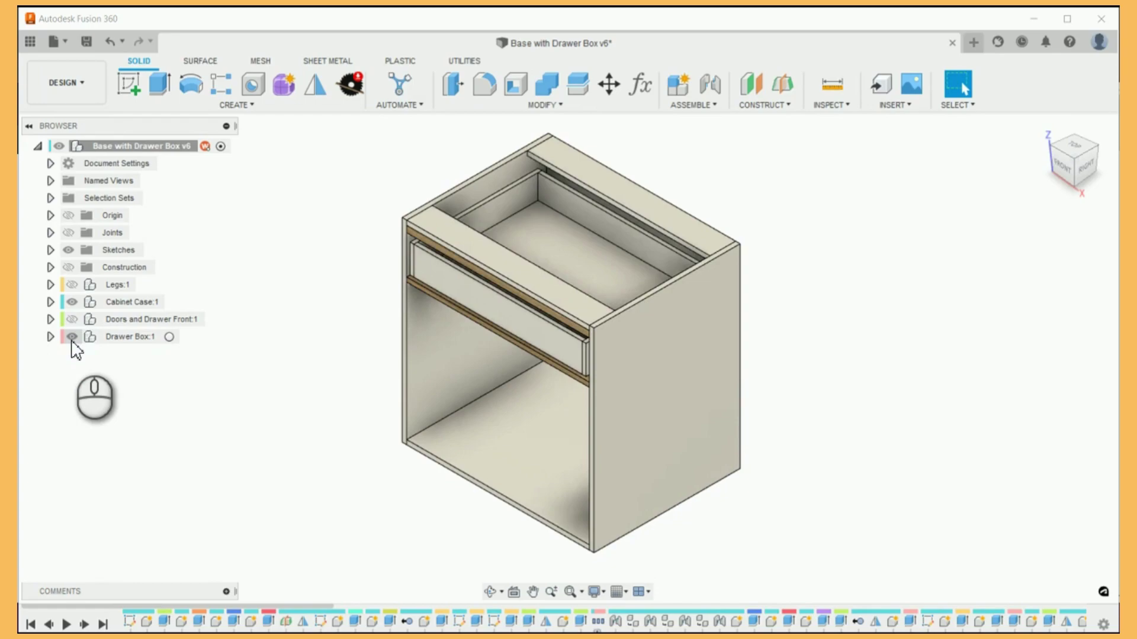
click(72, 338)
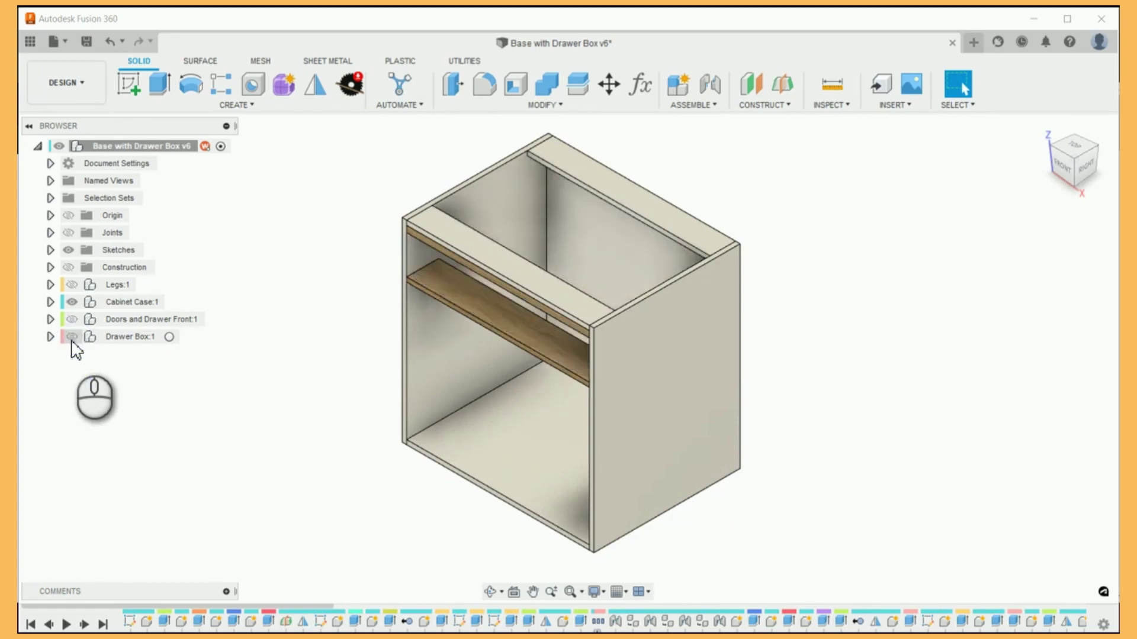
click(71, 338)
- Show the Doors and Drawer Front and Legs components again, checking the parts inside Drawer Box along the way
click(73, 321)
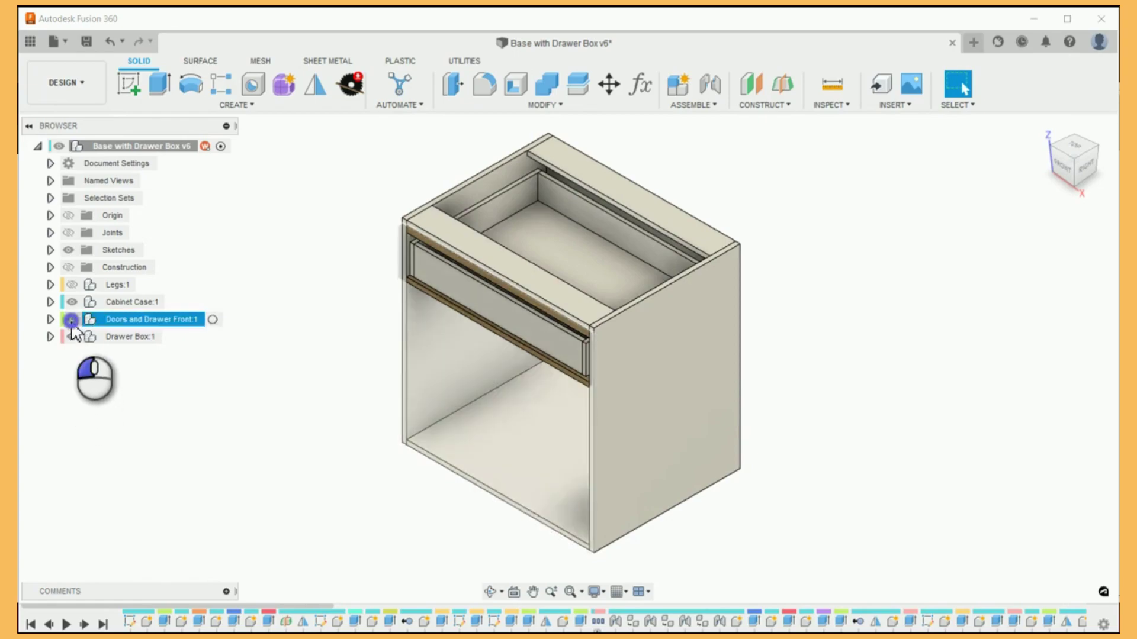
click(71, 320)
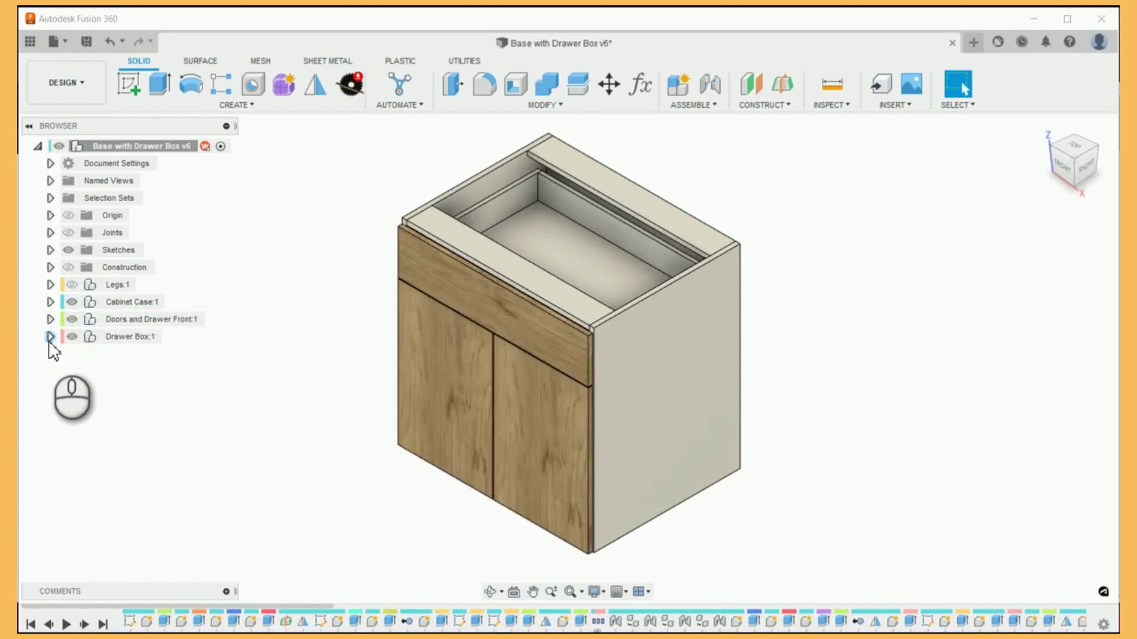
click(50, 337)
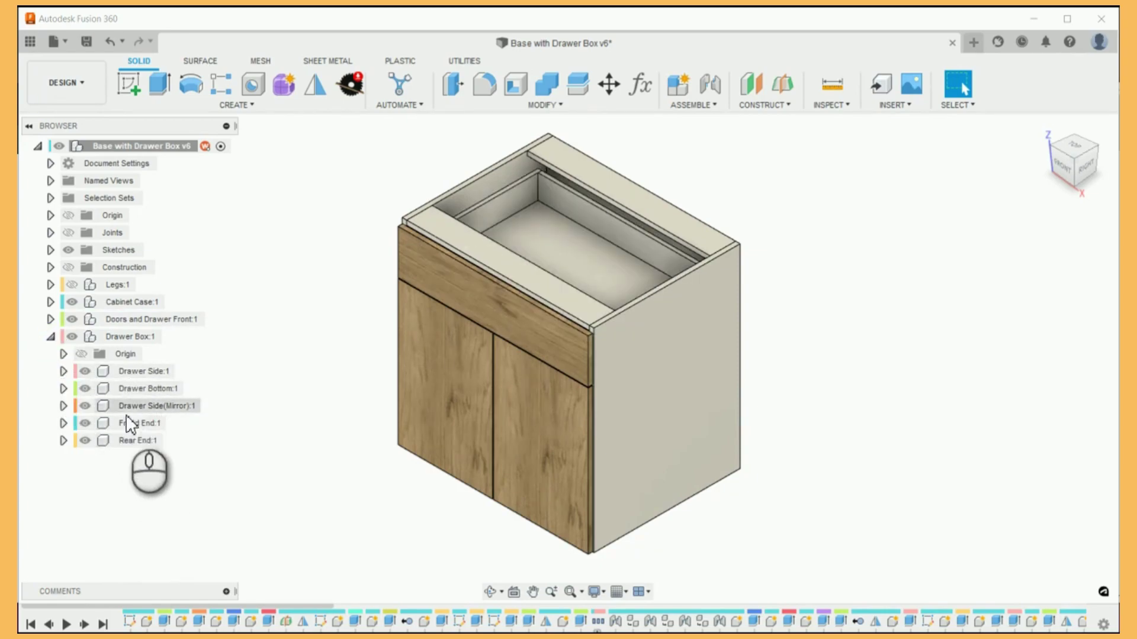
click(50, 337)
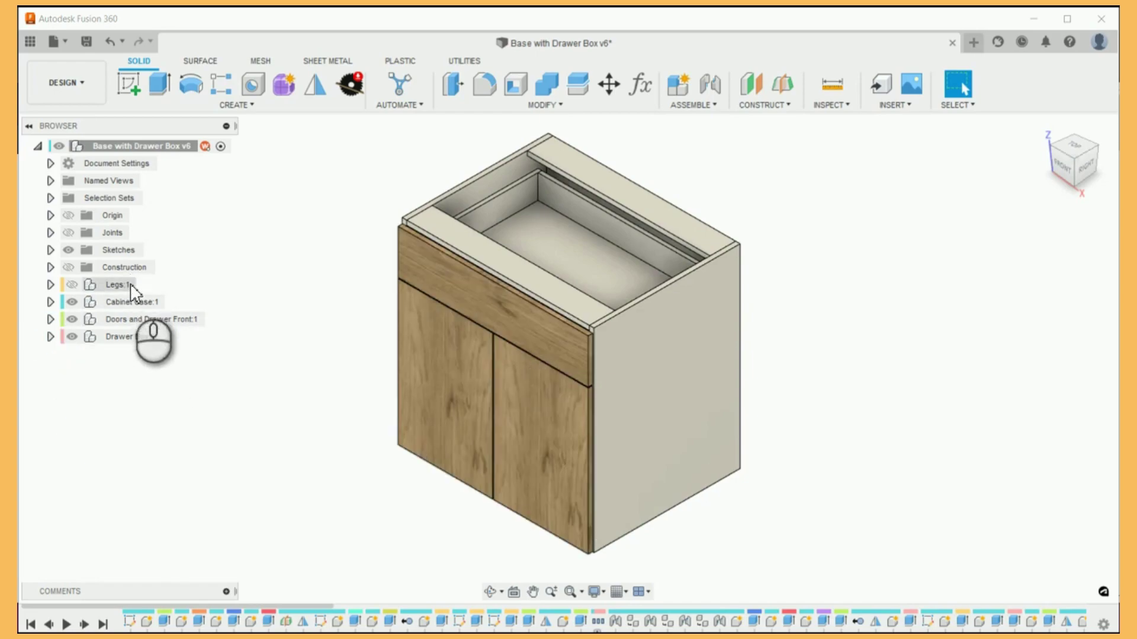
click(72, 285)
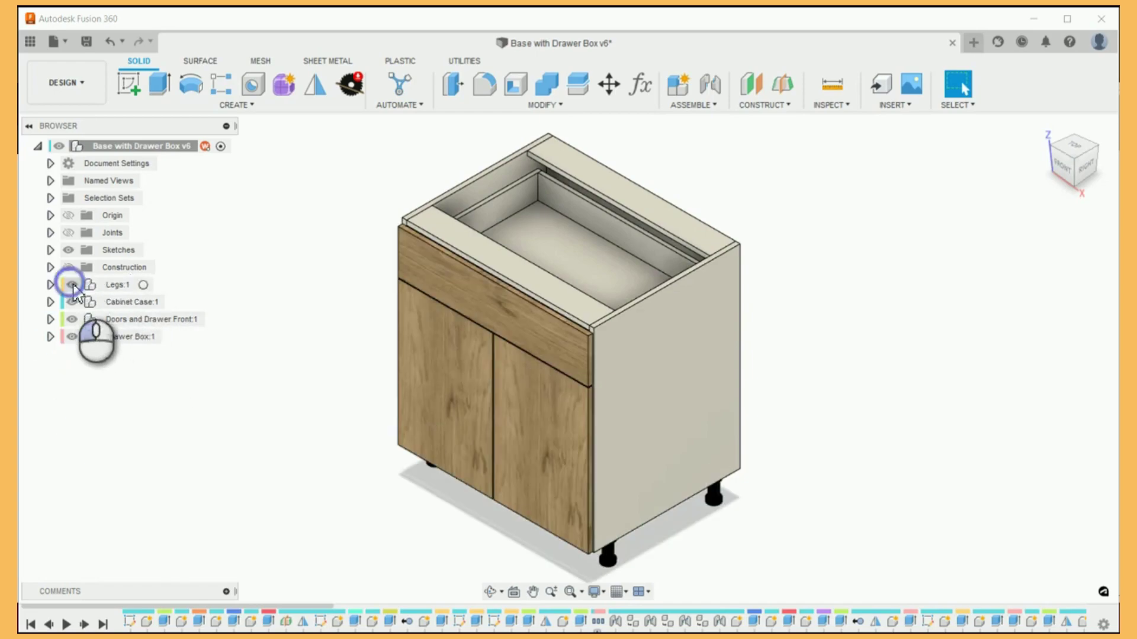
- Activate Drawer Box to inspect its own timeline, and reactivate the top-level assembly to compare the full timeline
click(169, 337)
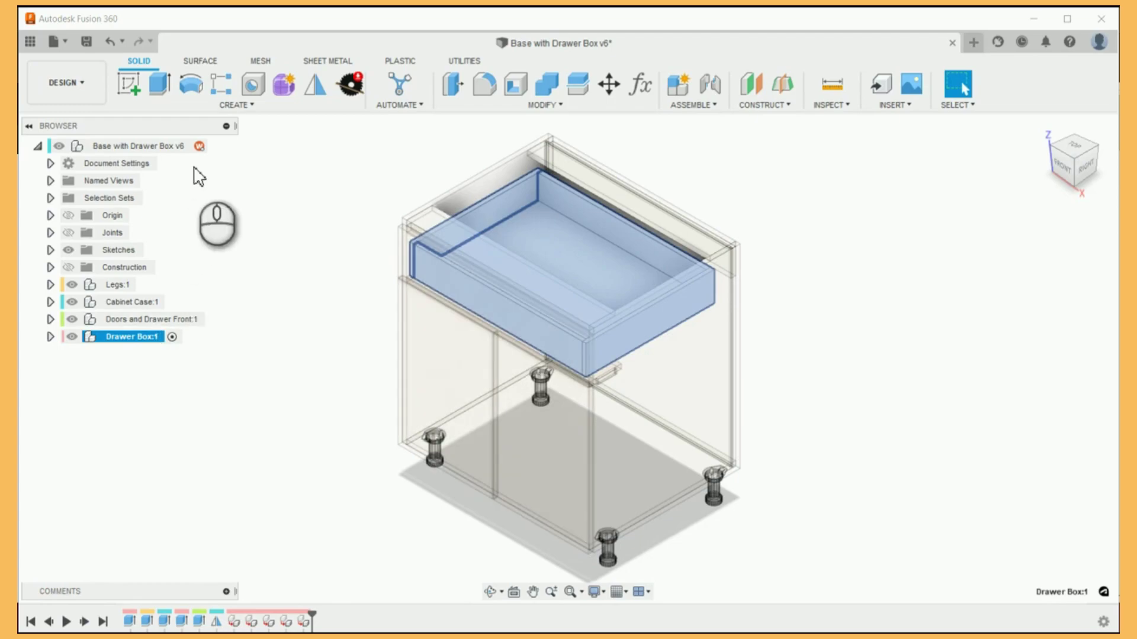
click(215, 146)
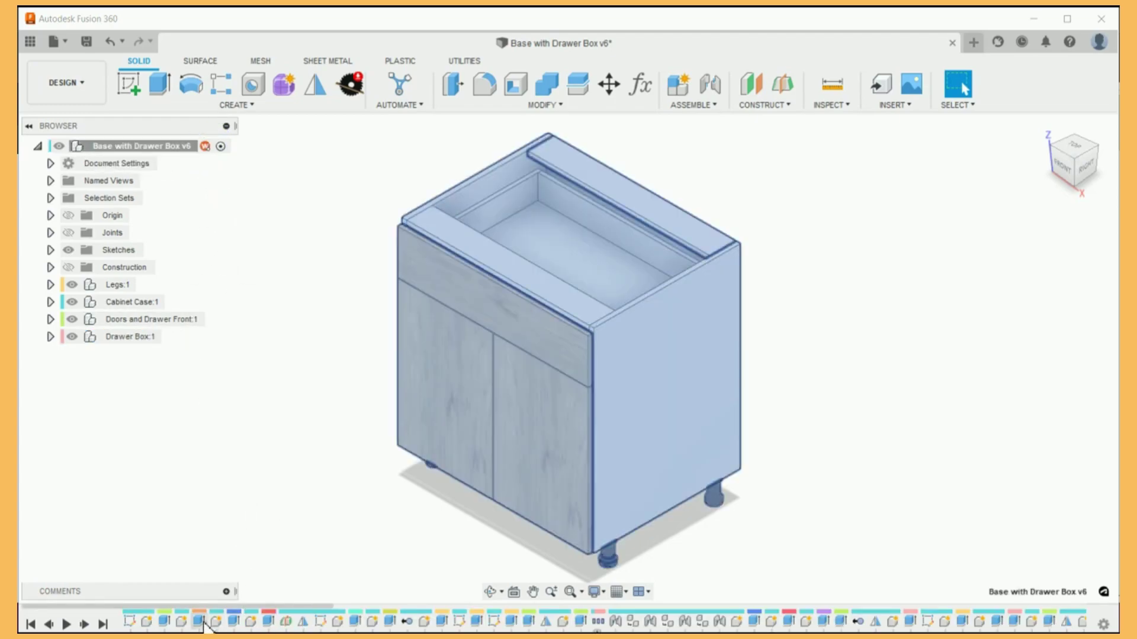
scroll(435, 627, down, 10)
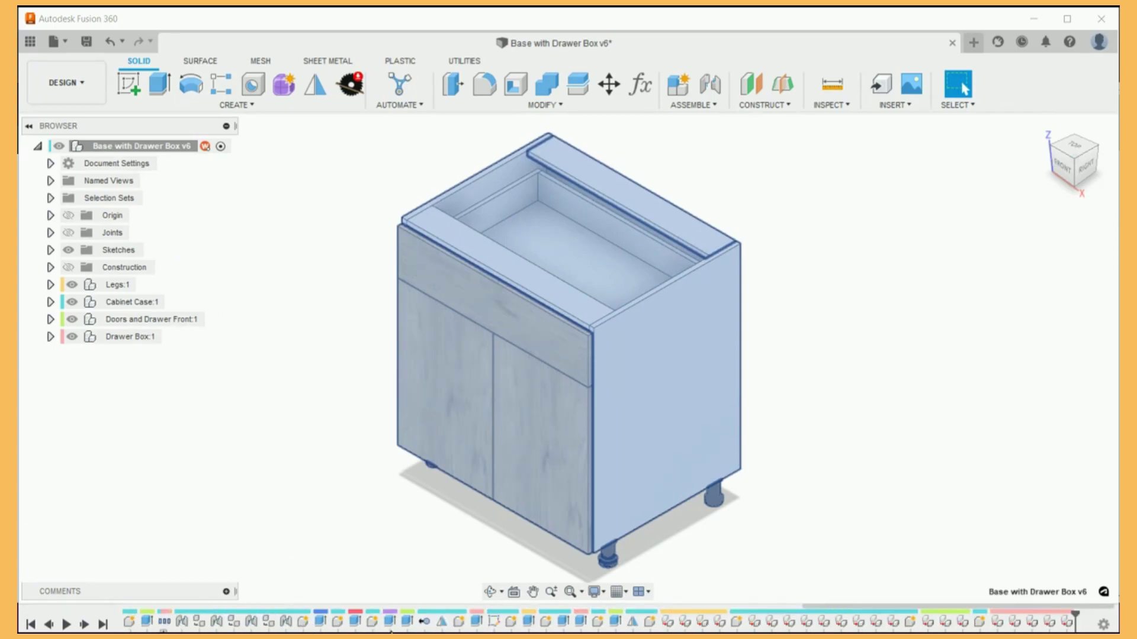
scroll(435, 630, up, 10)
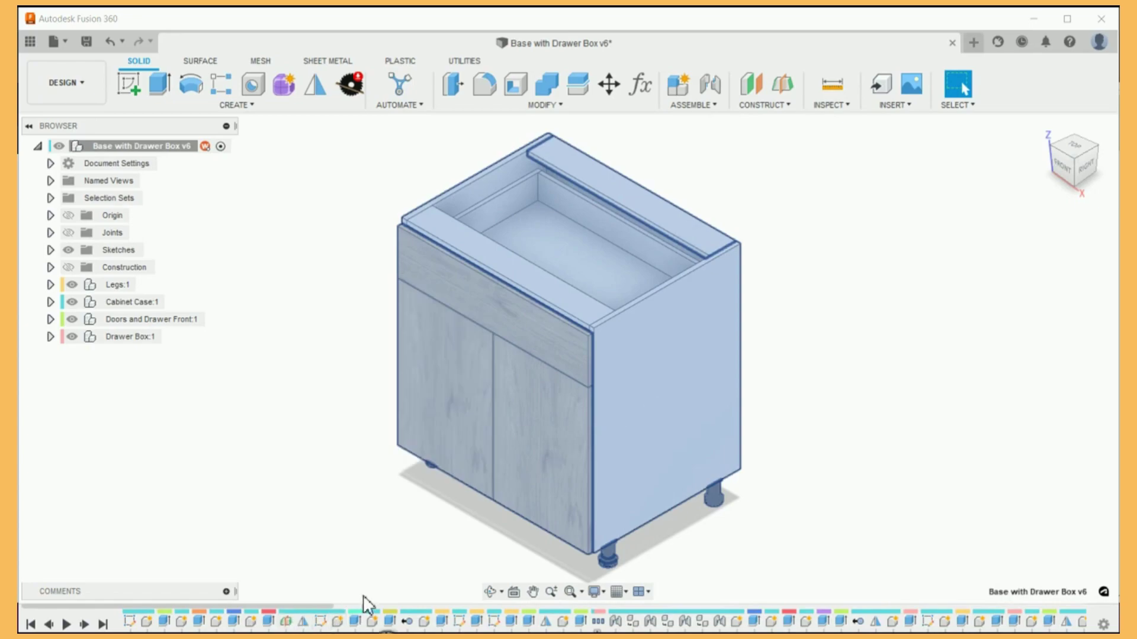
click(256, 511)
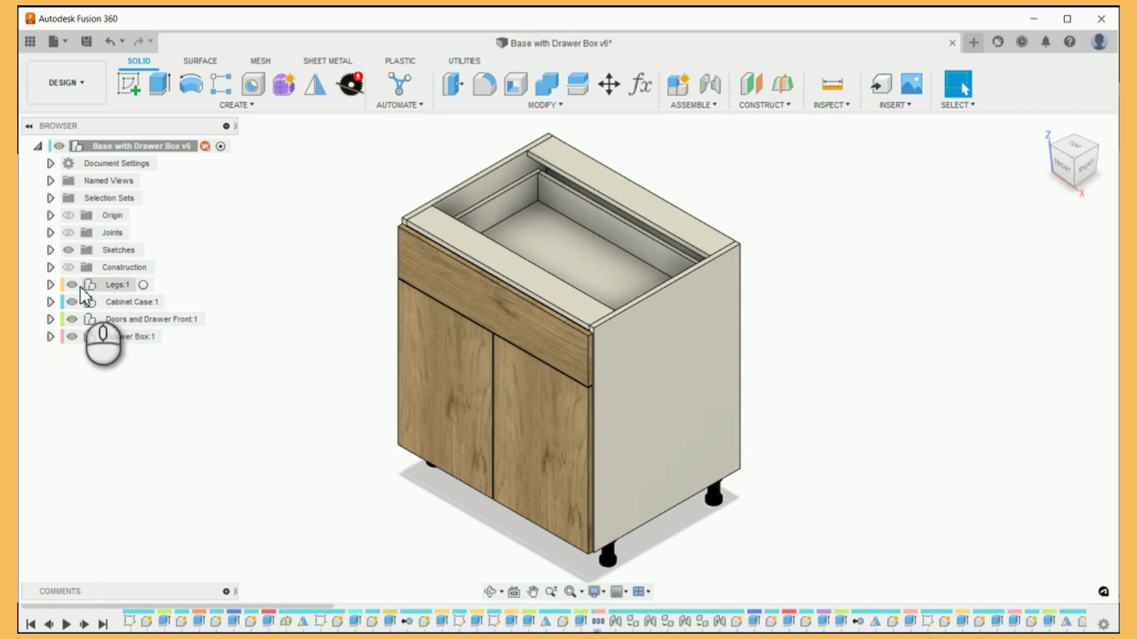
click(80, 322)
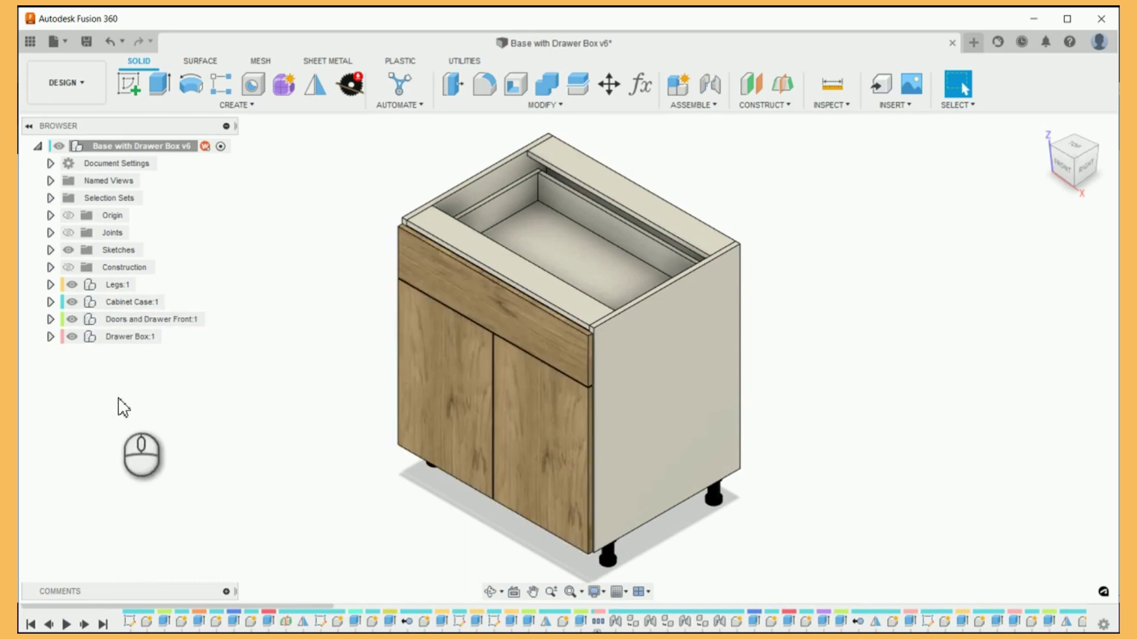
- Temporarily hide the Cabinet Case to inspect the drawer box behind the fronts, and return to the full cabinet in the home view
click(71, 302)
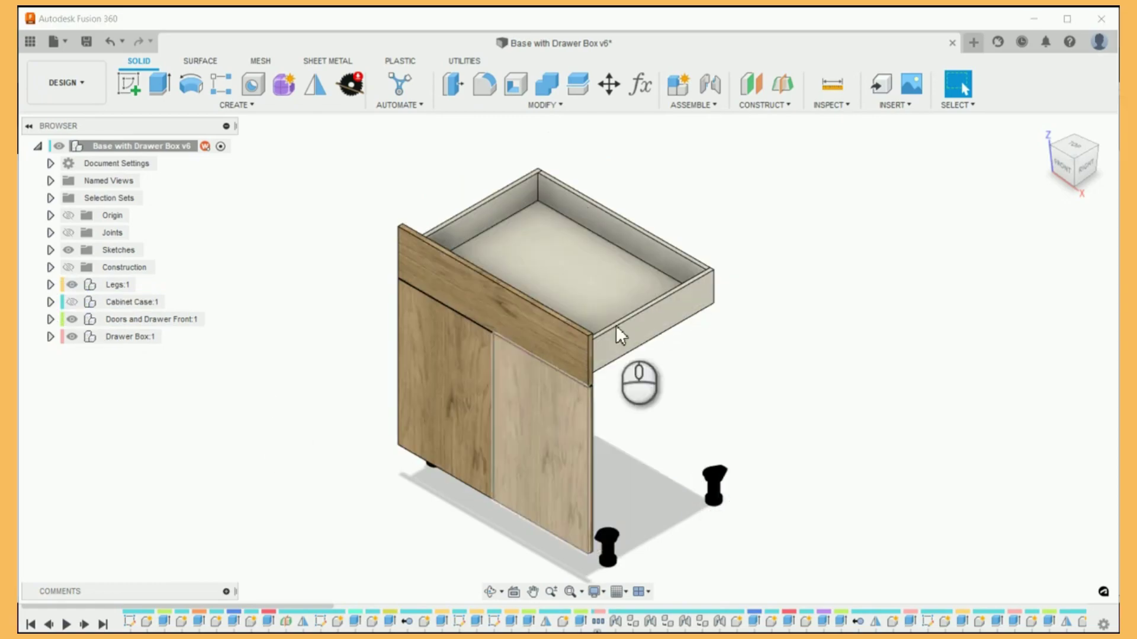
click(489, 591)
drag(484, 563, 515, 556)
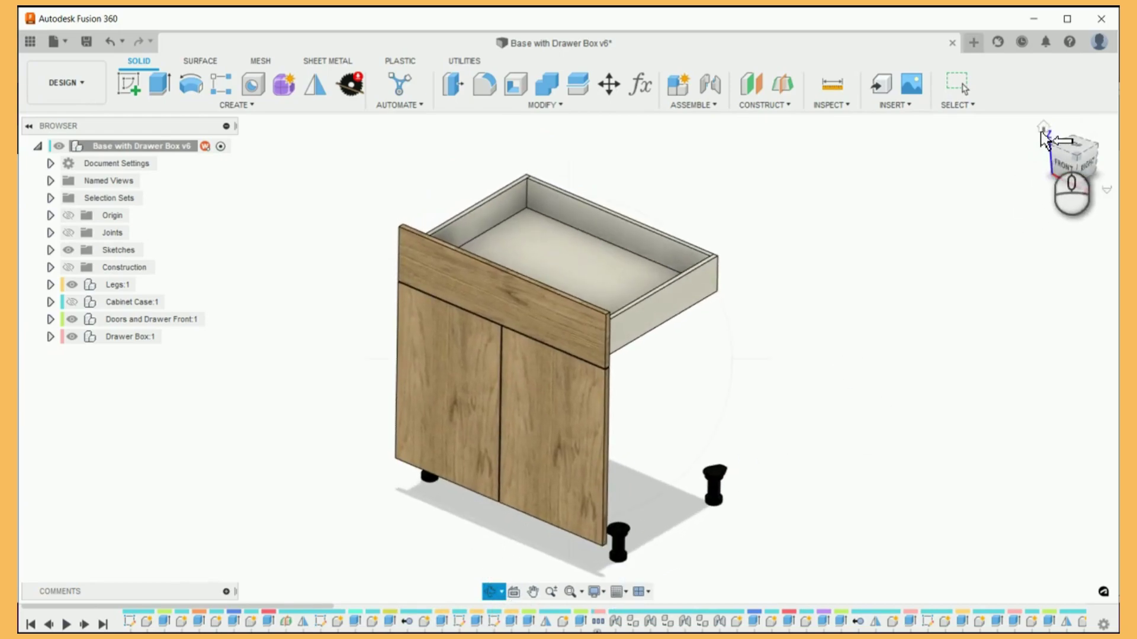
click(71, 302)
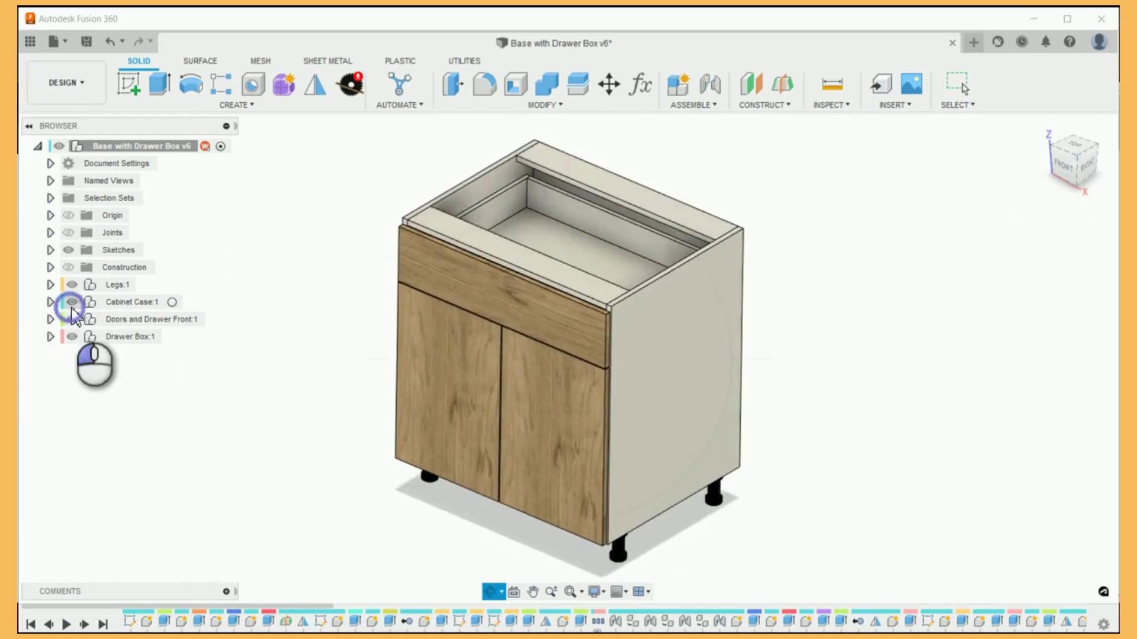
click(1042, 129)
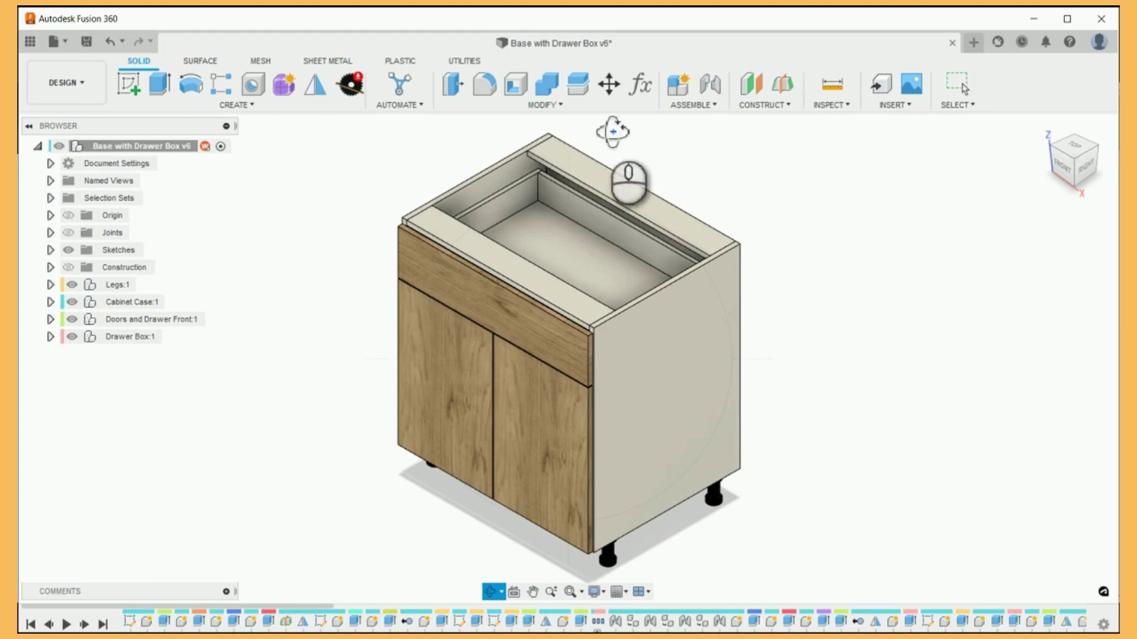
- Bring up the enlarged Parameters list beside the cabinet and look through the user parameters
click(532, 596)
drag(539, 553, 607, 545)
key(Escape)
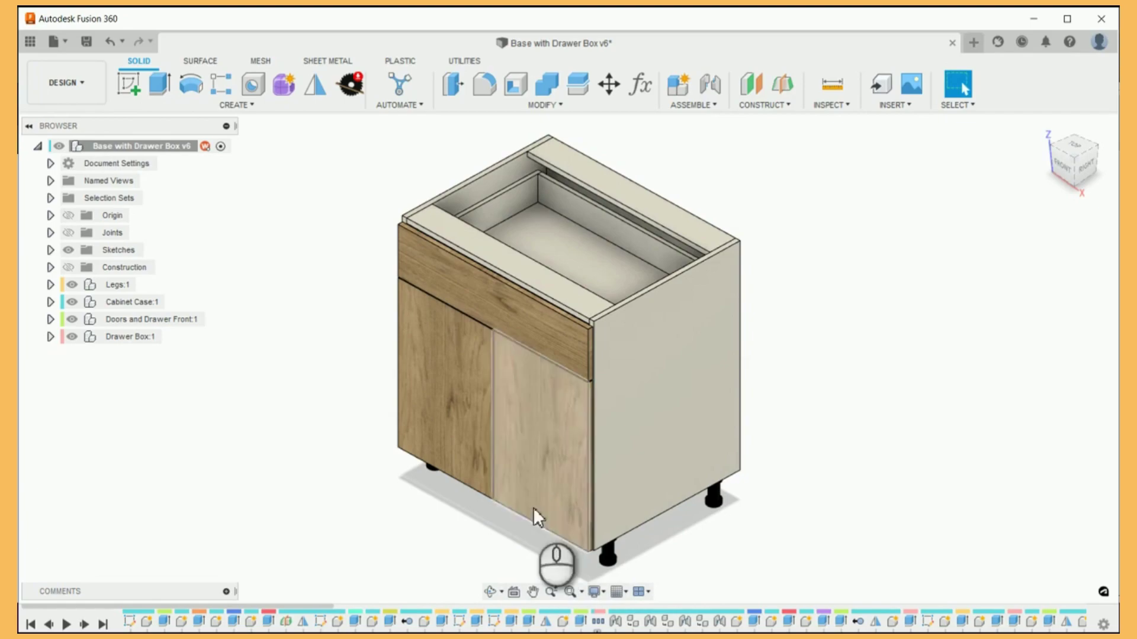
click(533, 592)
drag(519, 422, 853, 428)
click(644, 87)
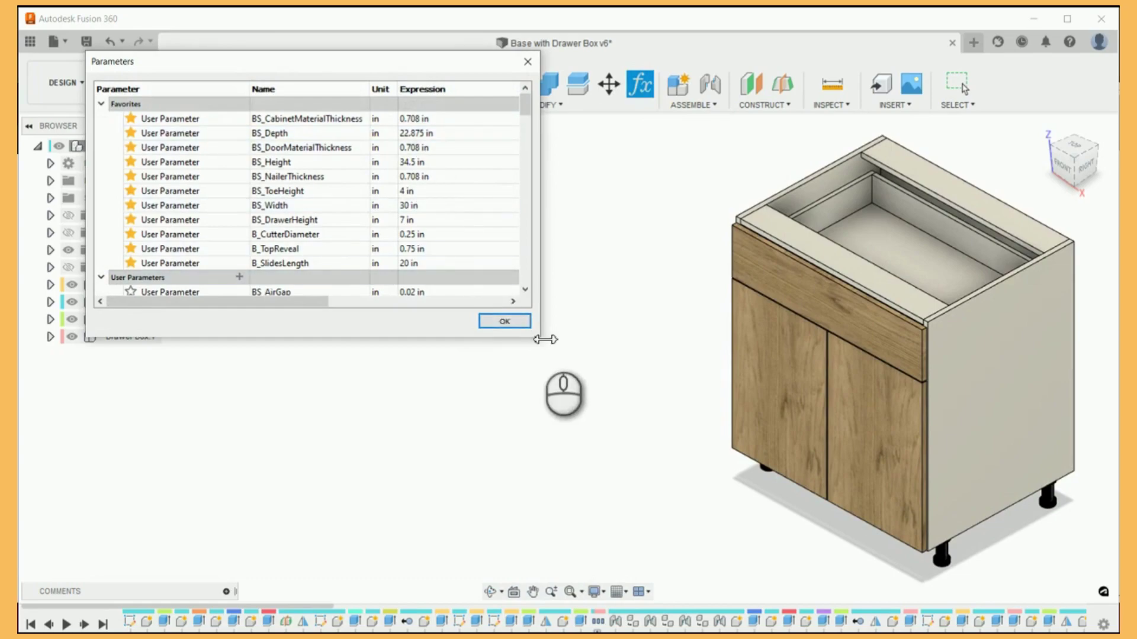
drag(536, 341, 690, 547)
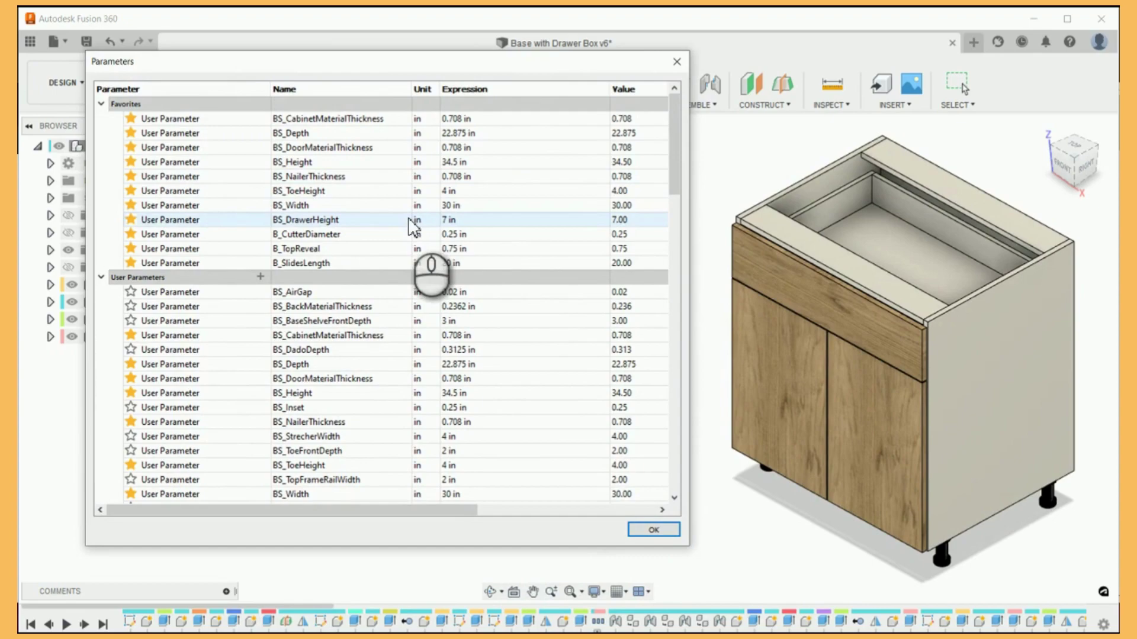
scroll(441, 248, down, 2)
scroll(435, 240, up, 2)
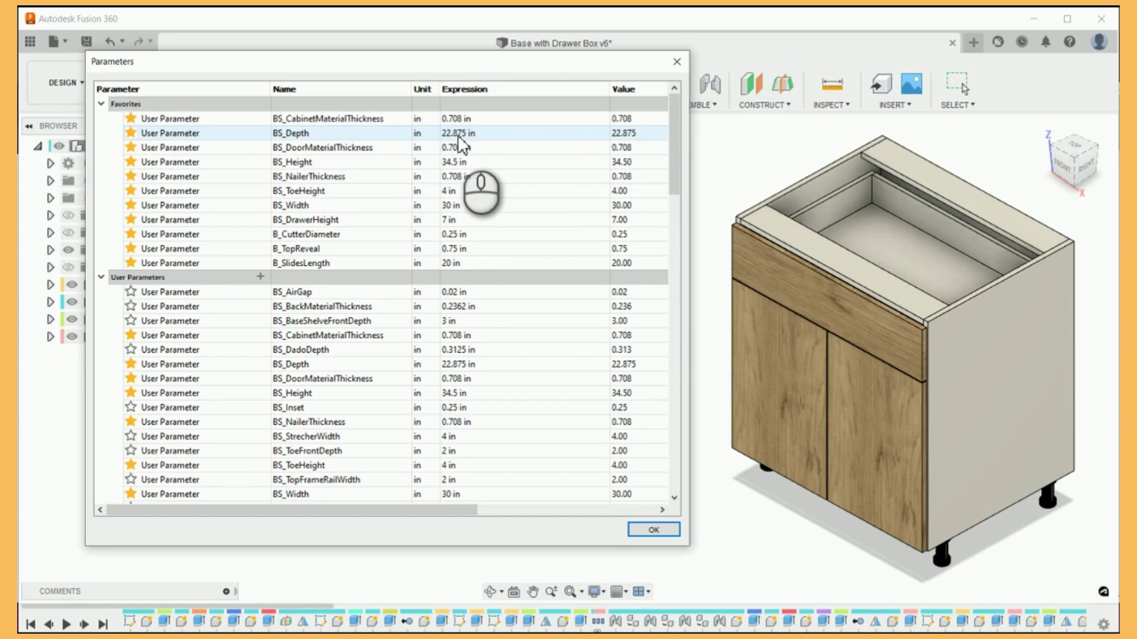
- Set the B_SlidesLength parameter to 24 in and examine from the side how the drawer box fits the cabinet depth
double_click(445, 264)
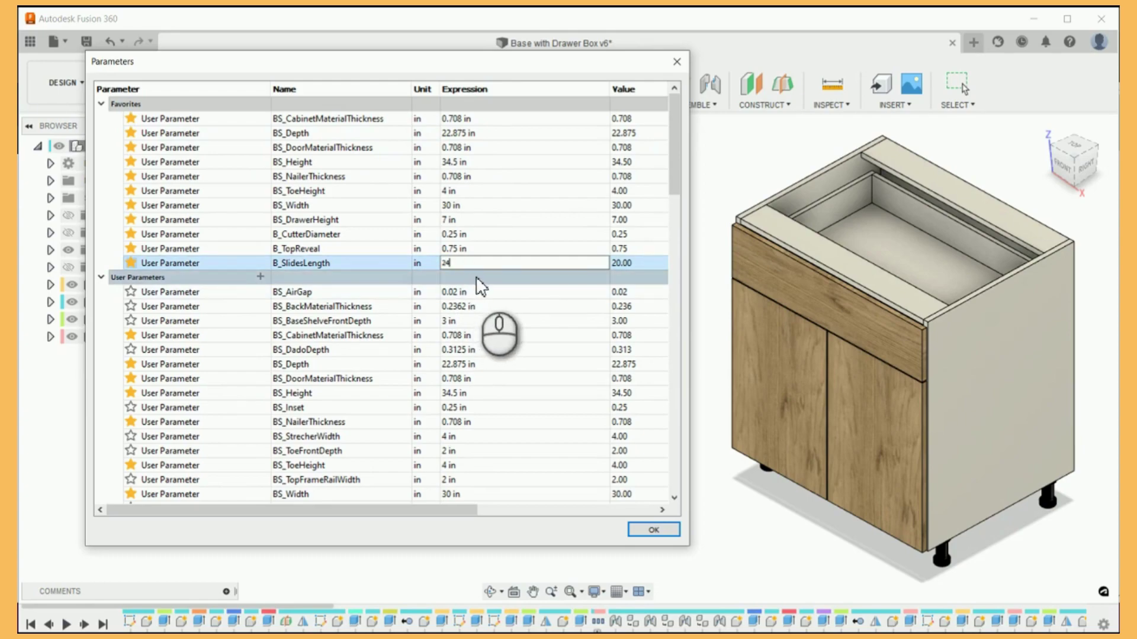
click(500, 248)
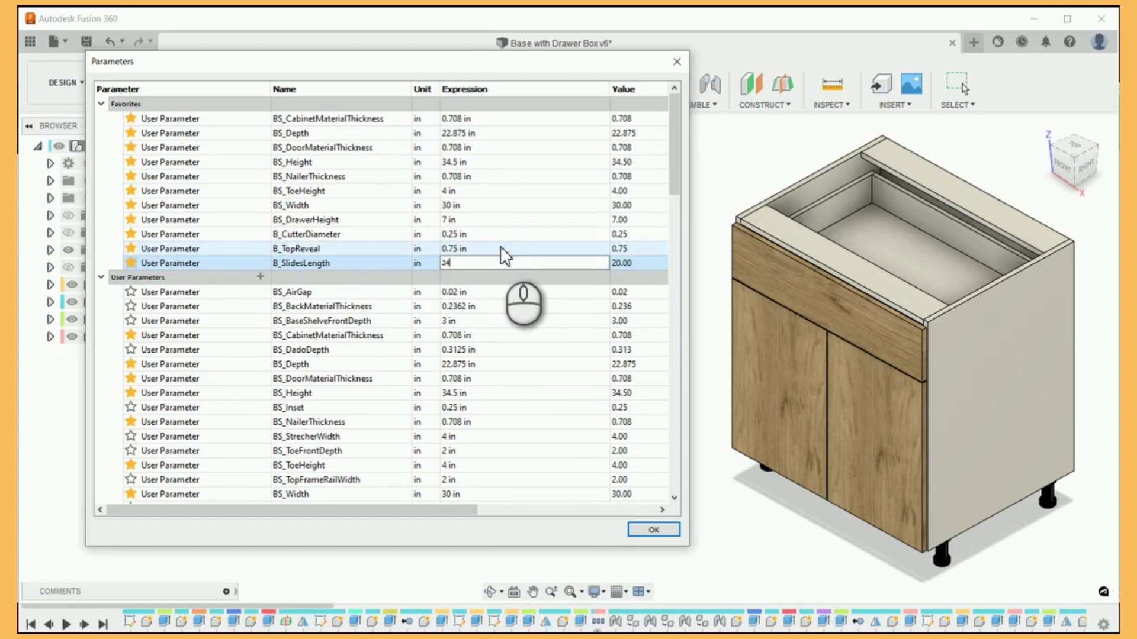
double_click(502, 252)
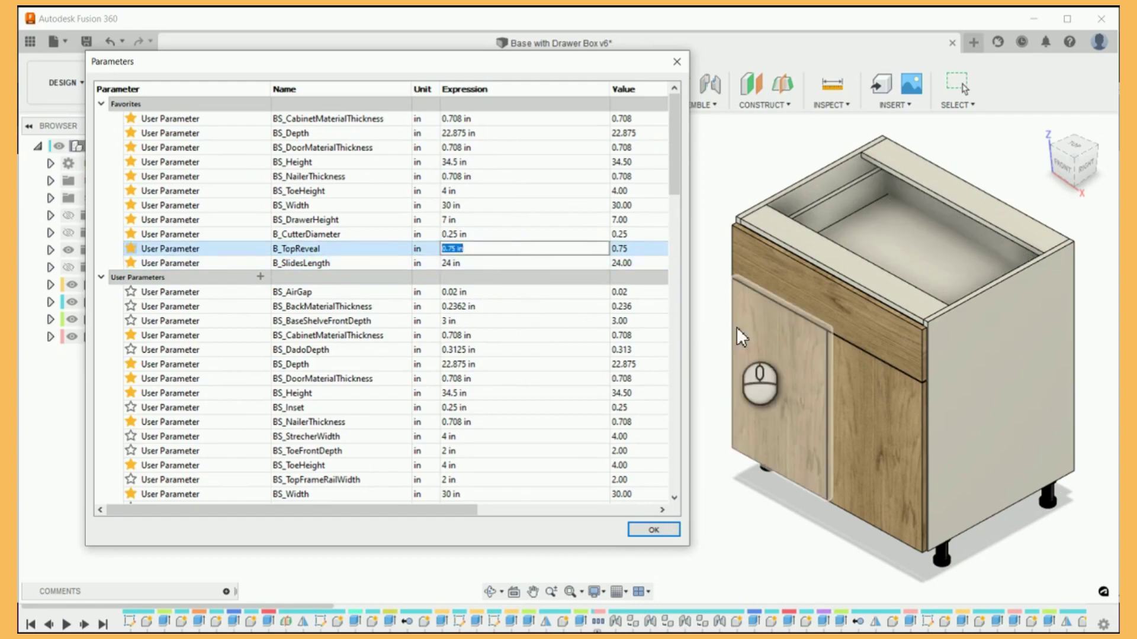
shift+middle_drag(737, 327, 1022, 278)
click(1078, 166)
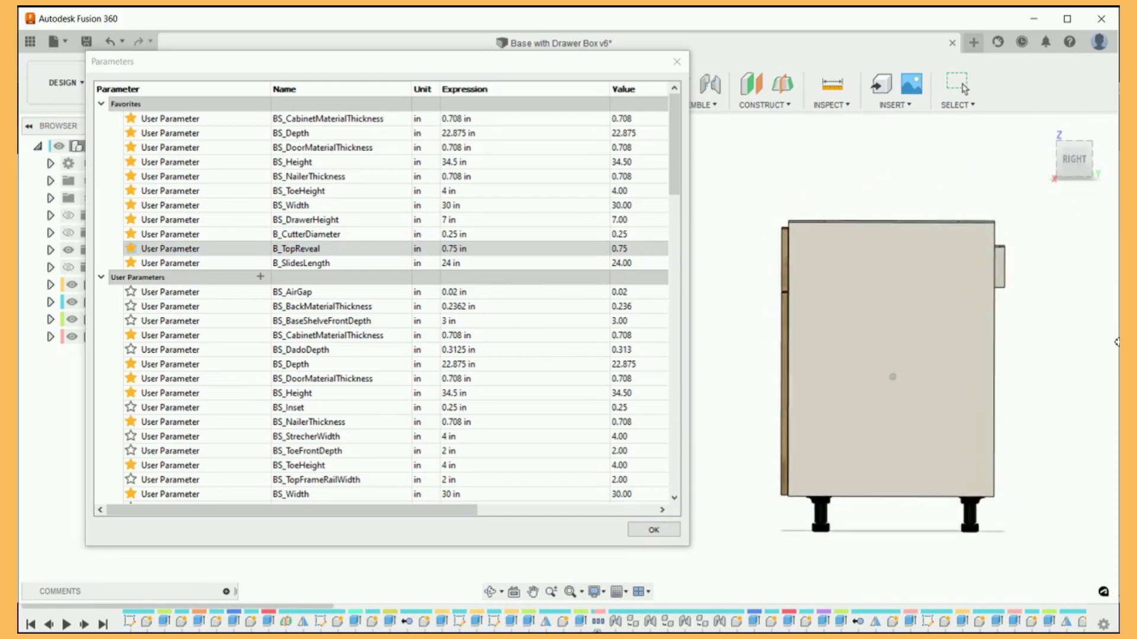
shift+middle_drag(1117, 342, 1089, 303)
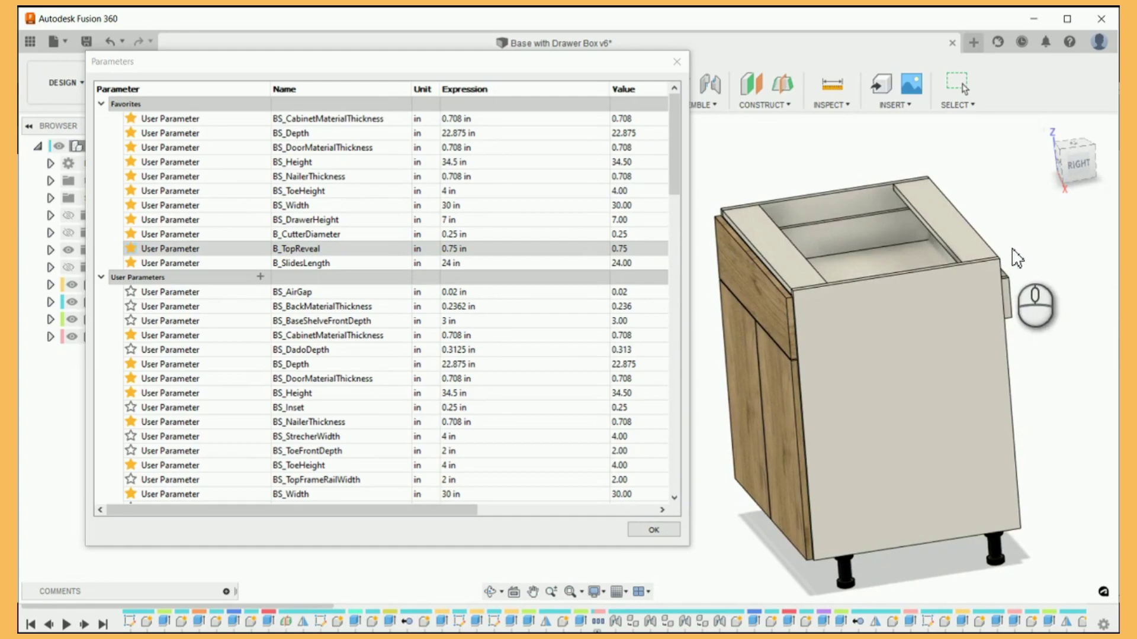
shift+middle_drag(1016, 258, 995, 224)
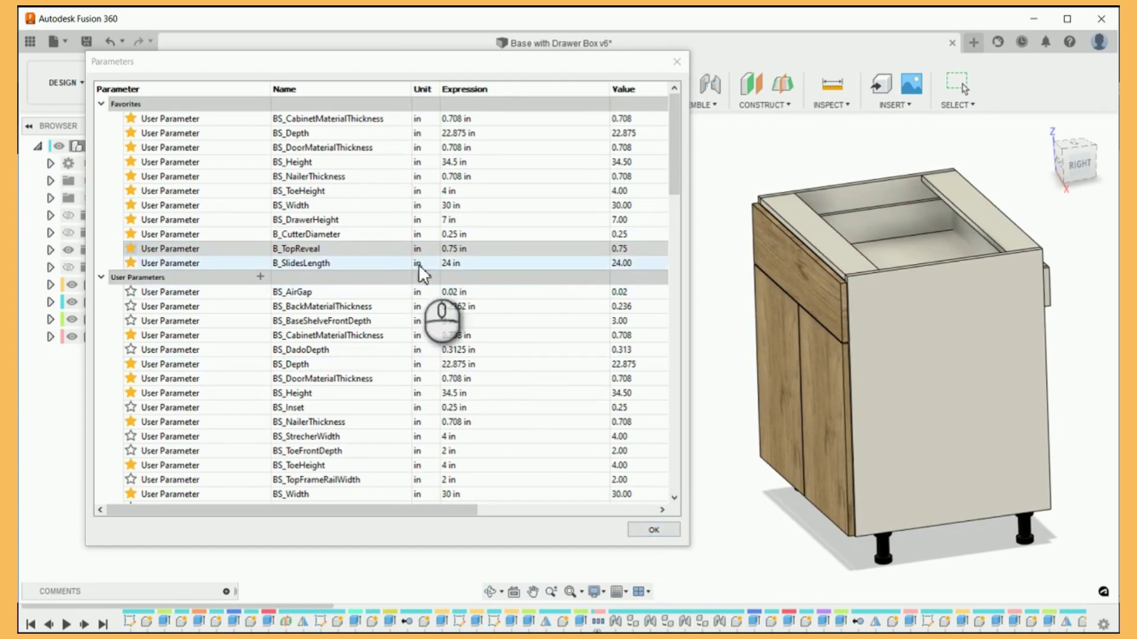
- Set the B_SlidesLength parameter to 20 in, turn the cabinet's front into view and close the parameter list
double_click(451, 263)
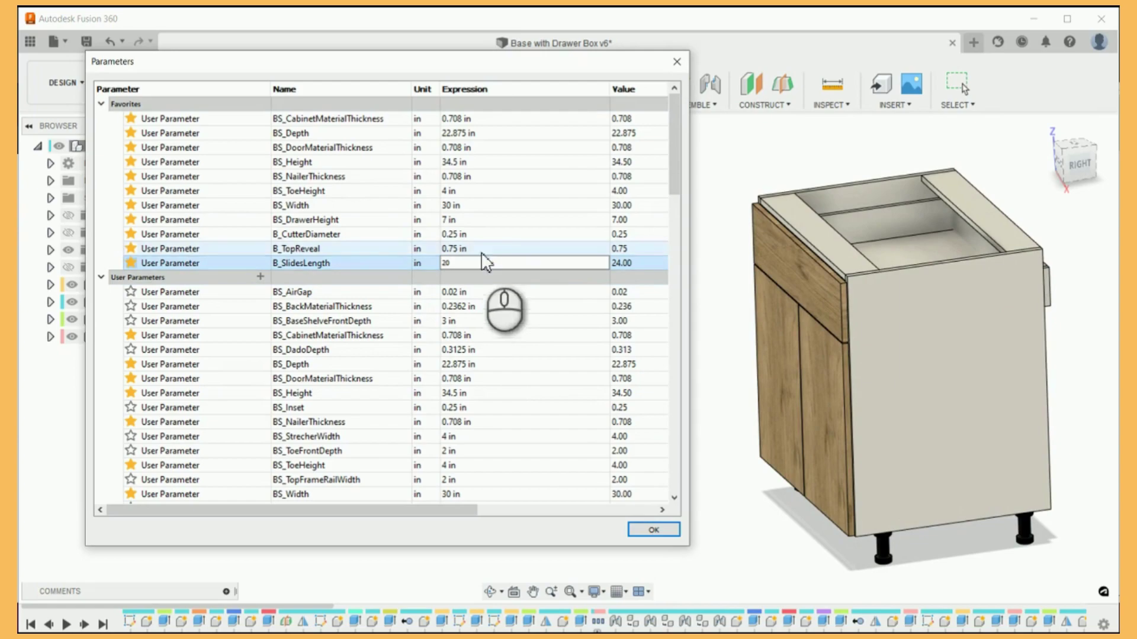
double_click(476, 249)
shift+middle_drag(969, 247, 1040, 122)
click(638, 530)
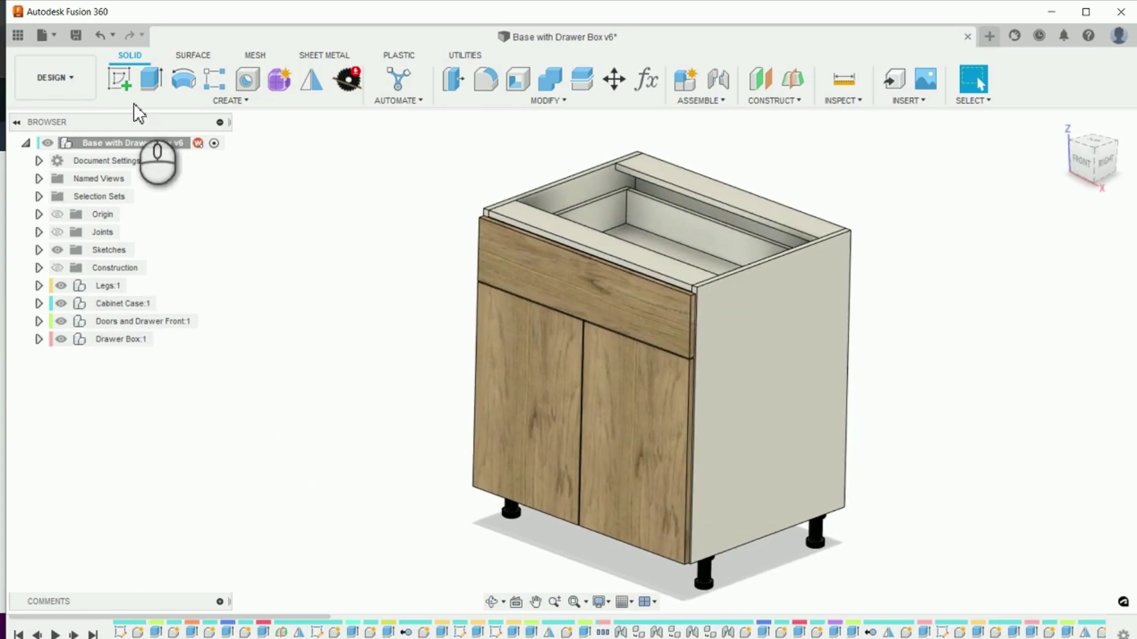
- Create a new drawing from the design with the full assembly, ASME standard, inches and an A (8.5in x 11in) sheet
click(72, 77)
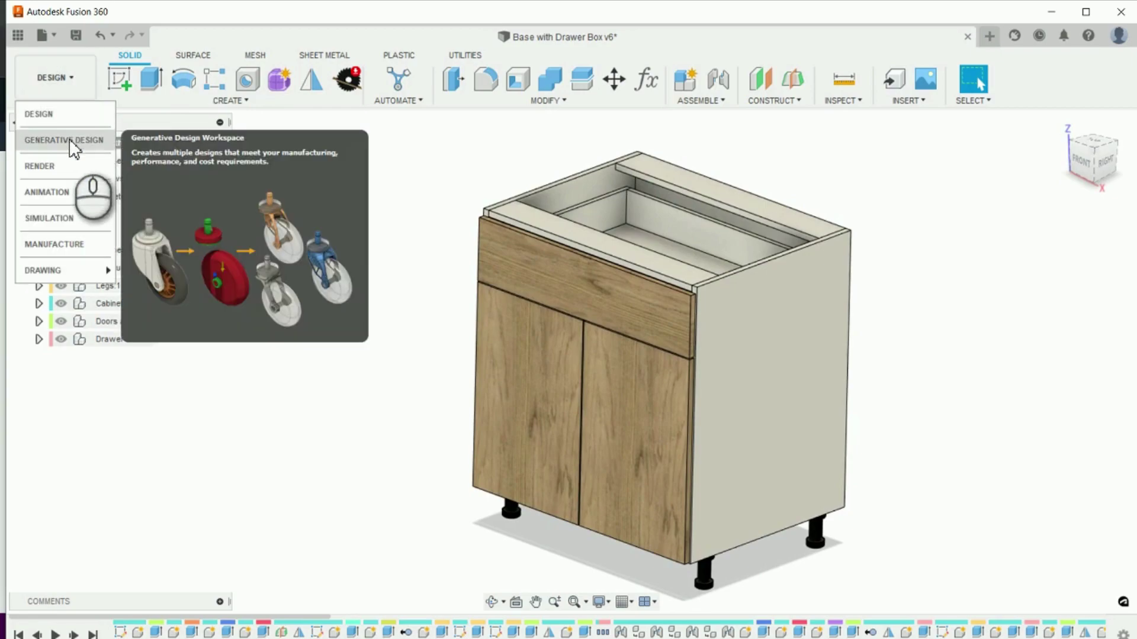
mouse_move(67, 272)
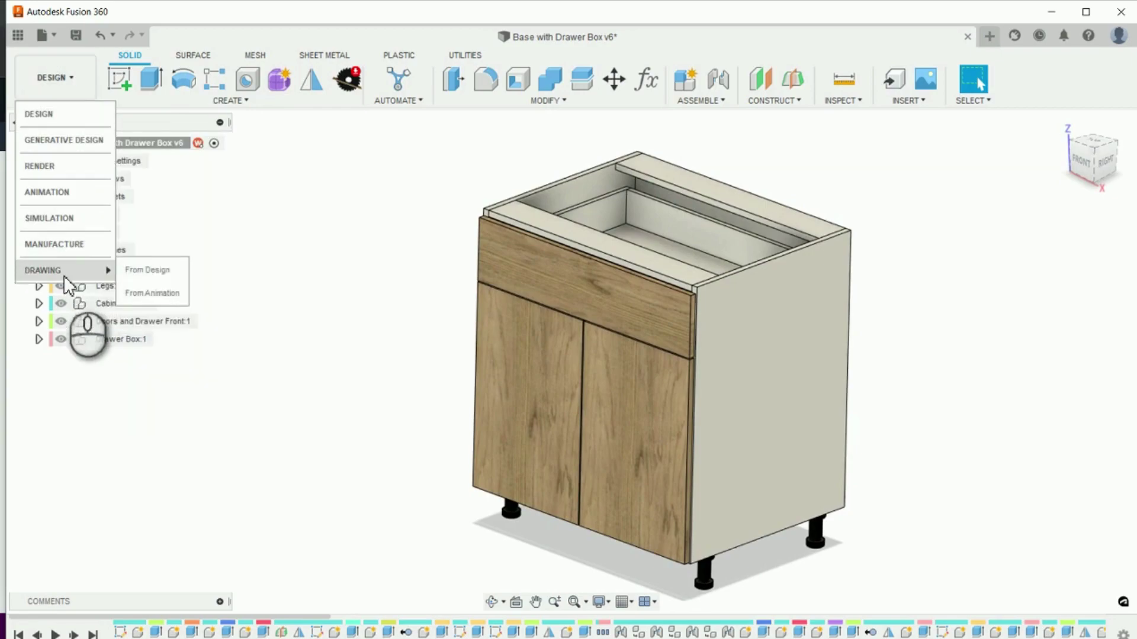
click(139, 270)
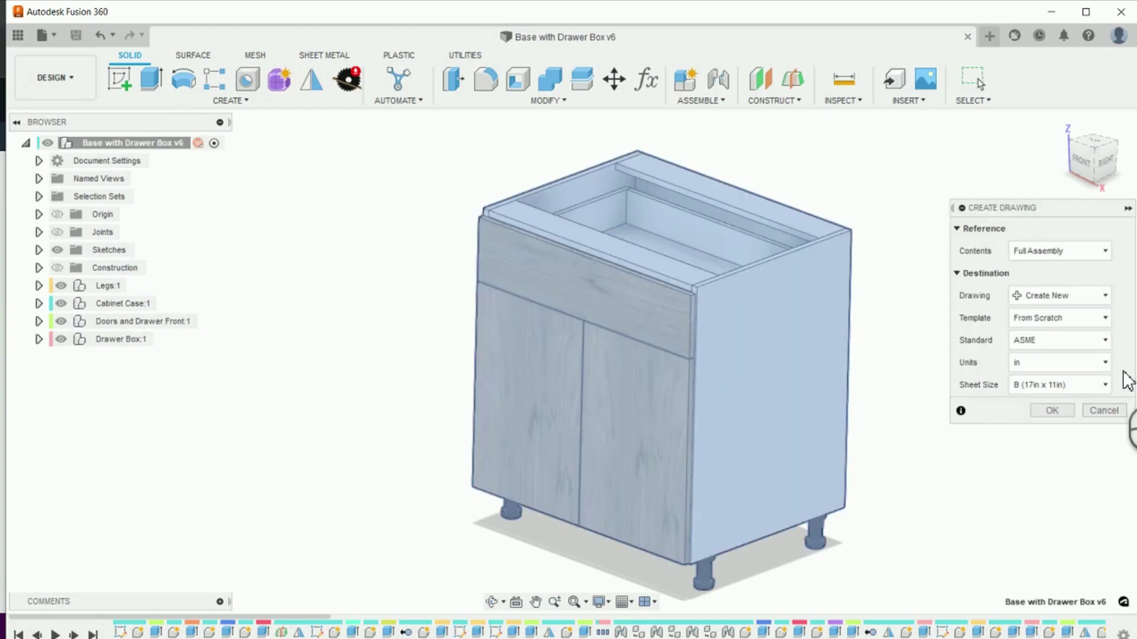
click(1105, 386)
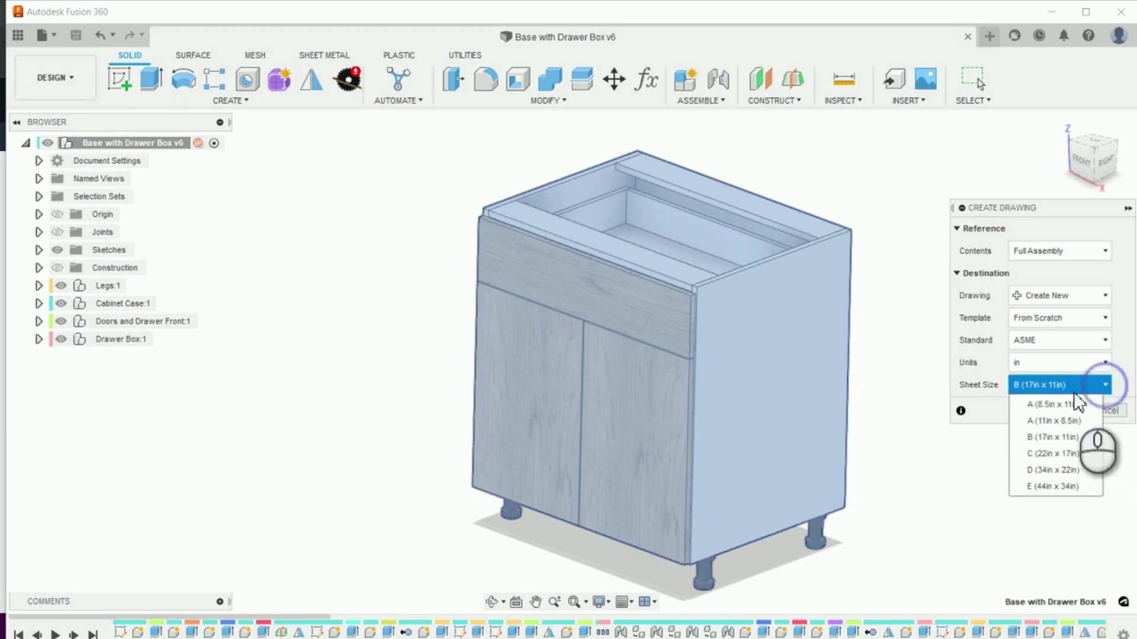
click(1066, 402)
click(1052, 412)
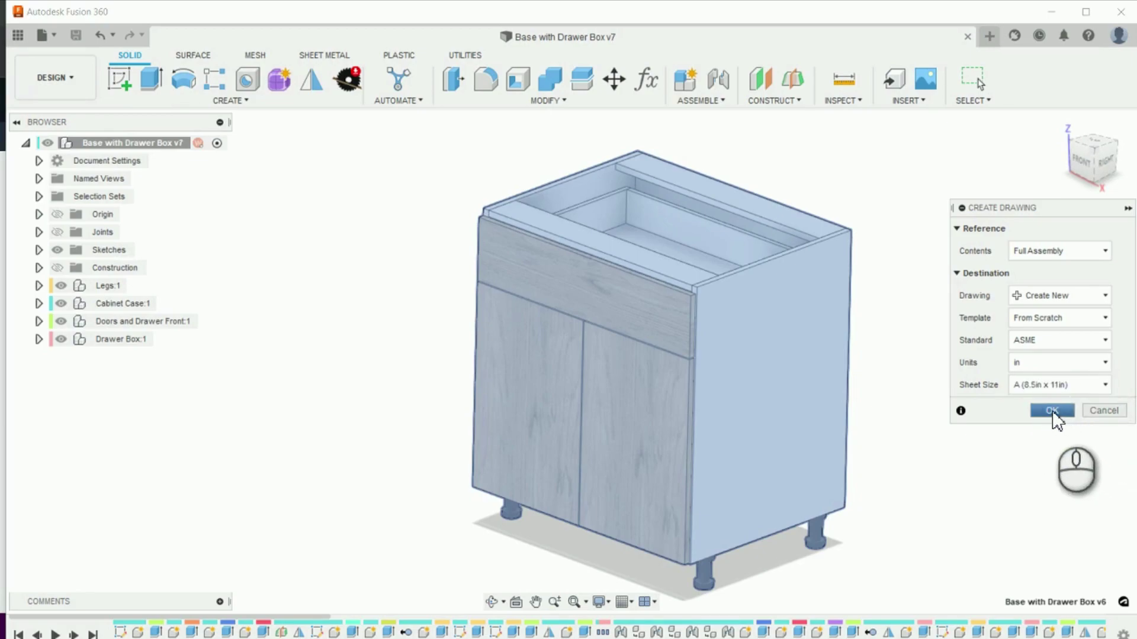
click(1102, 252)
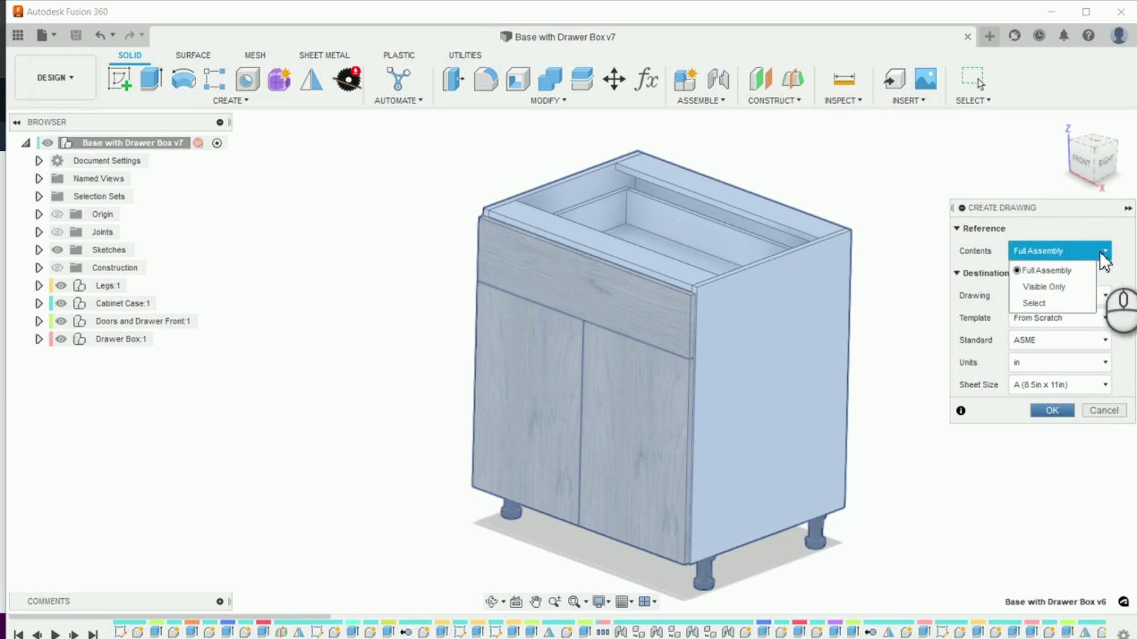
click(1078, 231)
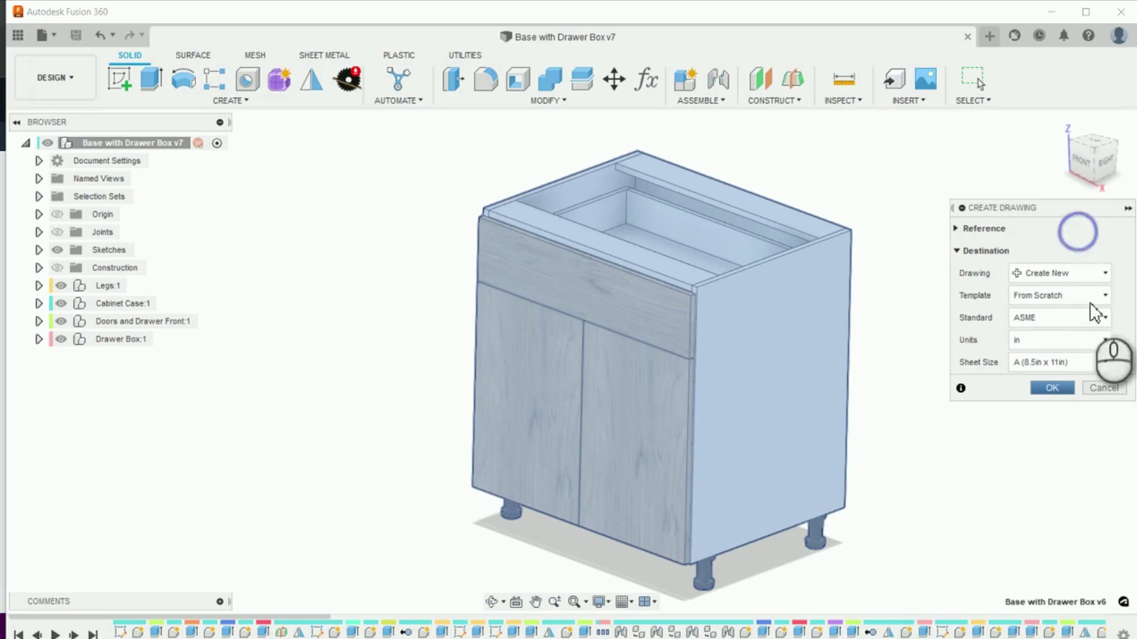
click(1054, 388)
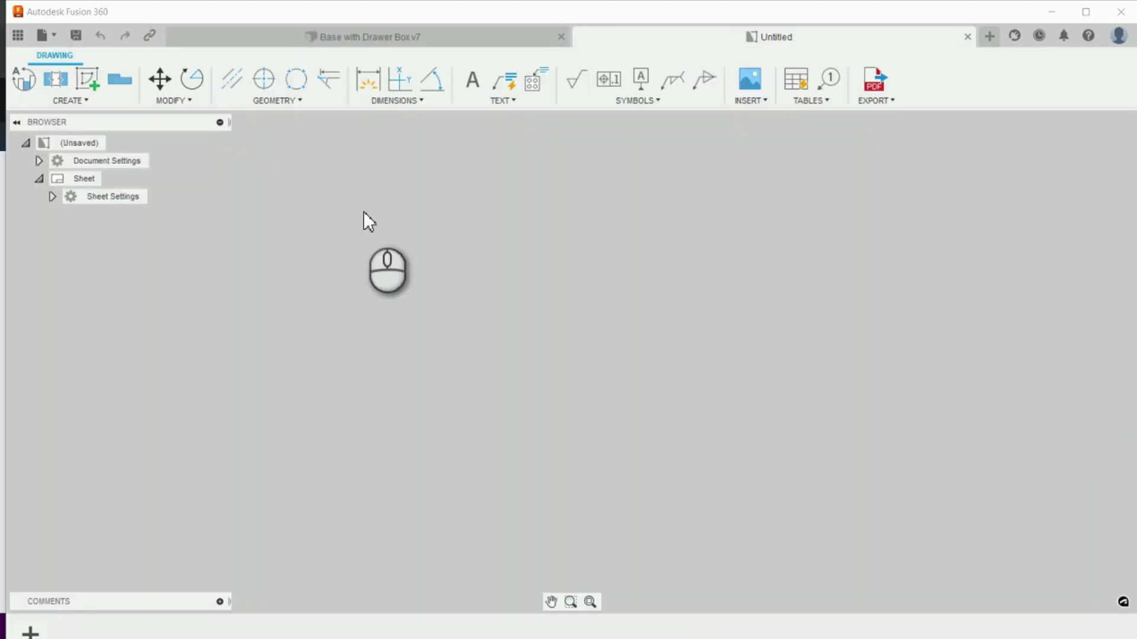
- Place a base view of the cabinet in the HOME orientation at 1:8 scale, centred above the title block
click(118, 88)
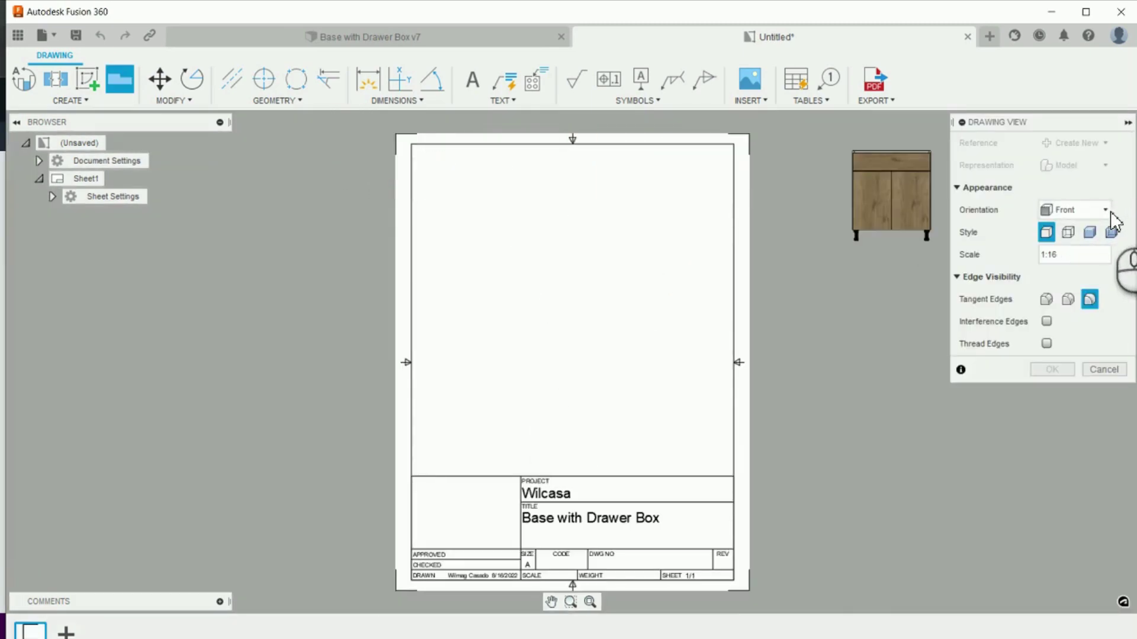
click(1105, 211)
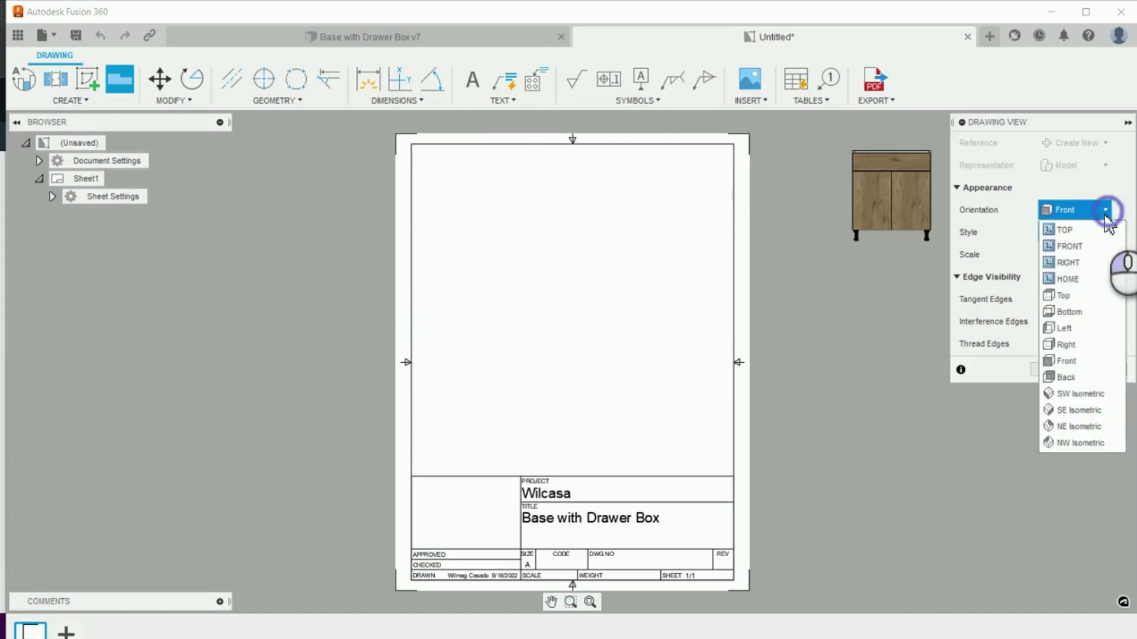
click(1084, 278)
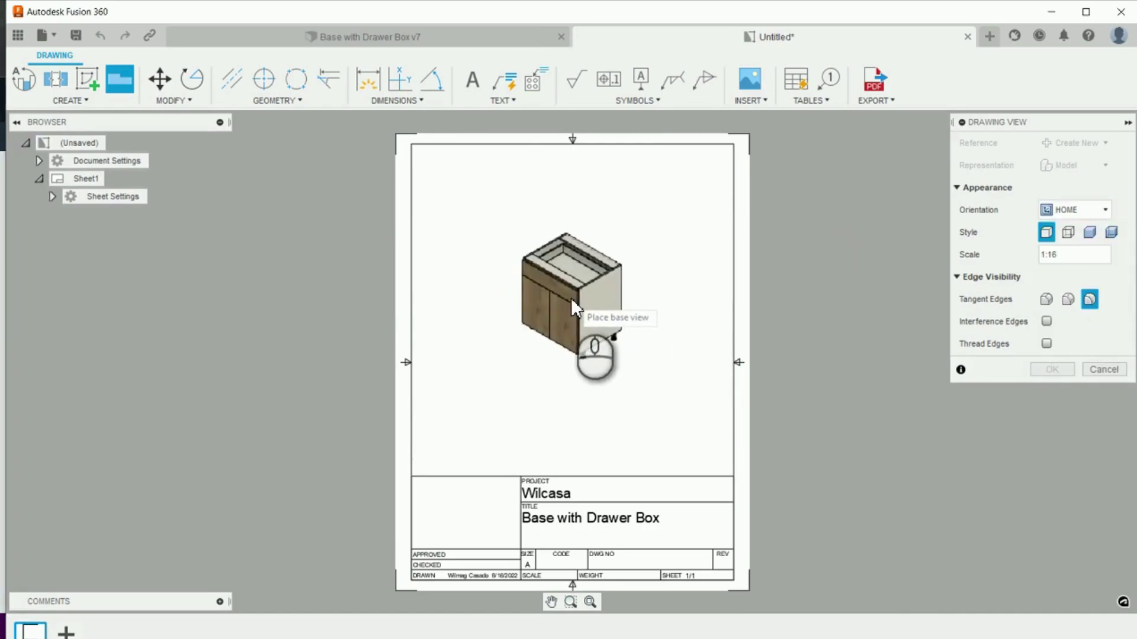
click(1120, 261)
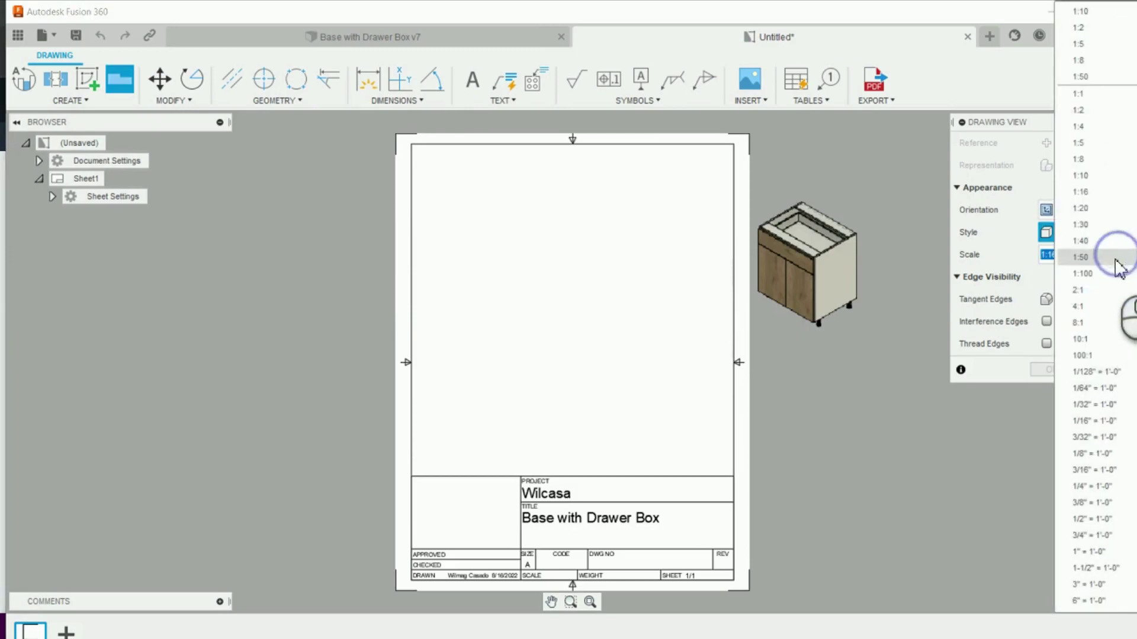
click(1090, 166)
click(574, 314)
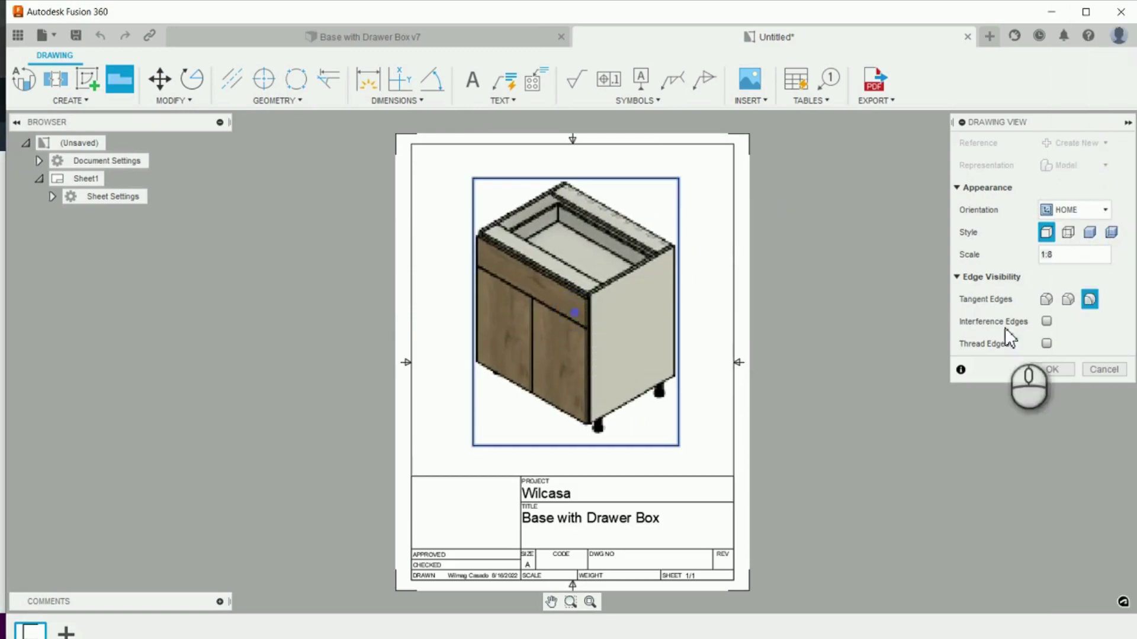
click(1049, 369)
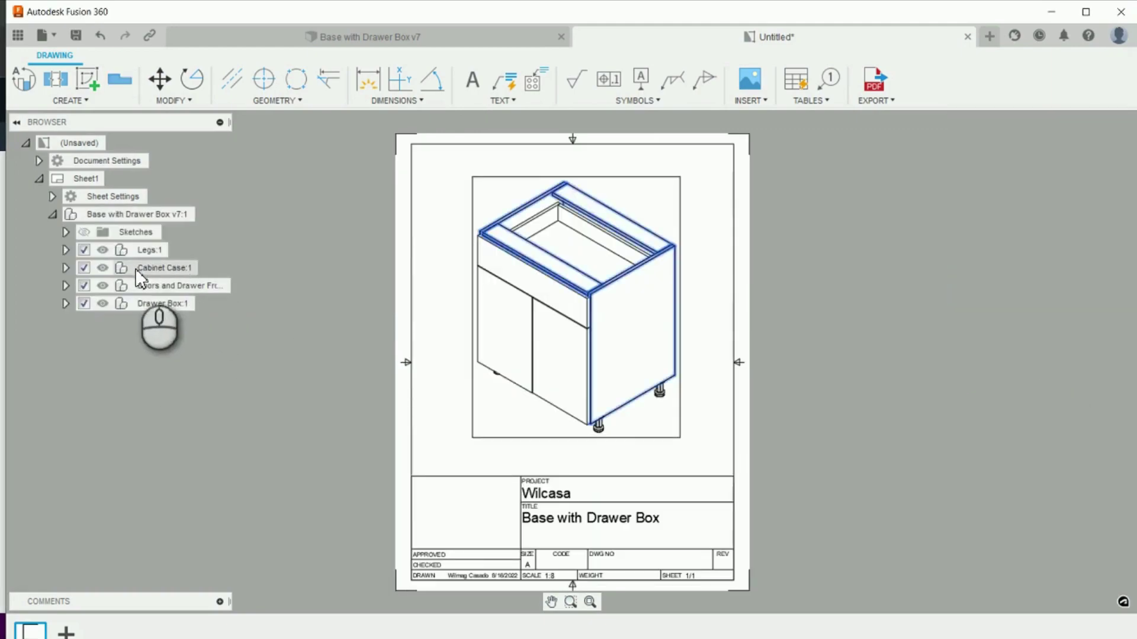
- Exclude Legs, Cabinet Case and Doors and Drawer Front from the drawing view, and move the remaining drawer box to the sheet's upper left
click(105, 288)
click(84, 286)
click(84, 250)
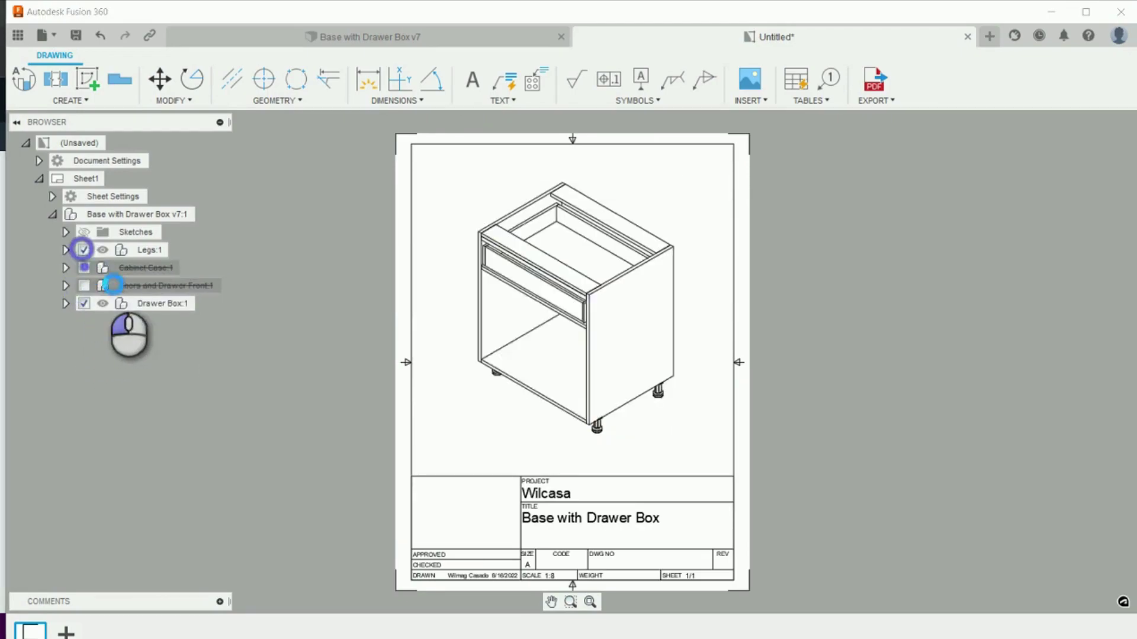
click(84, 267)
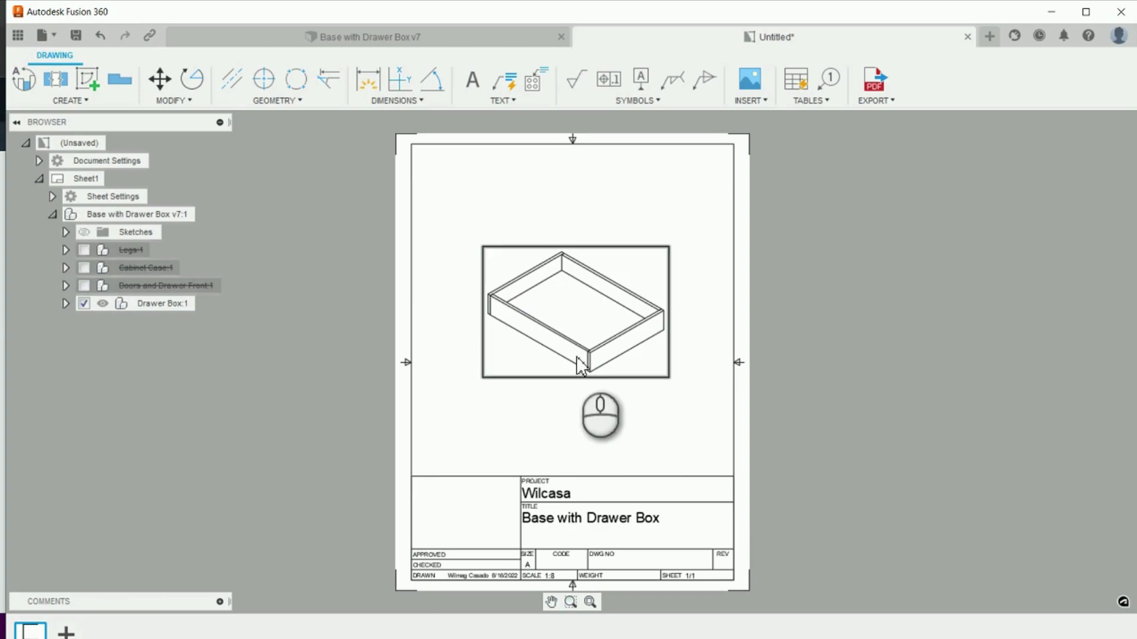
drag(579, 362, 587, 353)
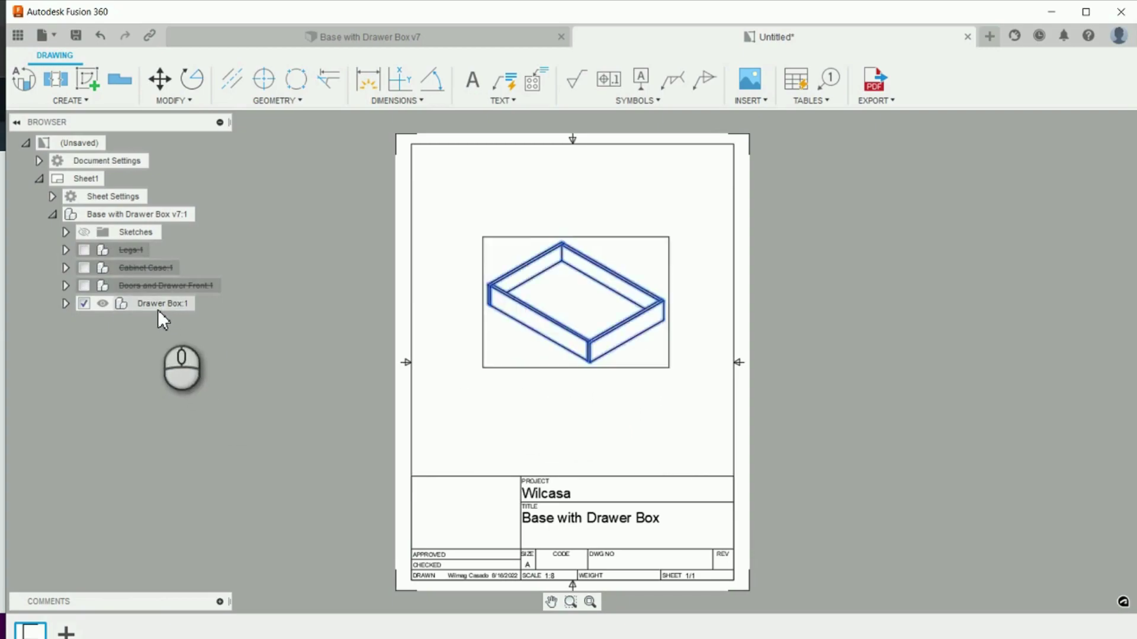
mouse_move(586, 329)
mouse_down()
mouse_move(563, 265)
mouse_move(544, 249)
mouse_up()
- Add a first-level parts list for the drawer box view, move it just above the title block, and close the drawing without saving
click(795, 80)
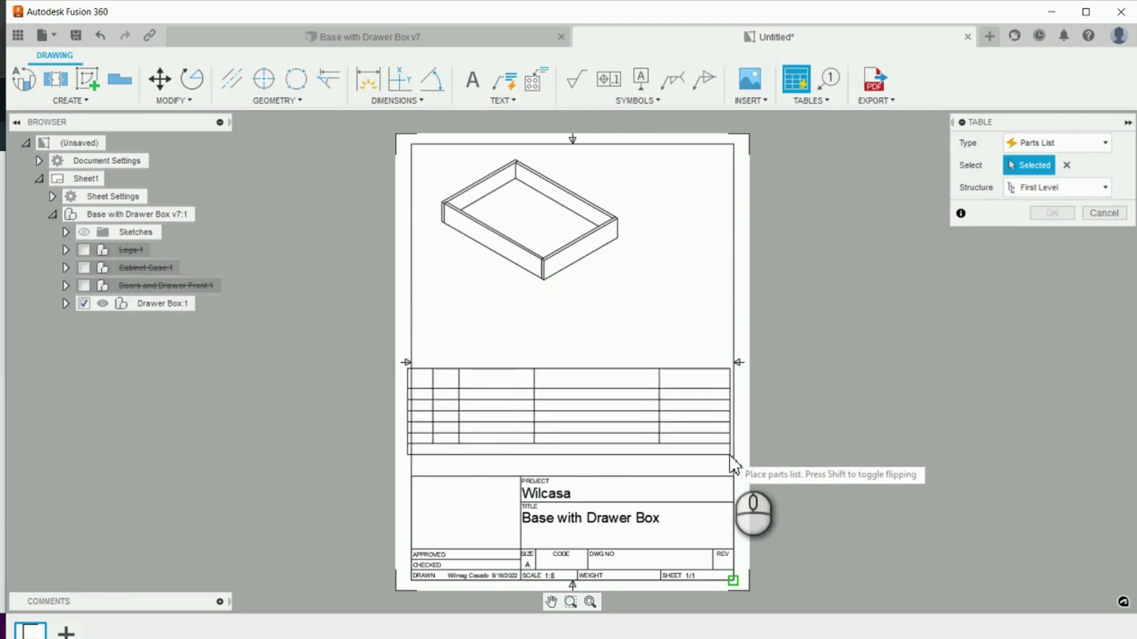
click(736, 471)
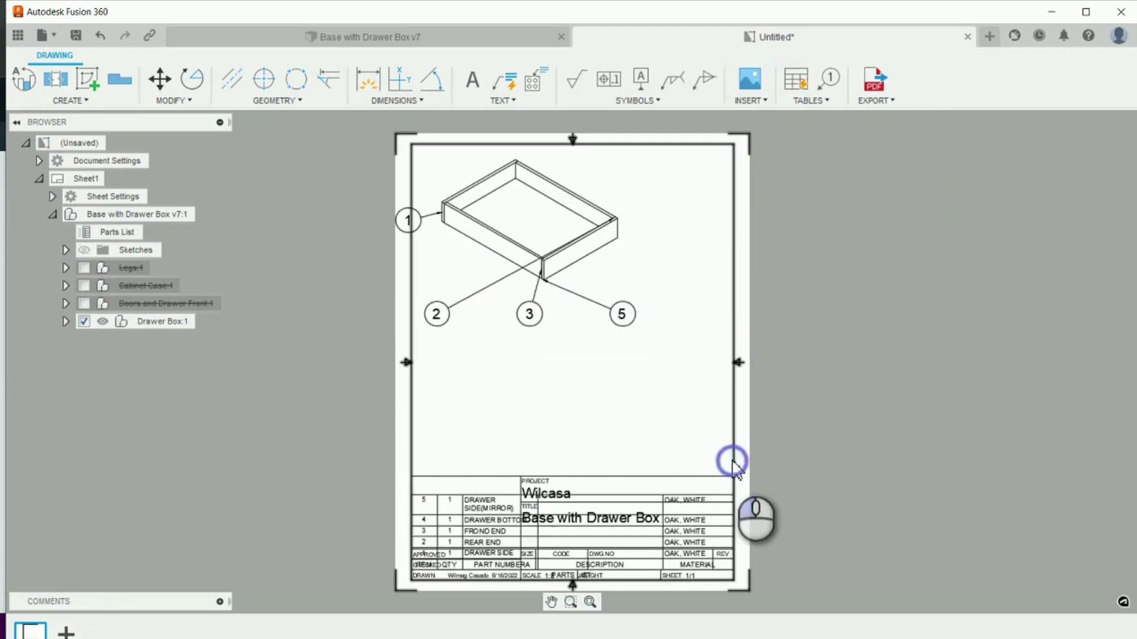
click(616, 559)
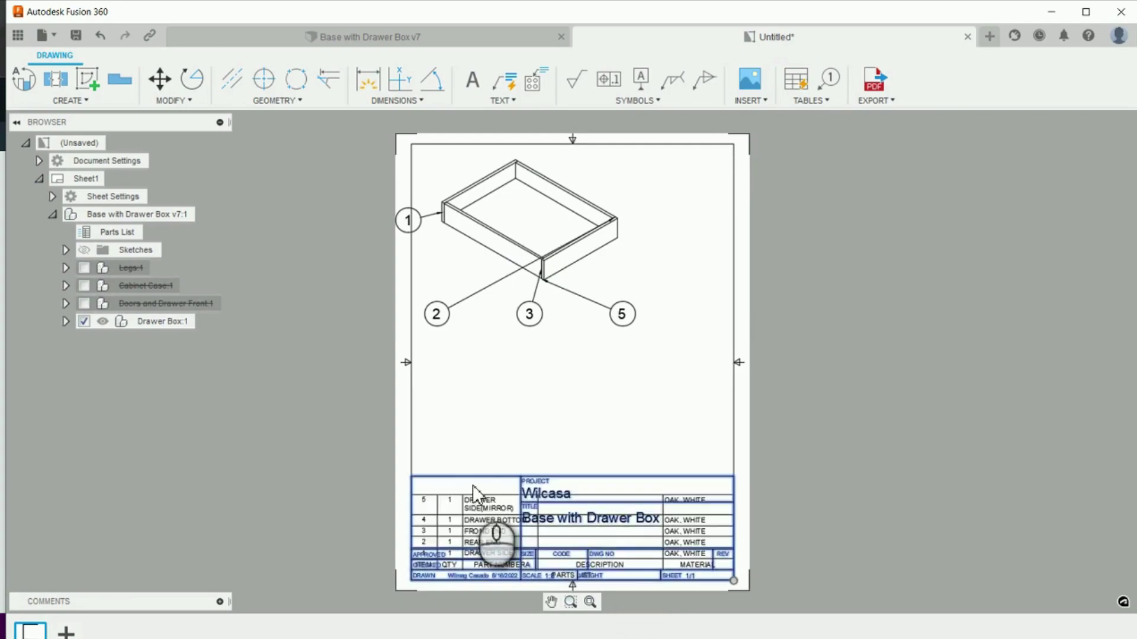
drag(500, 541, 500, 434)
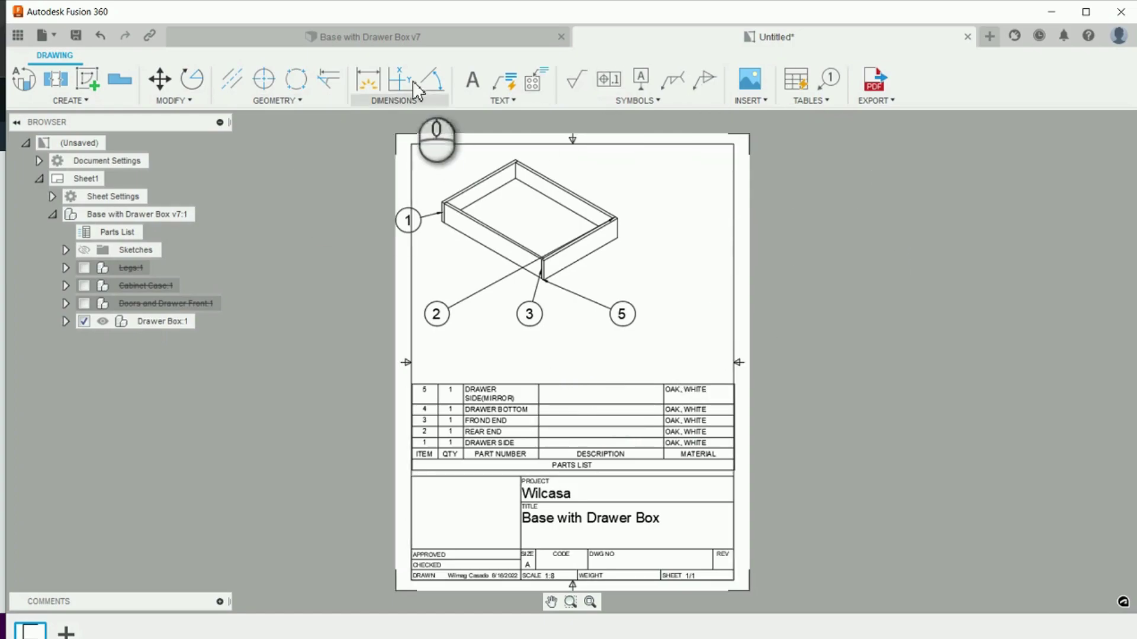
click(967, 36)
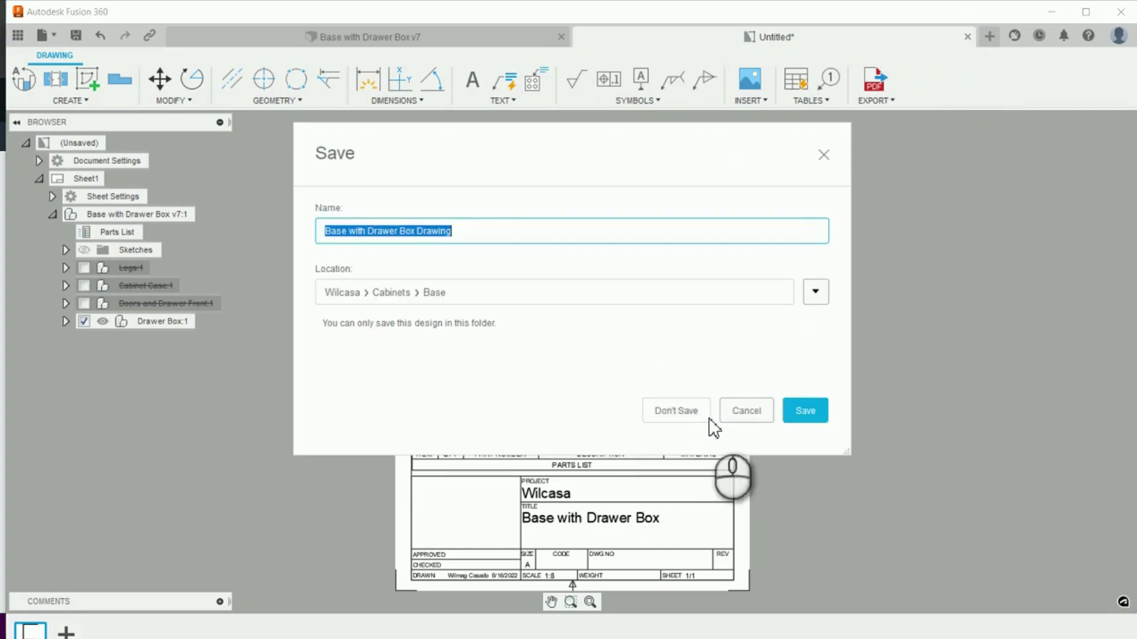
click(690, 418)
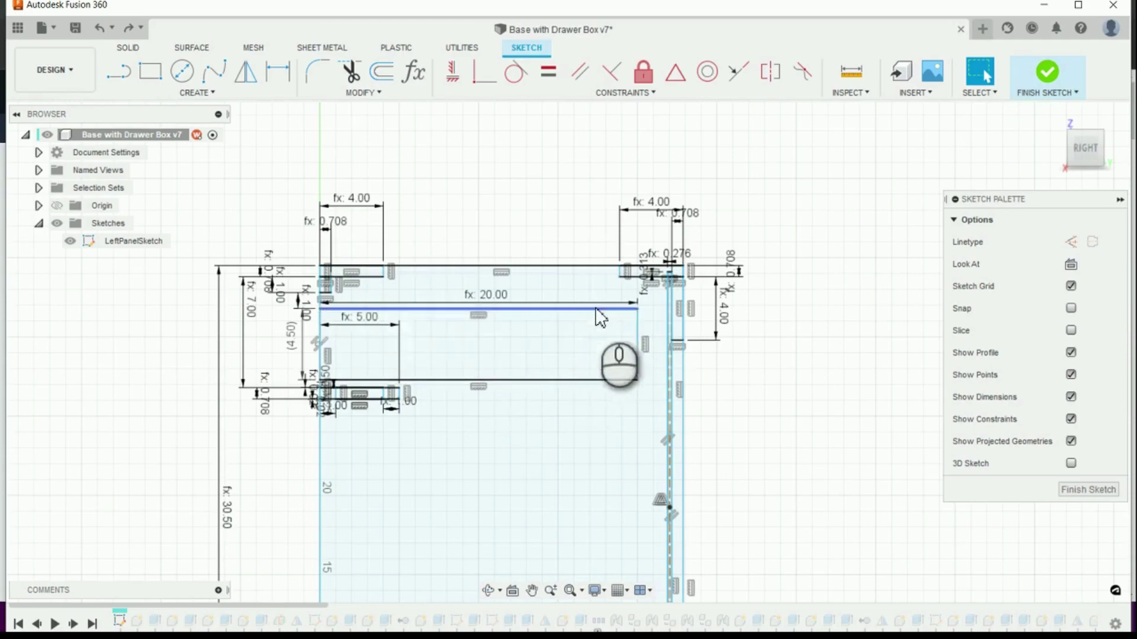
- Examine the drawer box rectangle in LeftPanelSketch and the gap between its rear edge and the cabinet's back panel
scroll(628, 266, down, 3)
scroll(675, 474, up, 2)
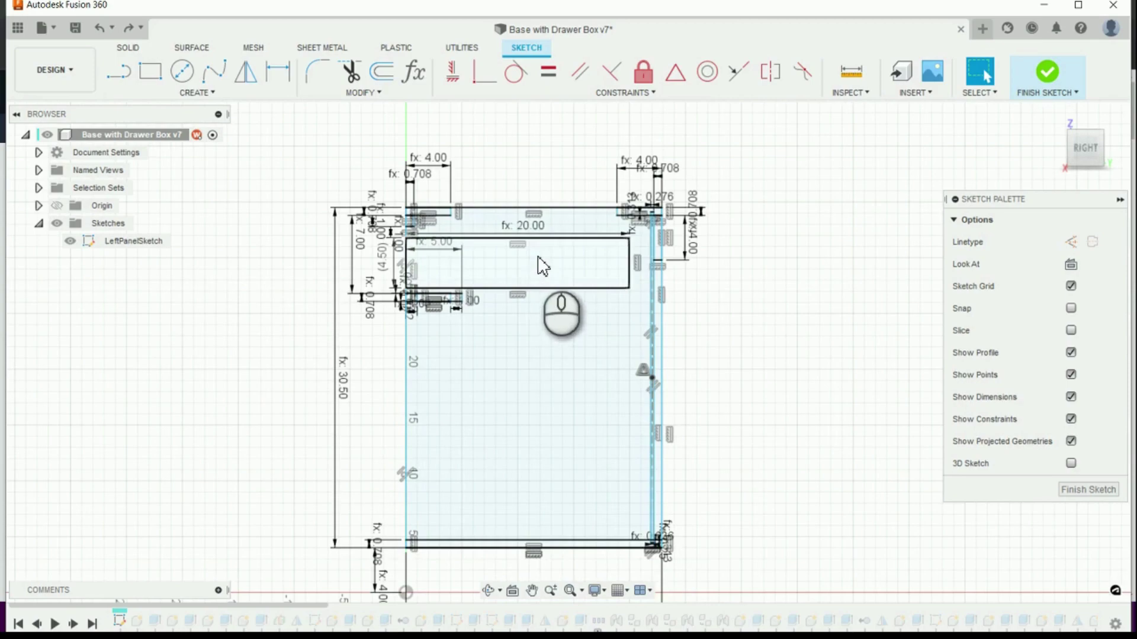
scroll(544, 267, up, 1)
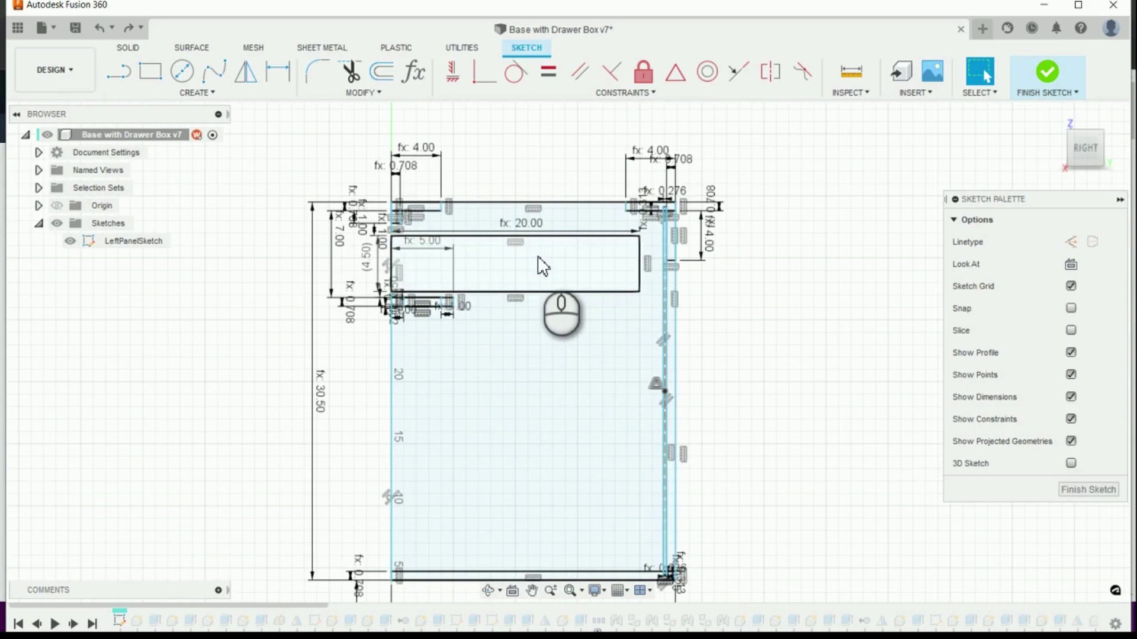
scroll(649, 251, up, 1)
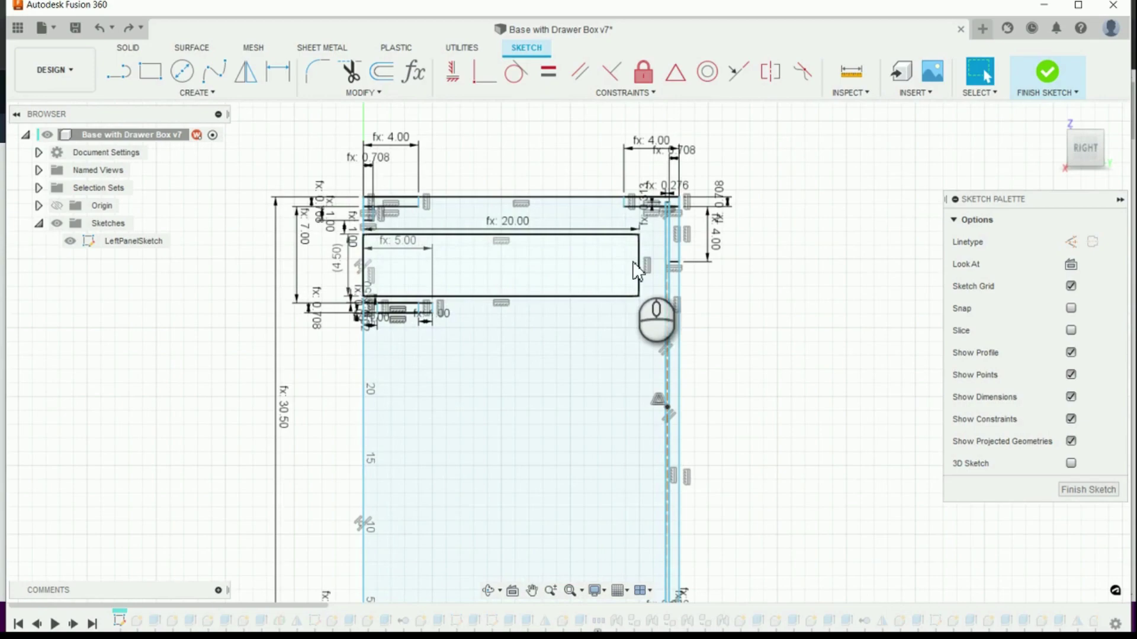
scroll(641, 264, up, 2)
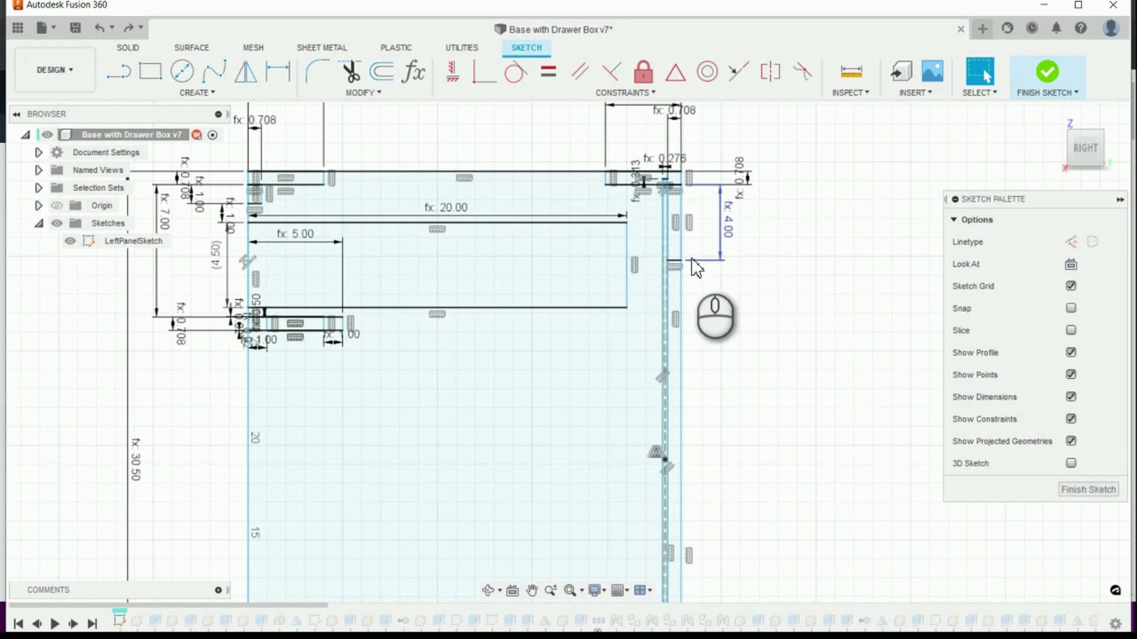
scroll(642, 251, up, 1)
scroll(642, 251, up, 1)
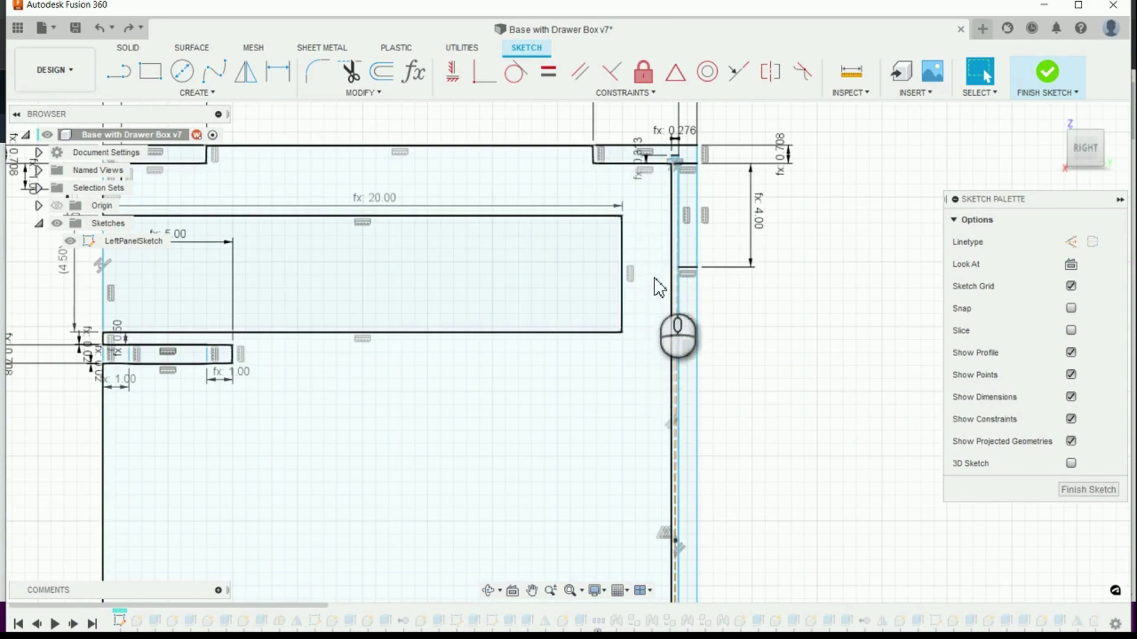
click(678, 288)
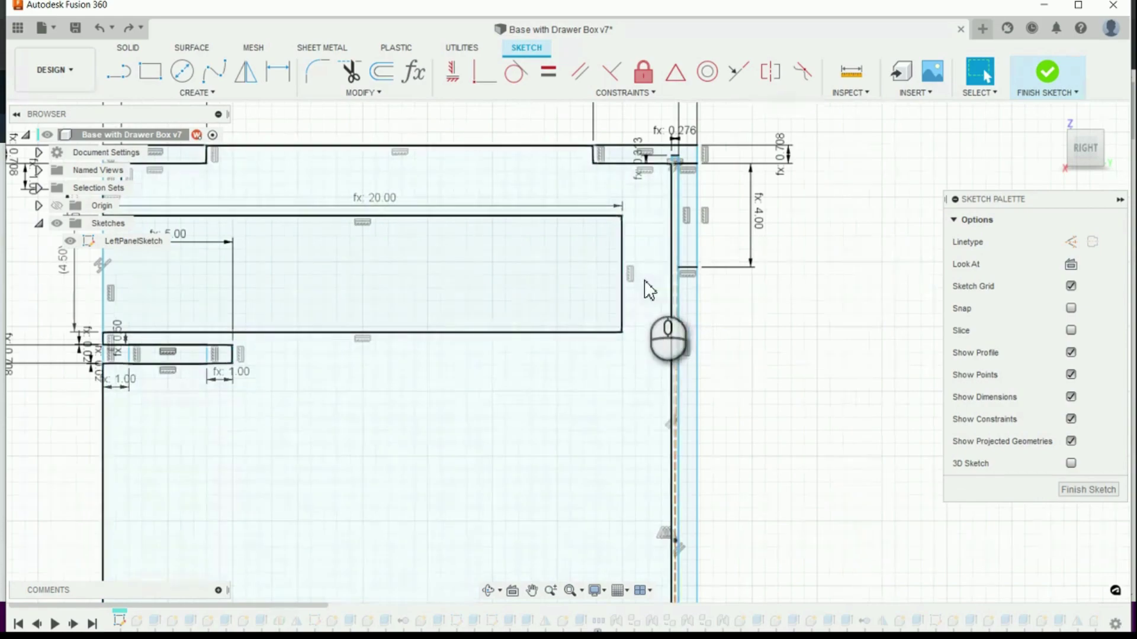
click(621, 288)
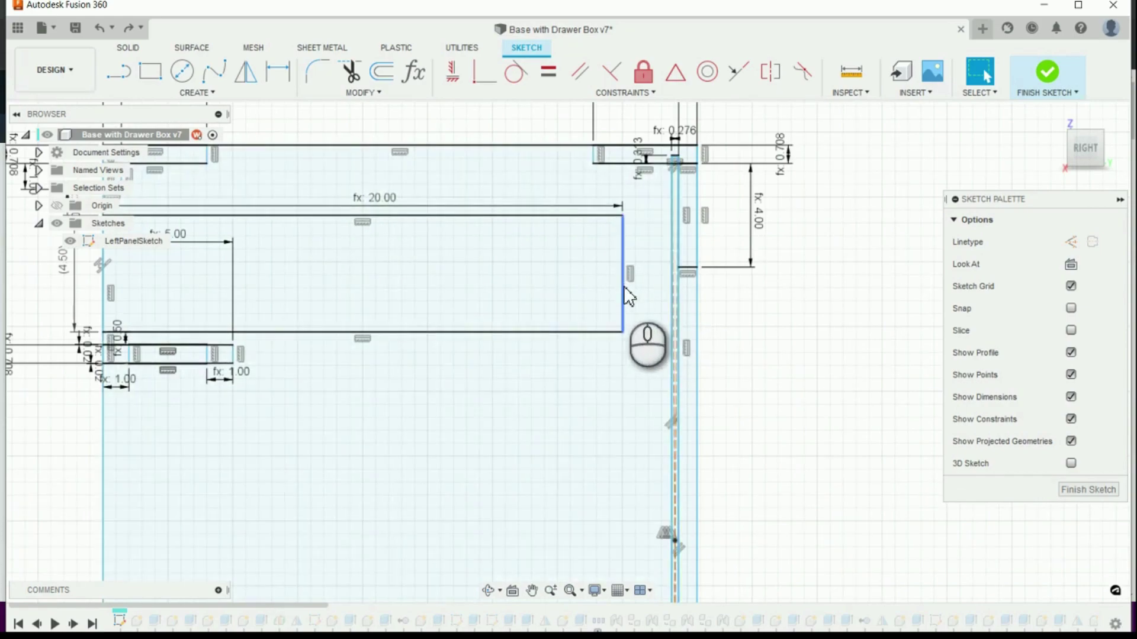
scroll(738, 288, up, 1)
scroll(742, 295, up, 2)
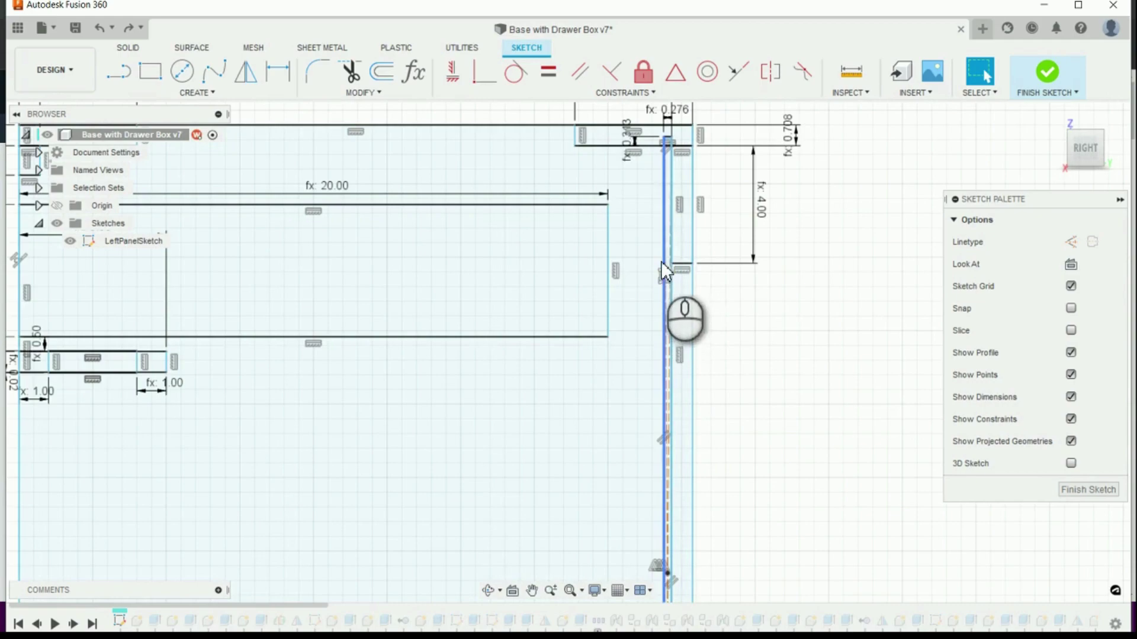
scroll(665, 261, down, 3)
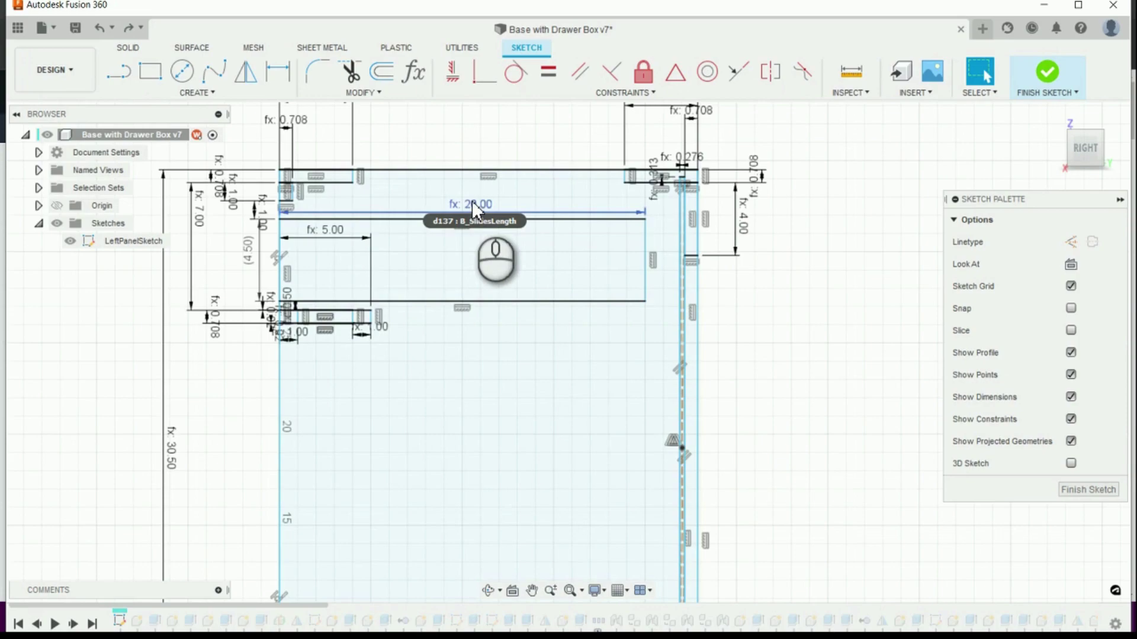
- Replace the drawer box length dimension's expression with the opening part max(B_MinDrawerBoxLength; min(B_SlidesLength
click(472, 201)
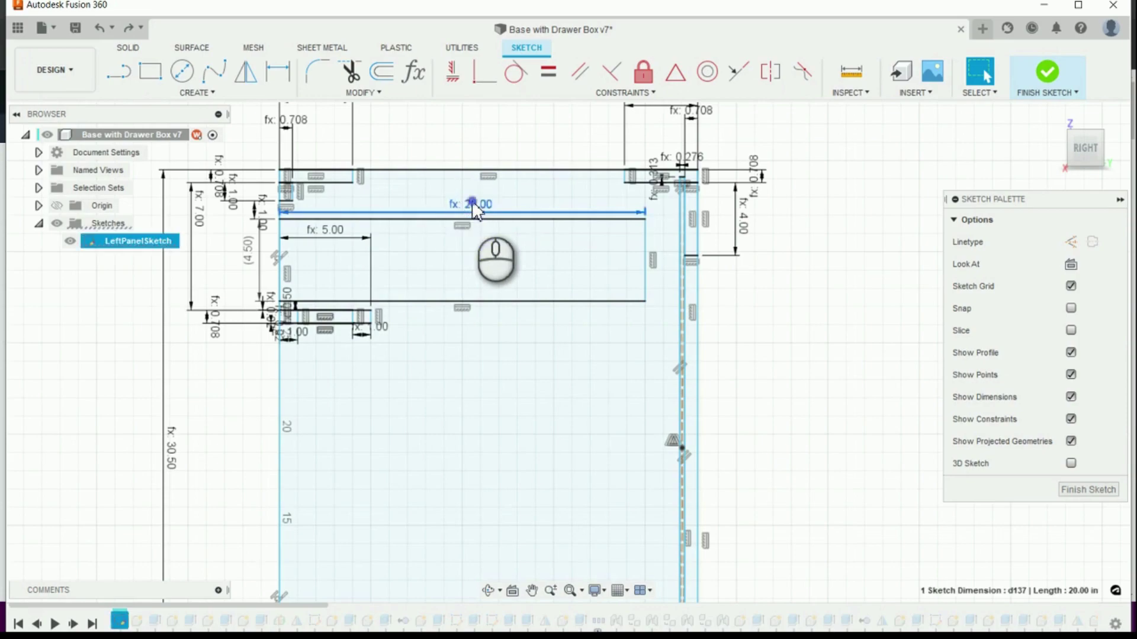
double_click(472, 202)
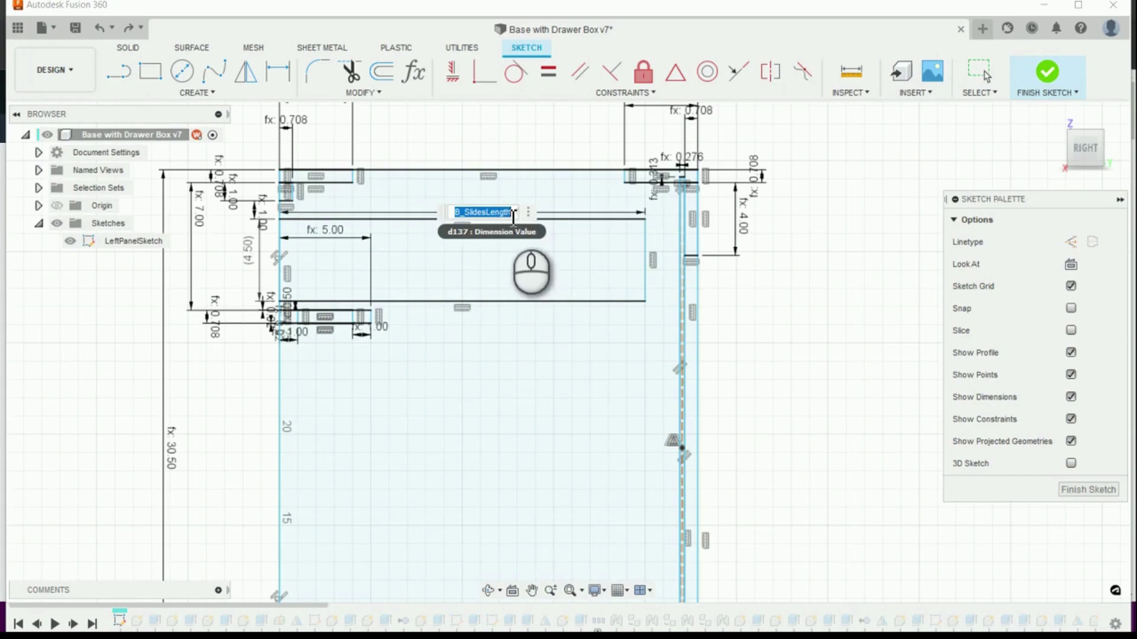
key(BackSpace)
text(maxi)
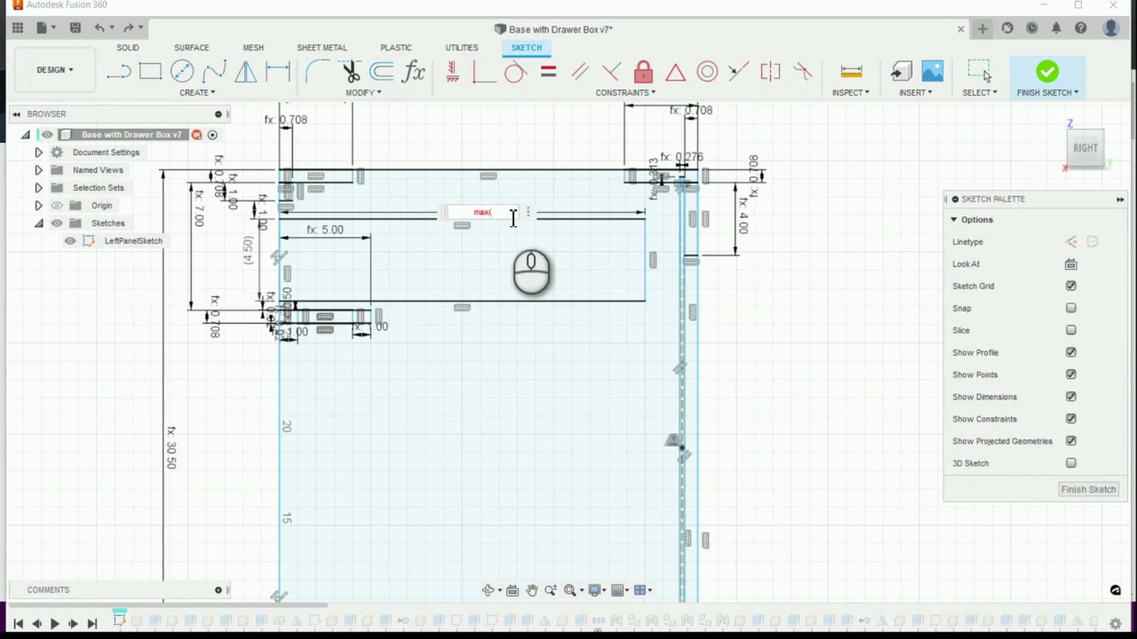
text(mi)
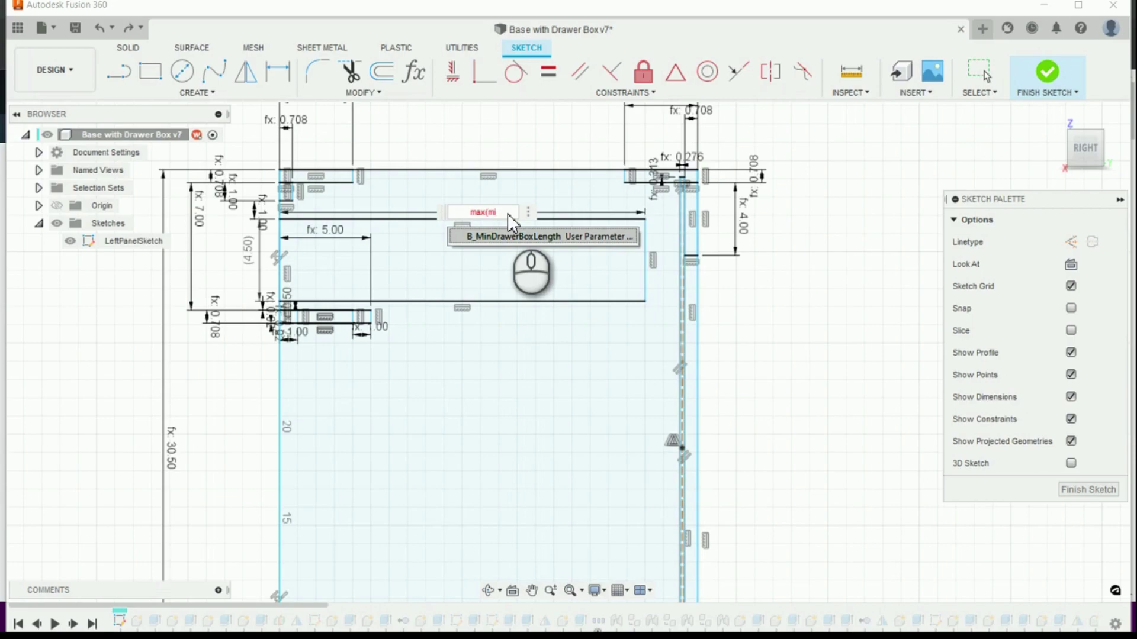
key(Tab)
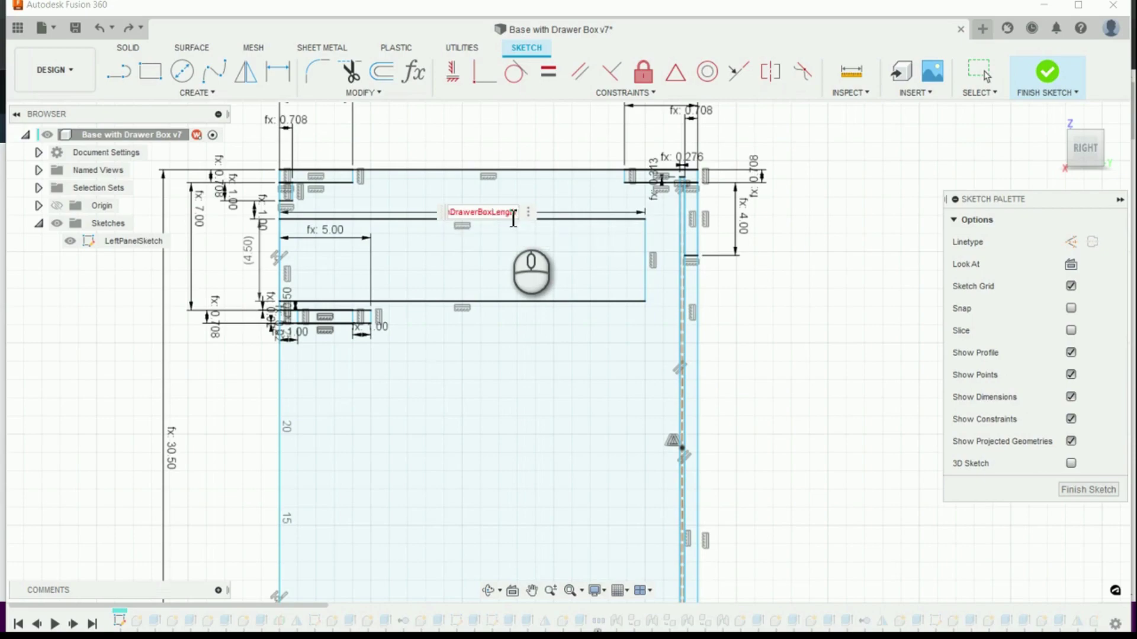
text(;)
text(b)
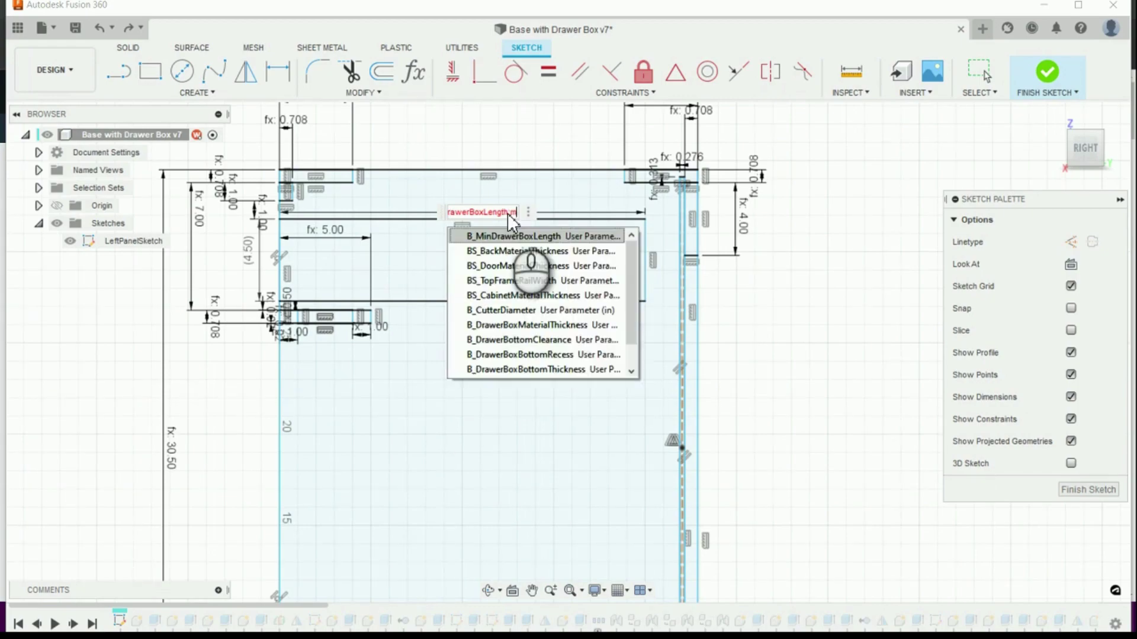
key(BackSpace)
text(mi)
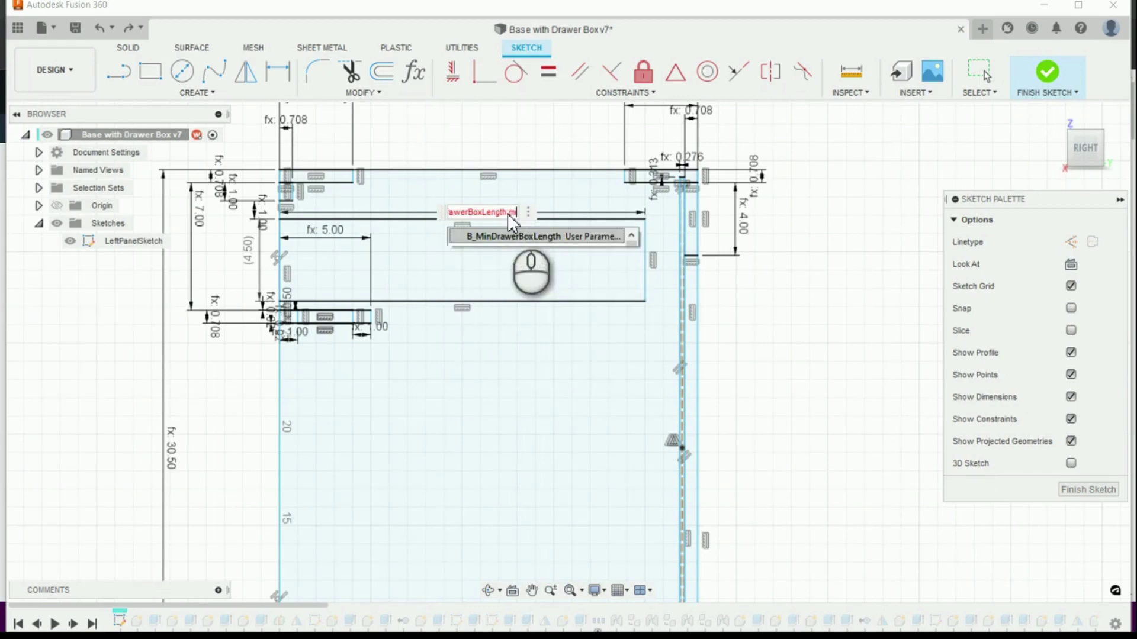
text(n()
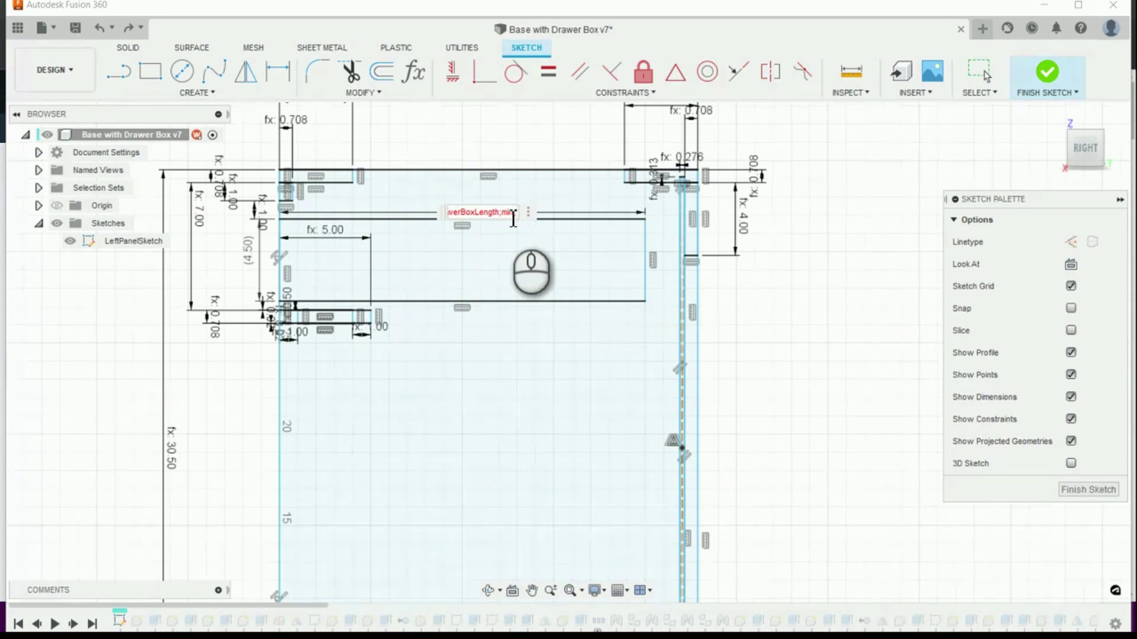
text(()
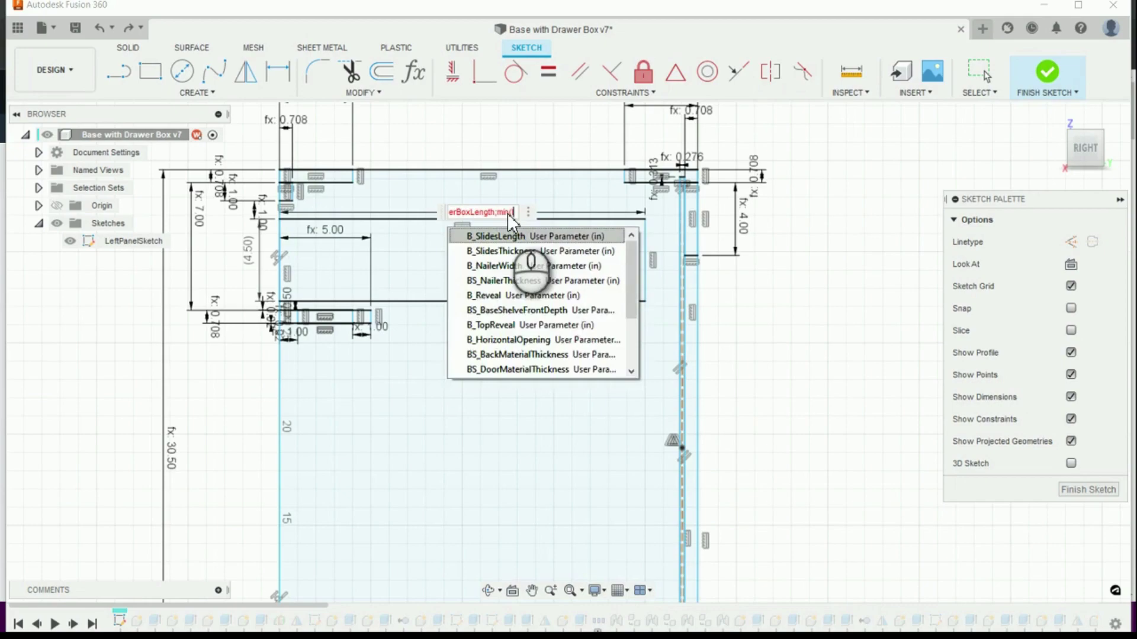
text(sli)
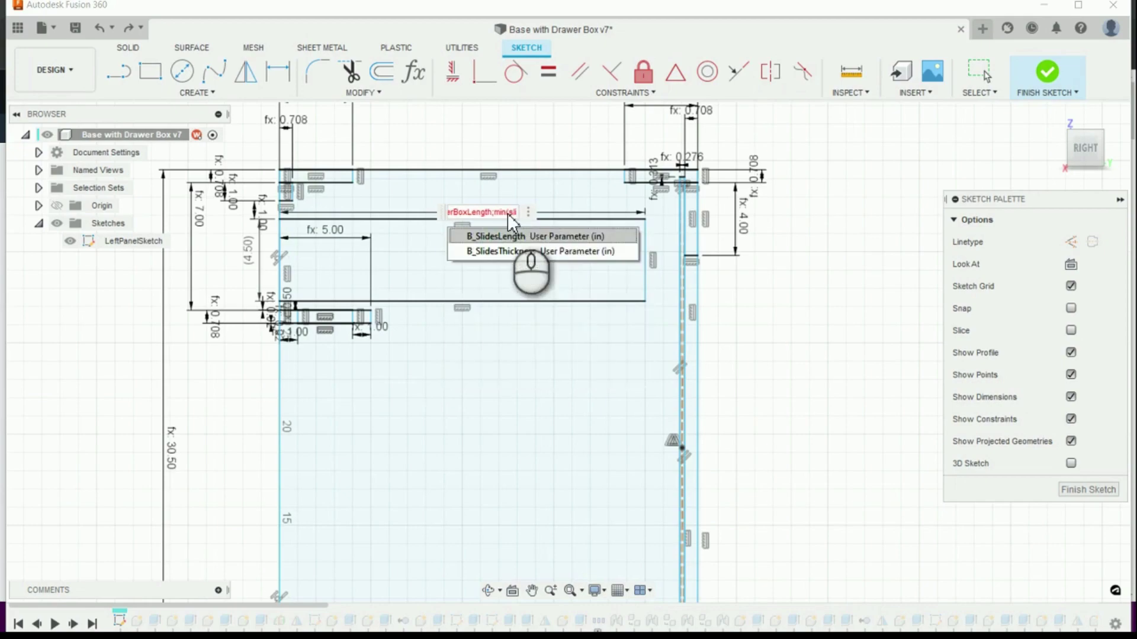
key(Return)
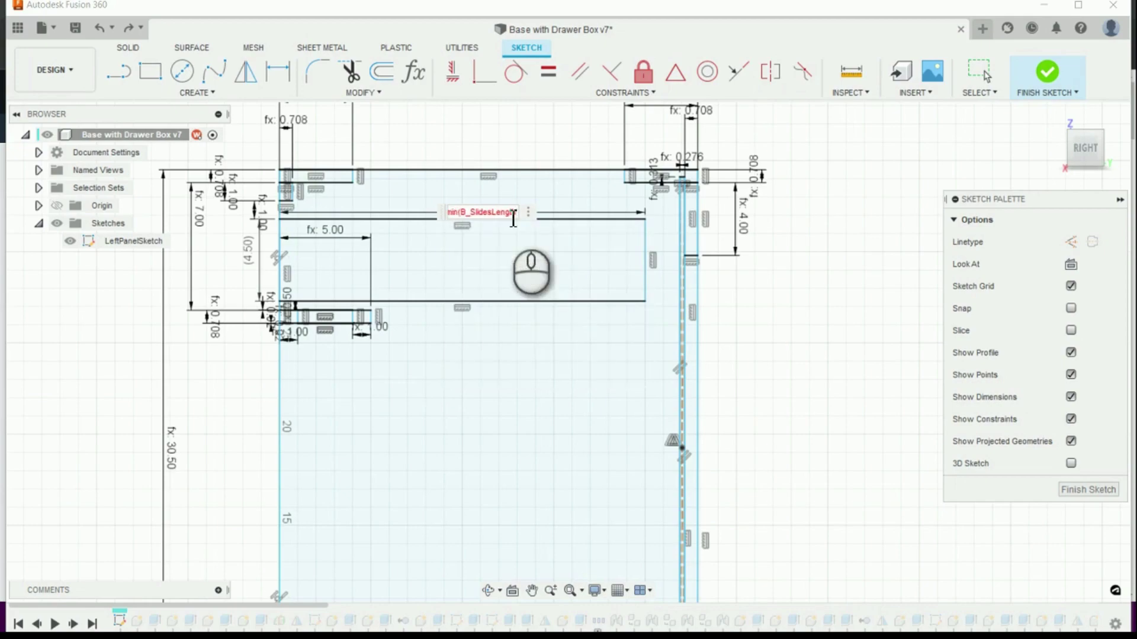
- Complete the drawer box length expression with ; floor(BS_Depth - B_NailerWidth - BS_BackMaterialThickness - 0.5 in))) and apply it to the dimension
text(;)
text(f)
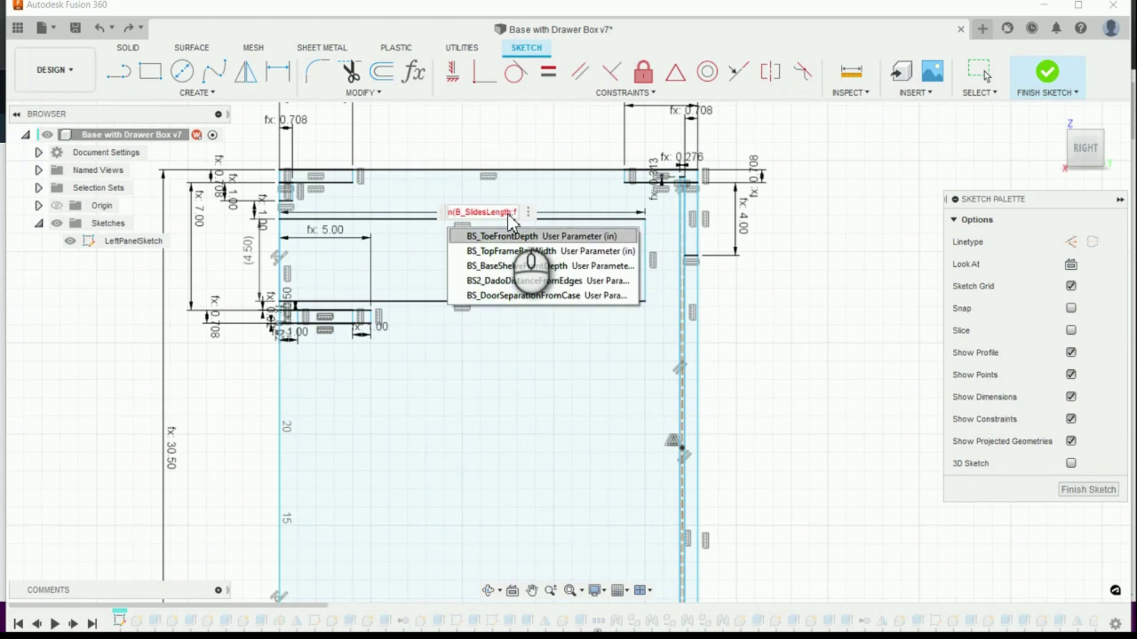
text(loo)
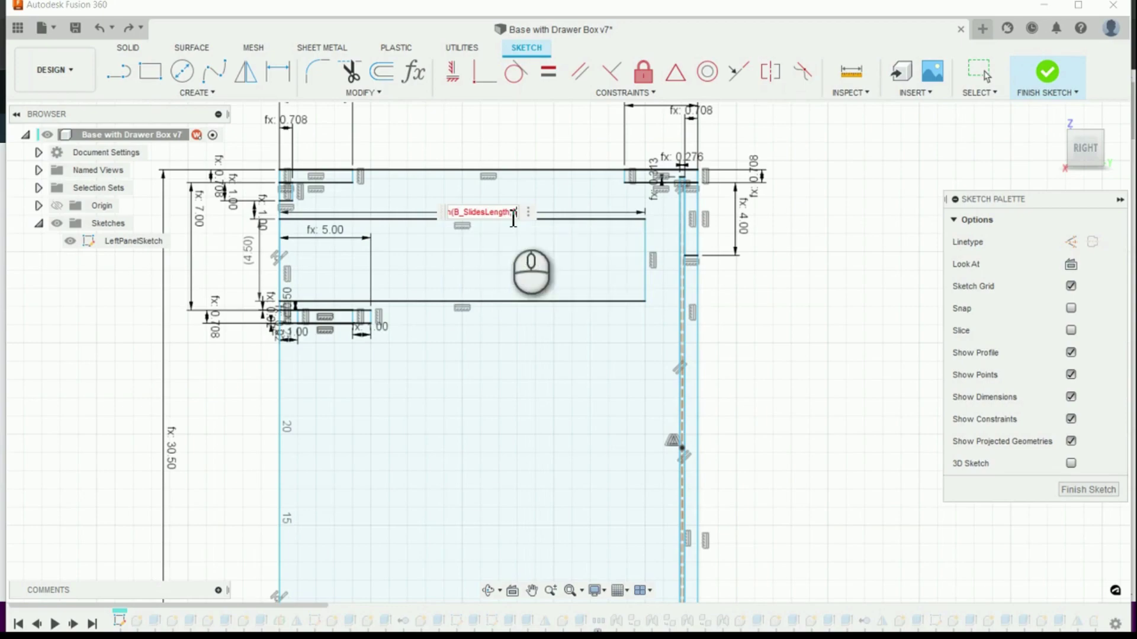
text(r)
text((BS_Depth)
key(Return)
text(-nail)
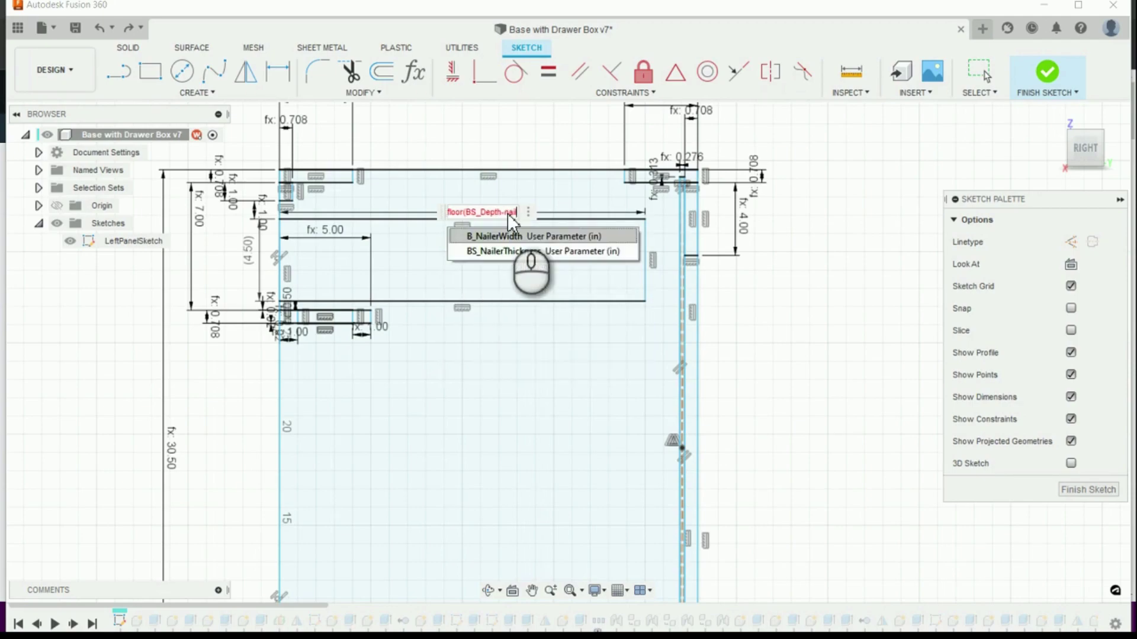
key(Return)
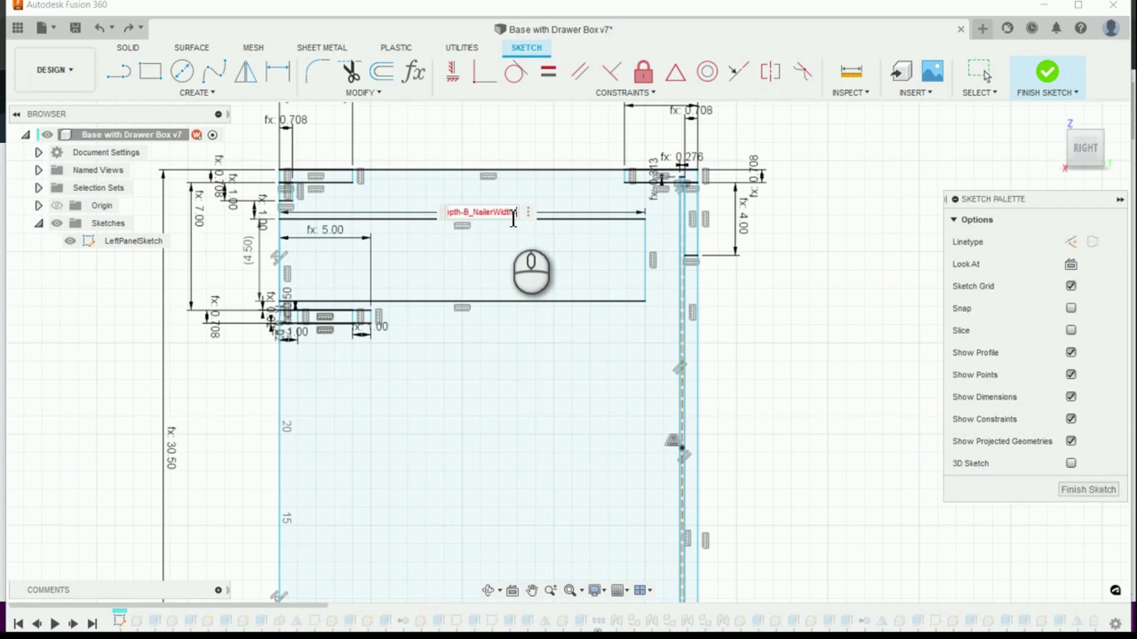
text(-bac)
key(Return)
text())
text(/)
text(-)
text(.5)
text())))
key(Return)
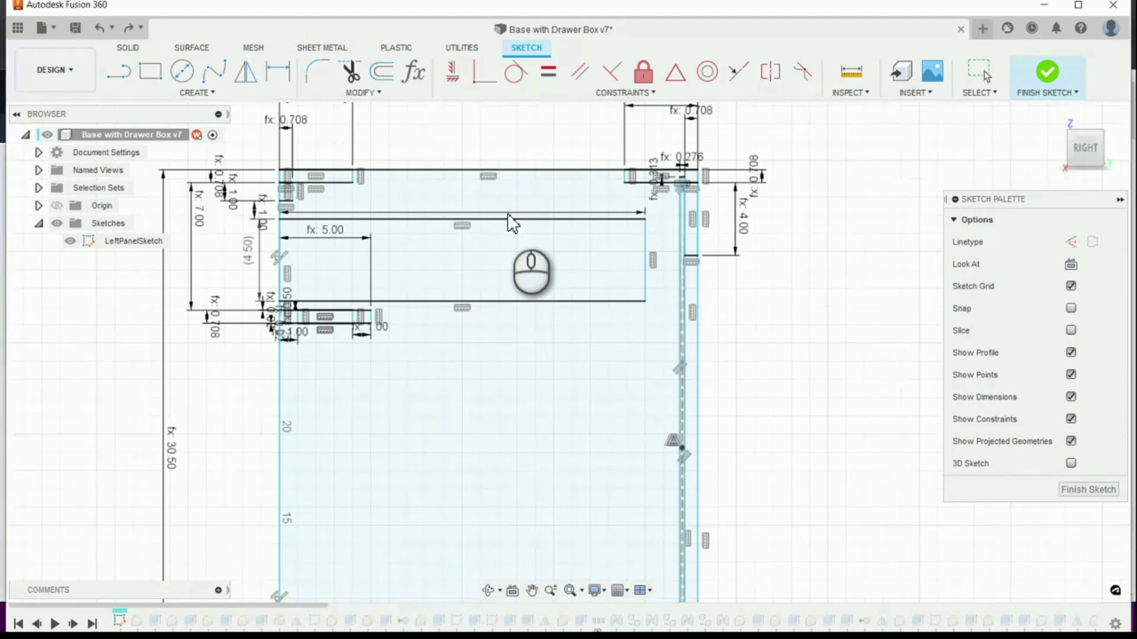
key(Escape)
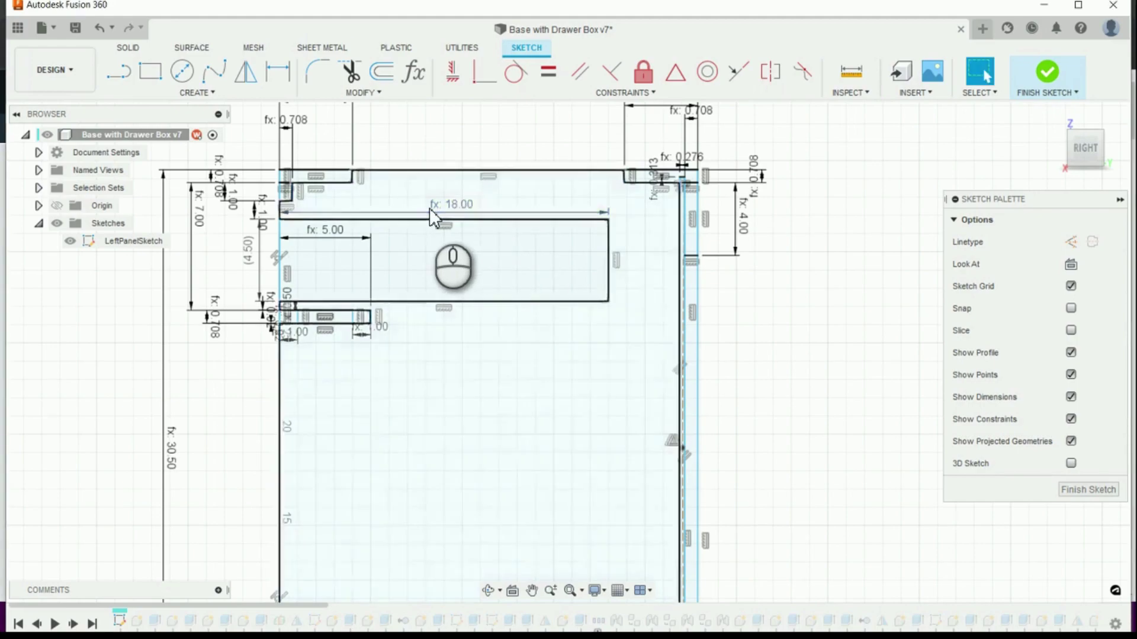
- Check the B_SlidesLength user parameter's value in the parameters table and close the table without changes
mouse_move(459, 211)
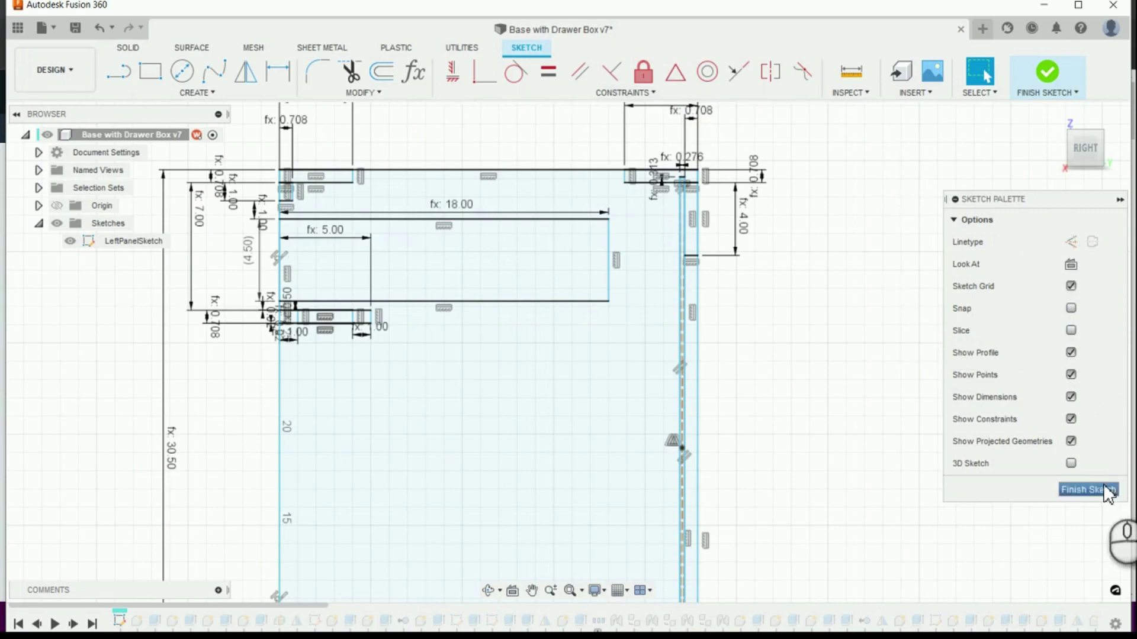
scroll(913, 325, down, 5)
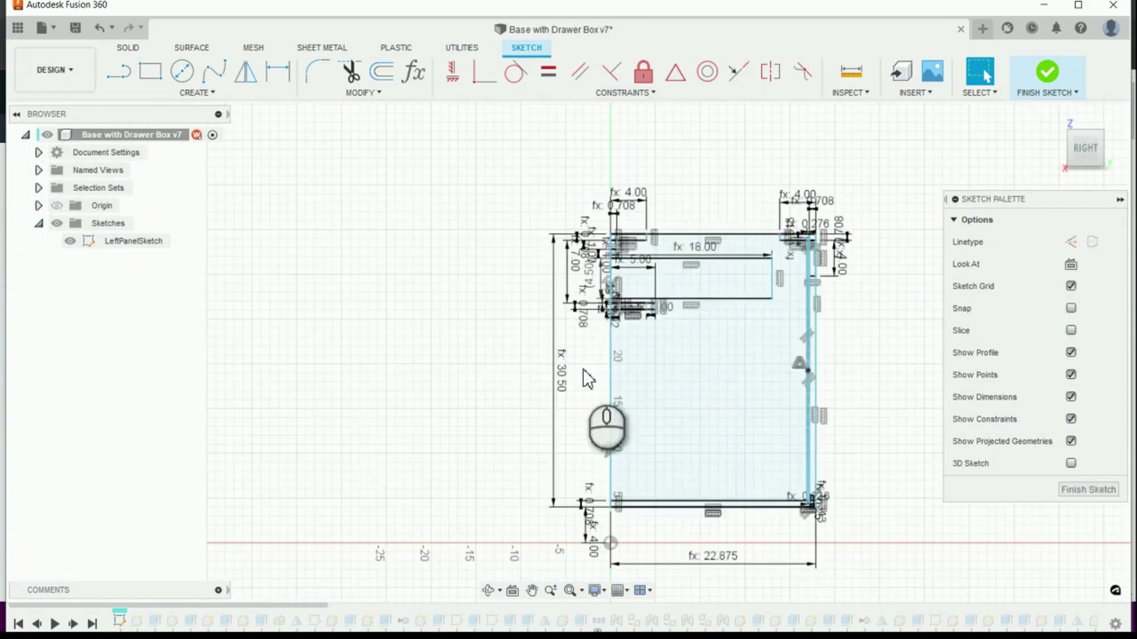
scroll(454, 356, down, 1)
scroll(454, 355, up, 1)
scroll(453, 355, down, 1)
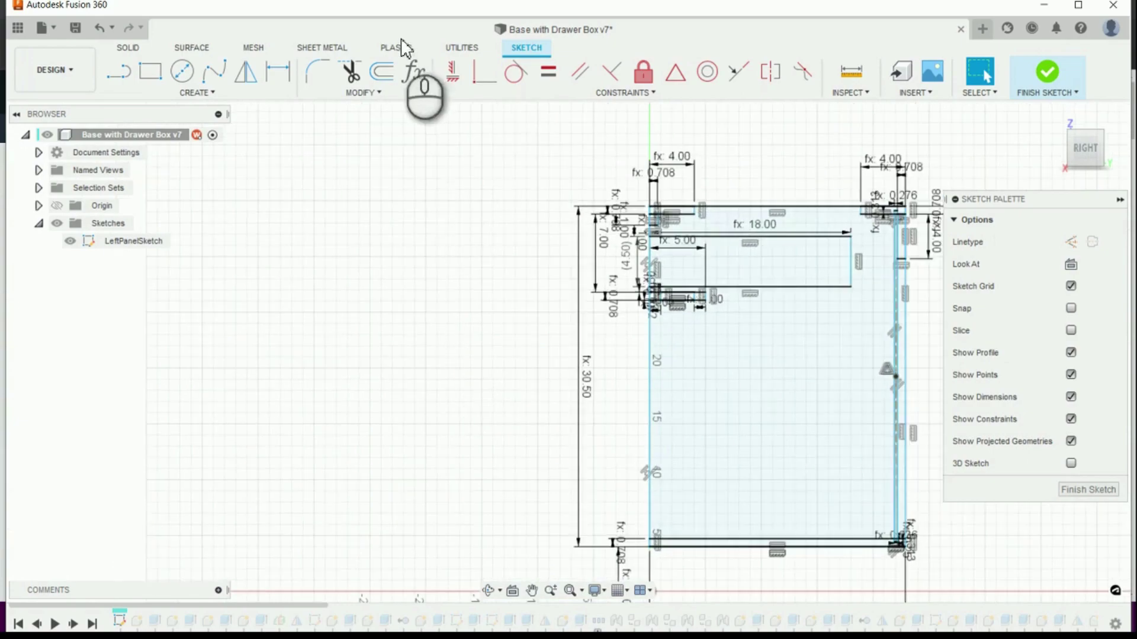
click(413, 70)
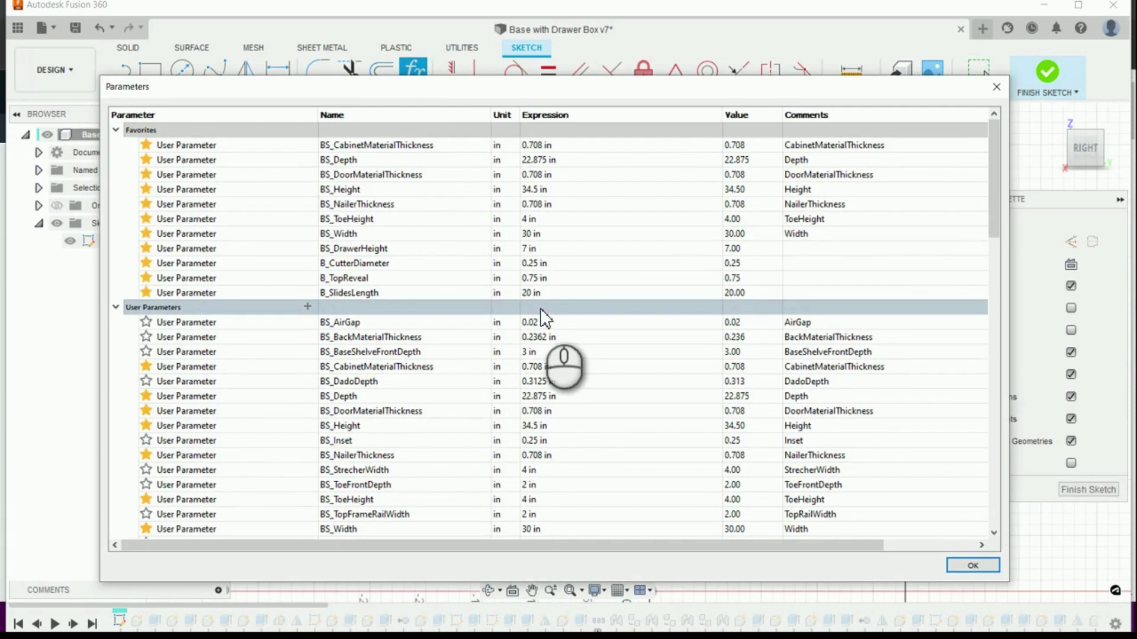
drag(576, 90, 542, 73)
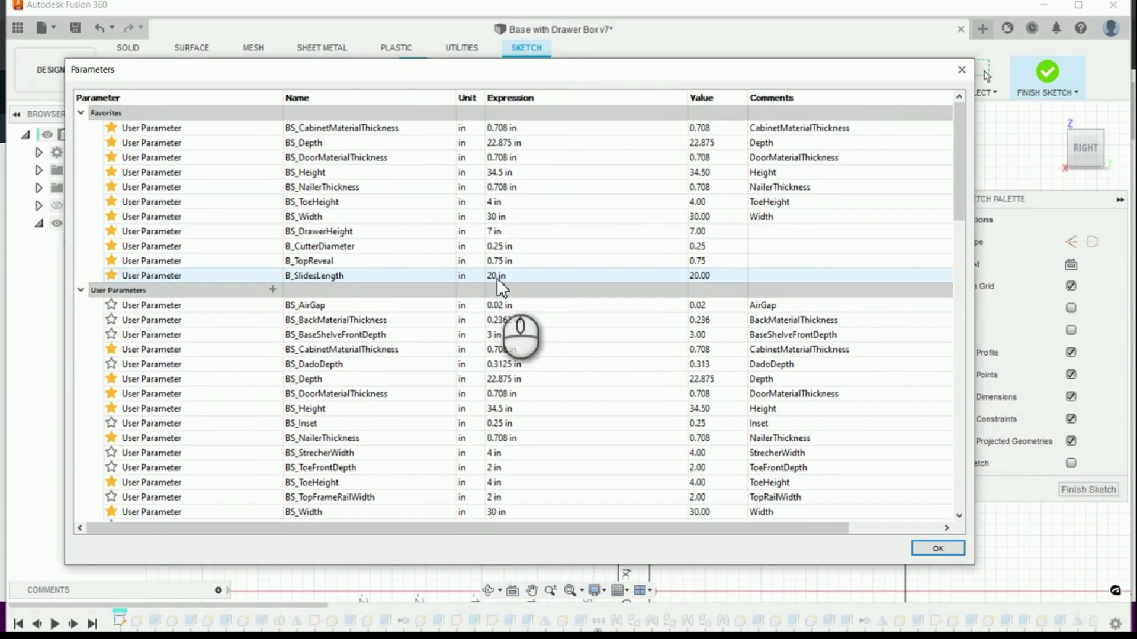
click(931, 550)
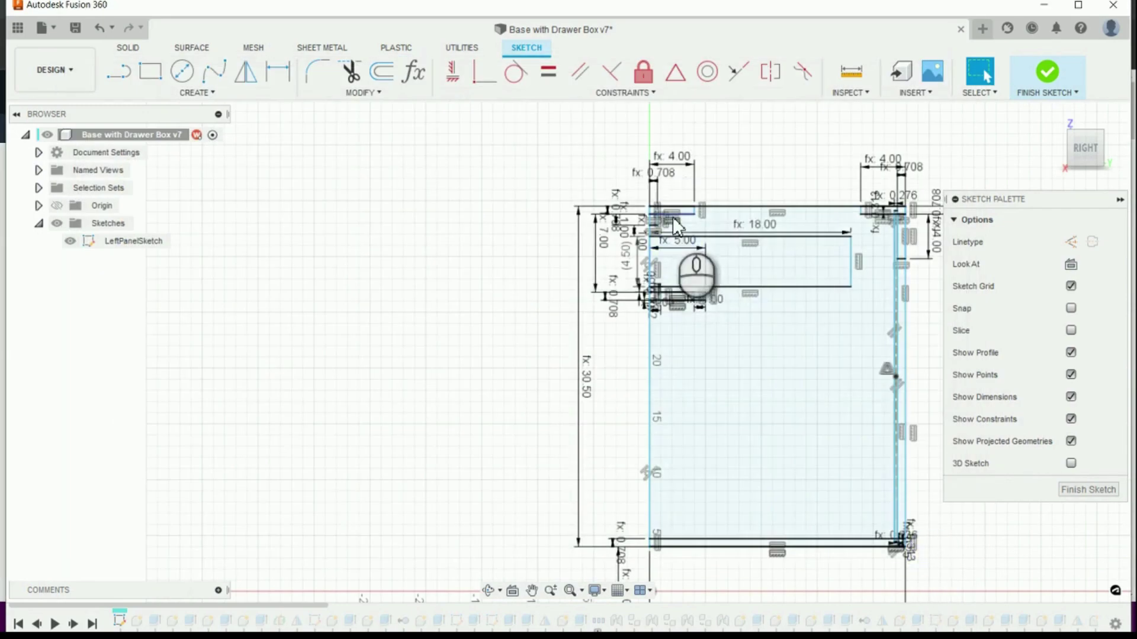
- Replace B_NailerWidth with BS_NailerThickness in the drawer box length dimension's expression and apply the change
scroll(799, 275, up, 2)
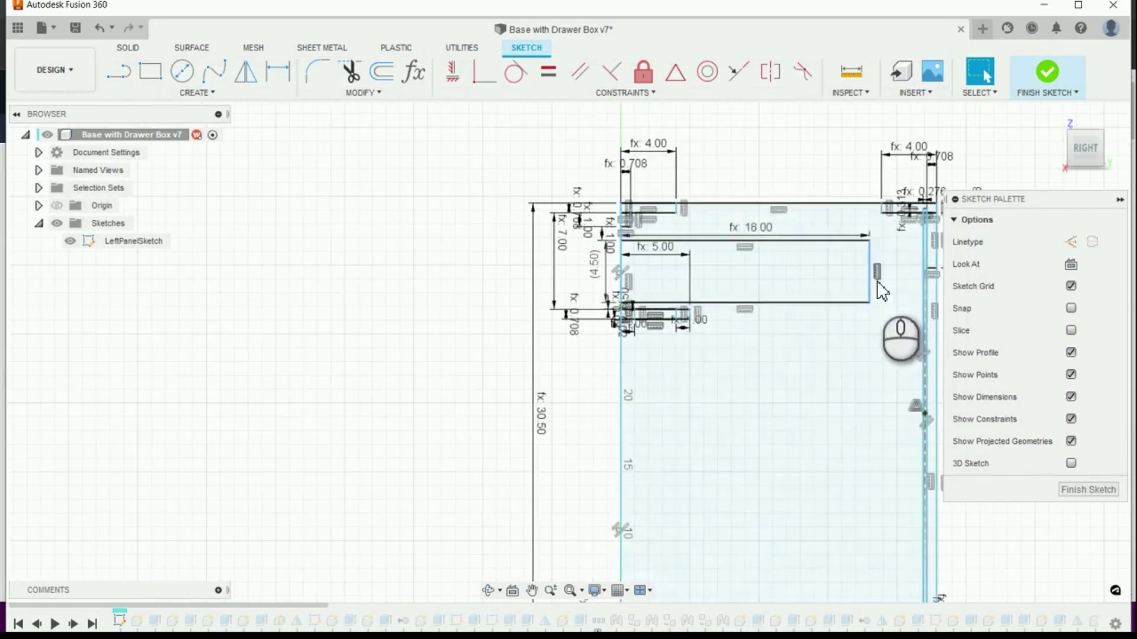
double_click(768, 236)
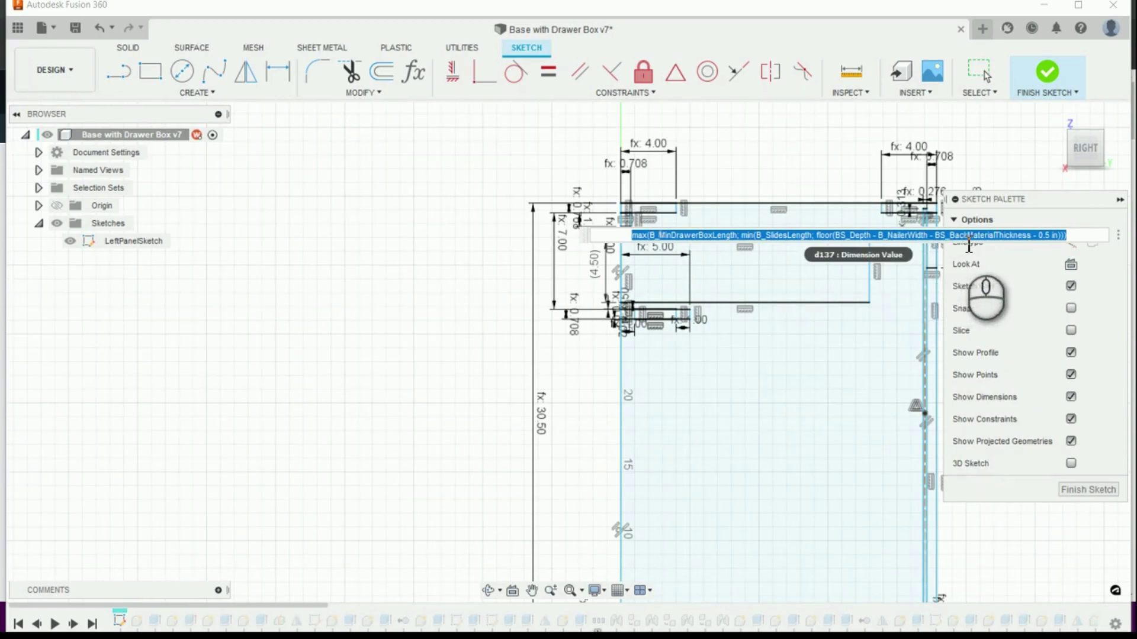
click(934, 235)
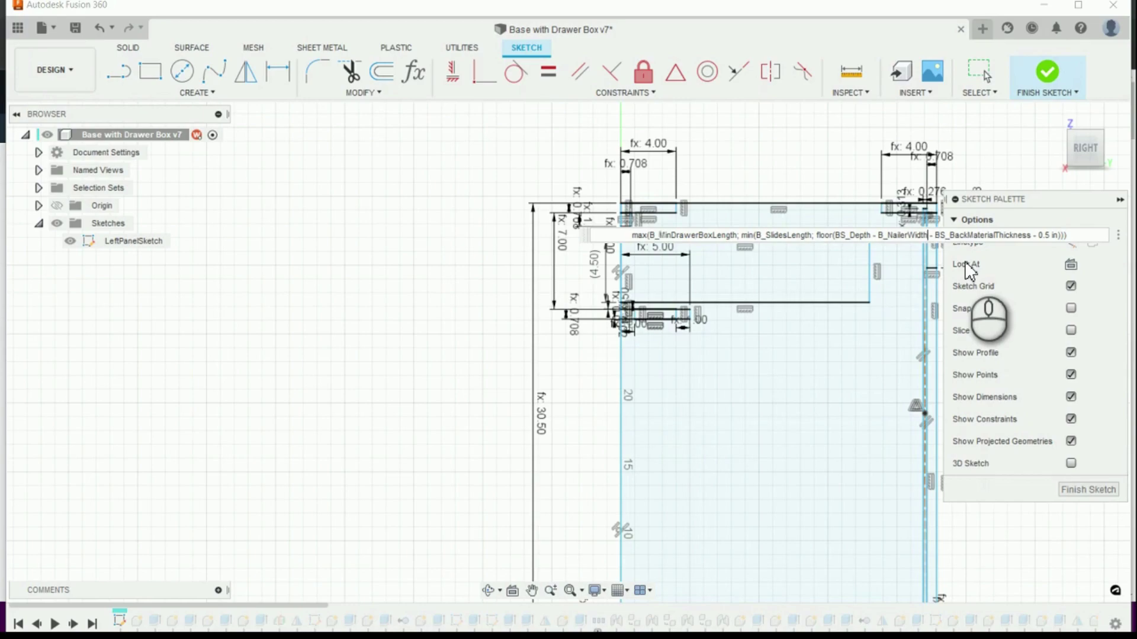
key(BackSpace)
key(BackSpace)
key(BackSpace)
key(BackSpace)
key(BackSpace)
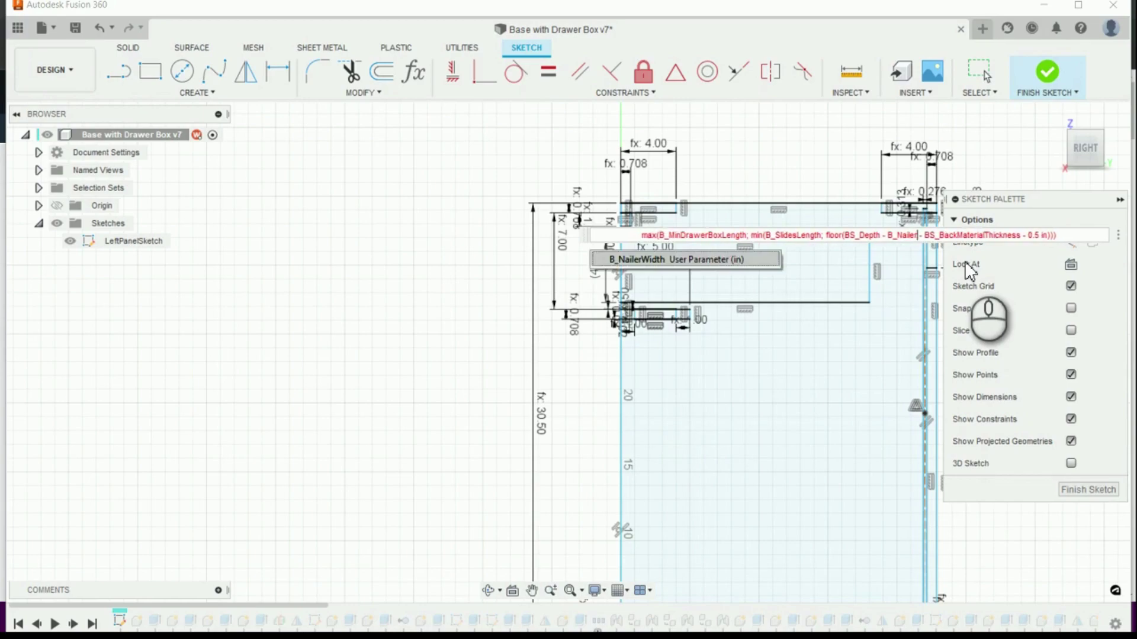
text(Th)
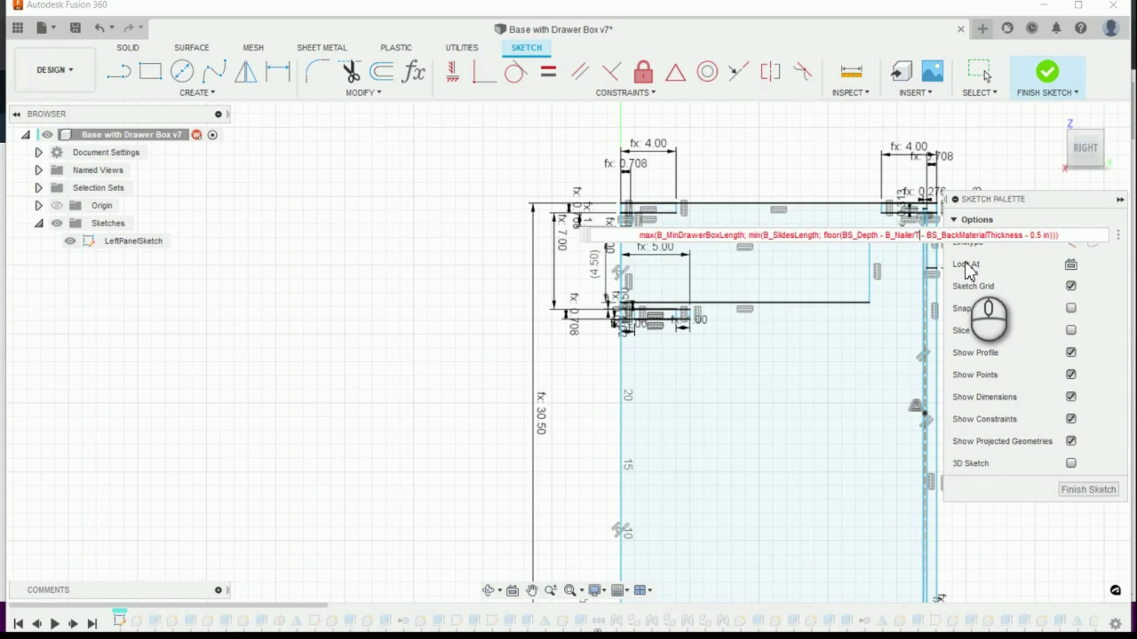
key(BackSpace)
key(BackSpace)
key(BackSpace)
key(BackSpace)
key(BackSpace)
key(BackSpace)
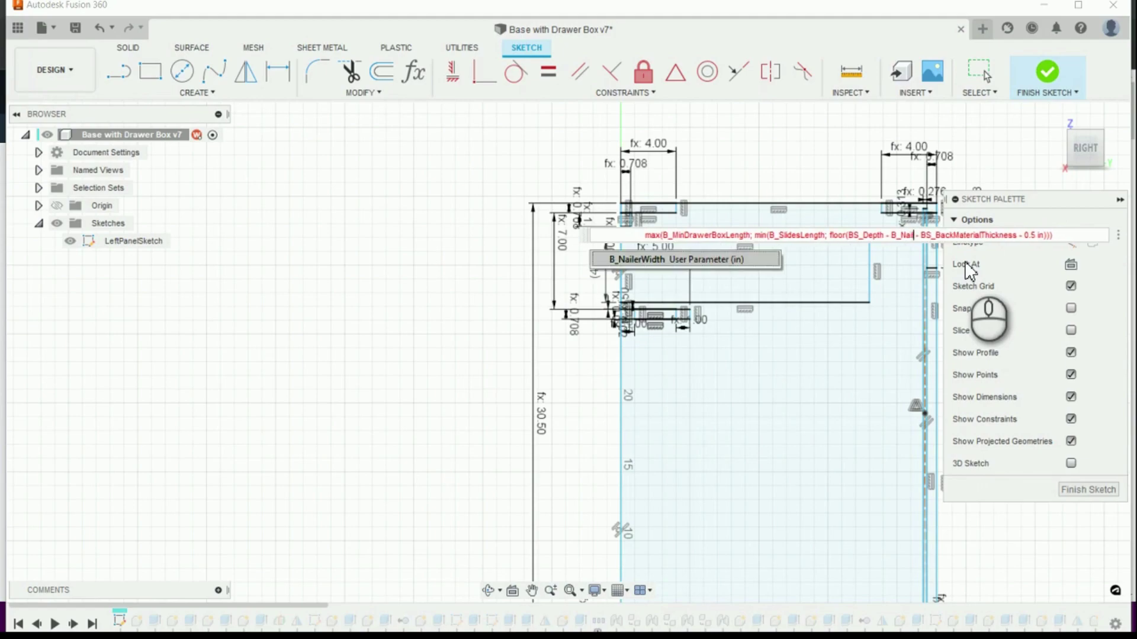
key(BackSpace)
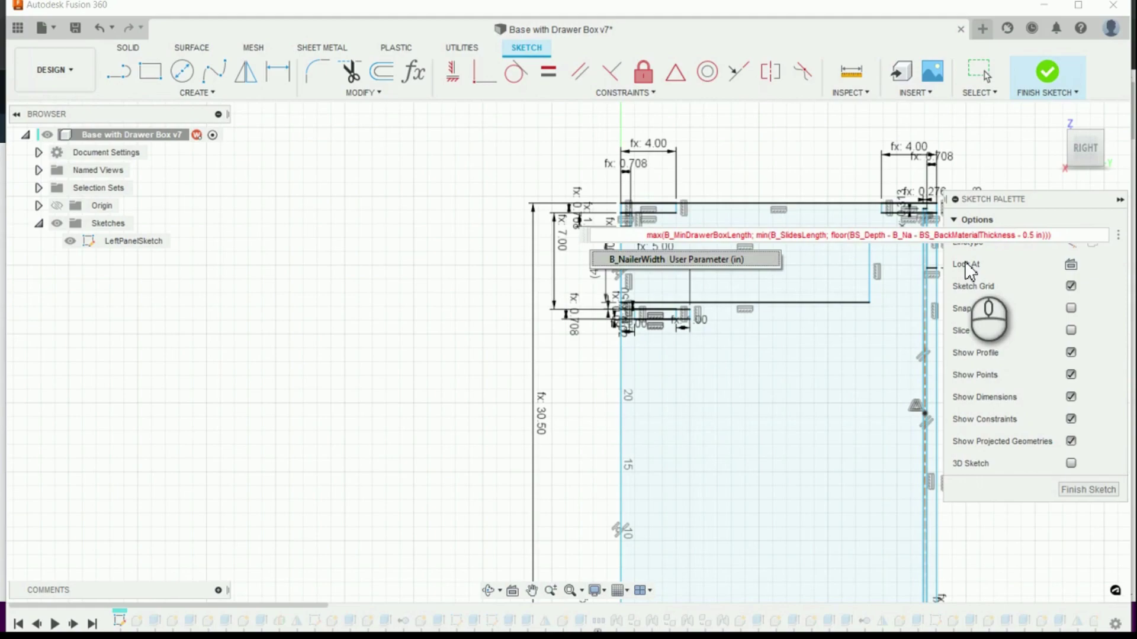
key(BackSpace)
key(BackSpace)
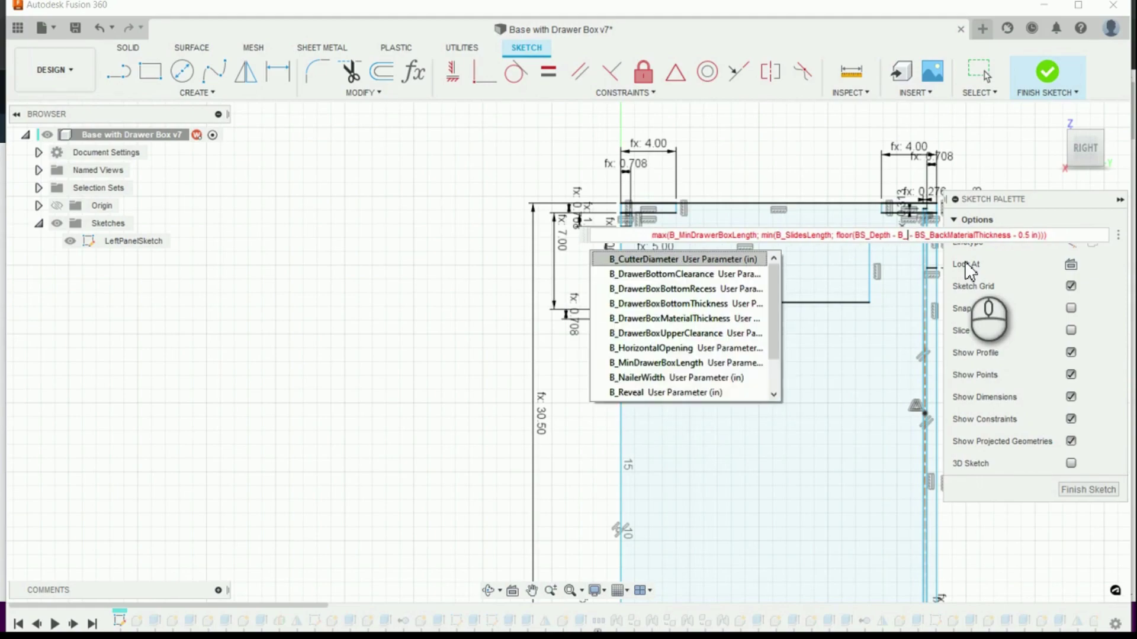
key(BackSpace)
key(BackSpace)
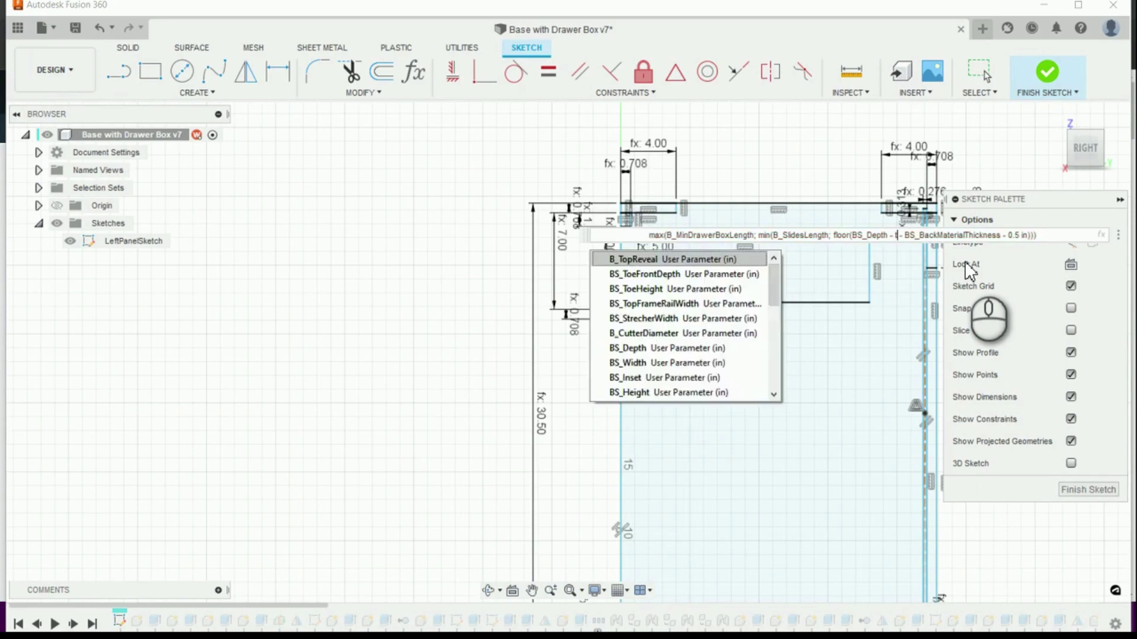
text(thick)
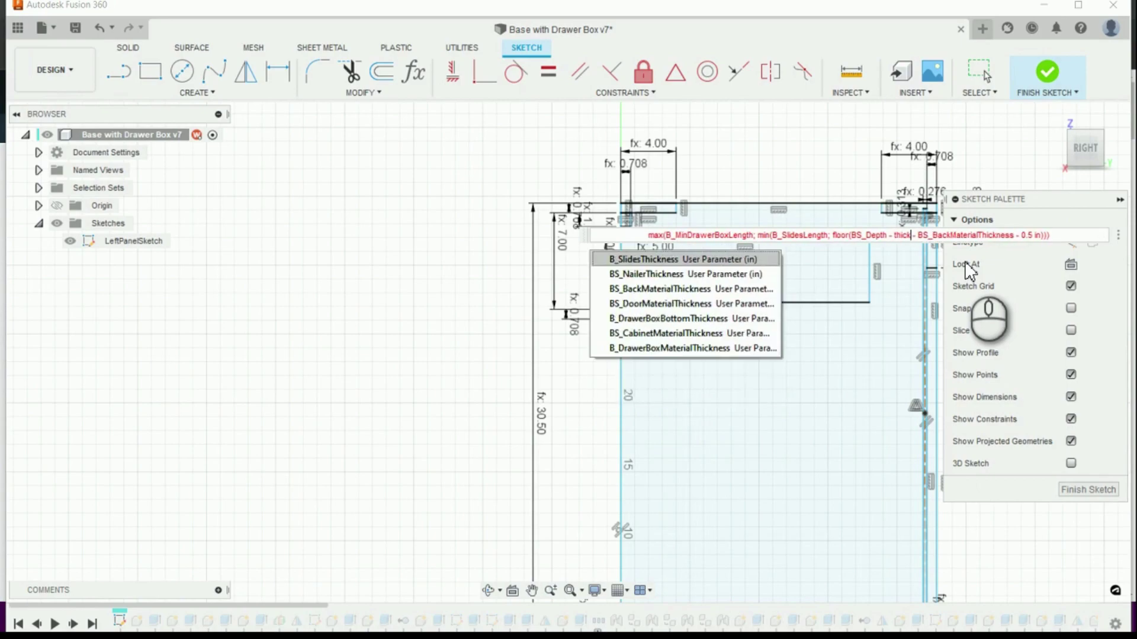
key(Down)
key(Return)
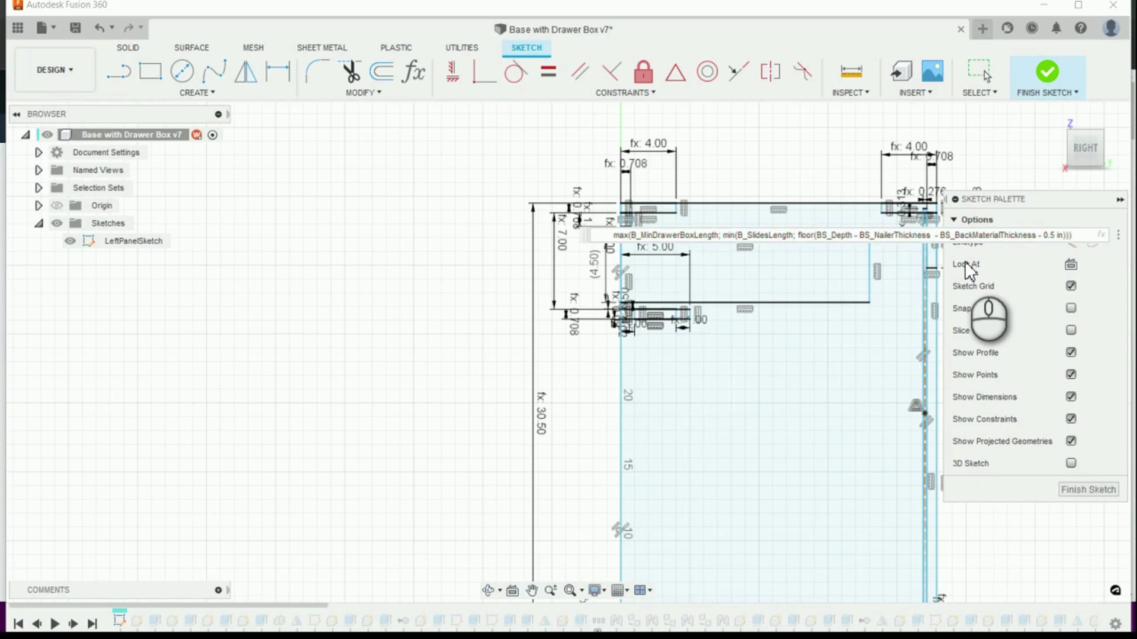
key(Return)
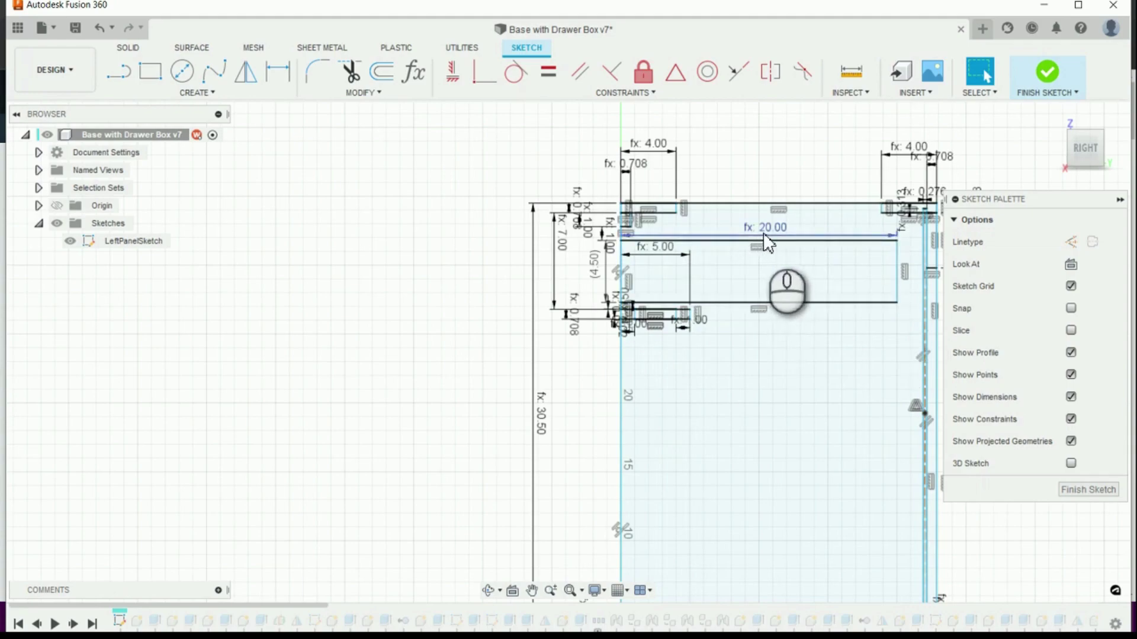
- Open the parameters table, narrow it to expose the sketch, and set B_SlidesLength to 28 in
click(419, 73)
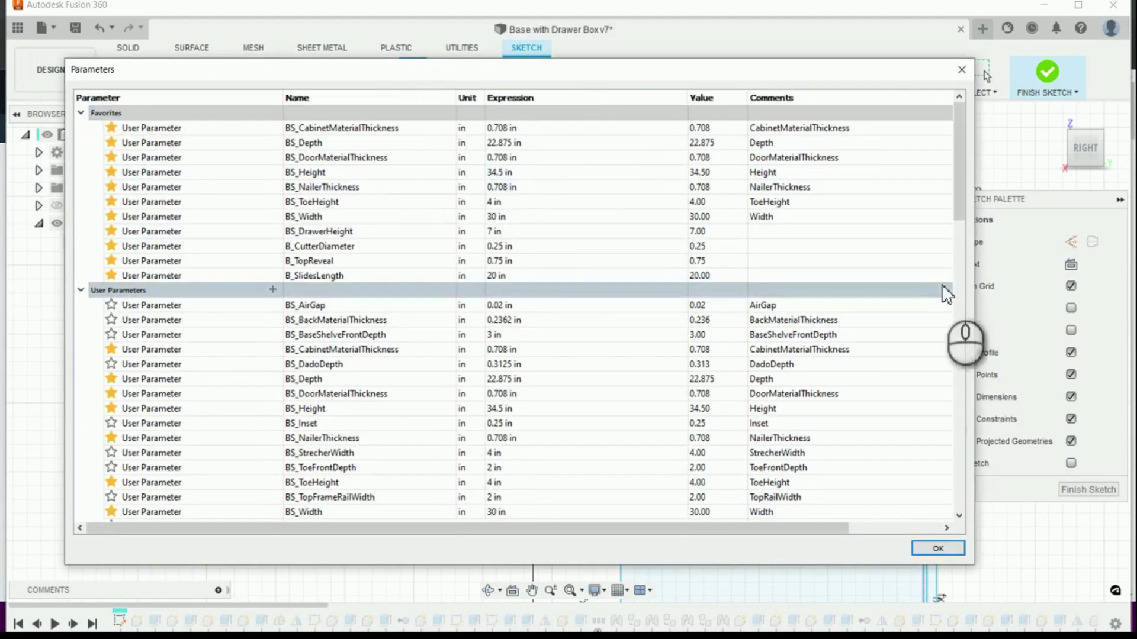
mouse_move(974, 559)
mouse_down()
mouse_move(598, 510)
mouse_move(555, 487)
mouse_up()
drag(1051, 194, 1065, 193)
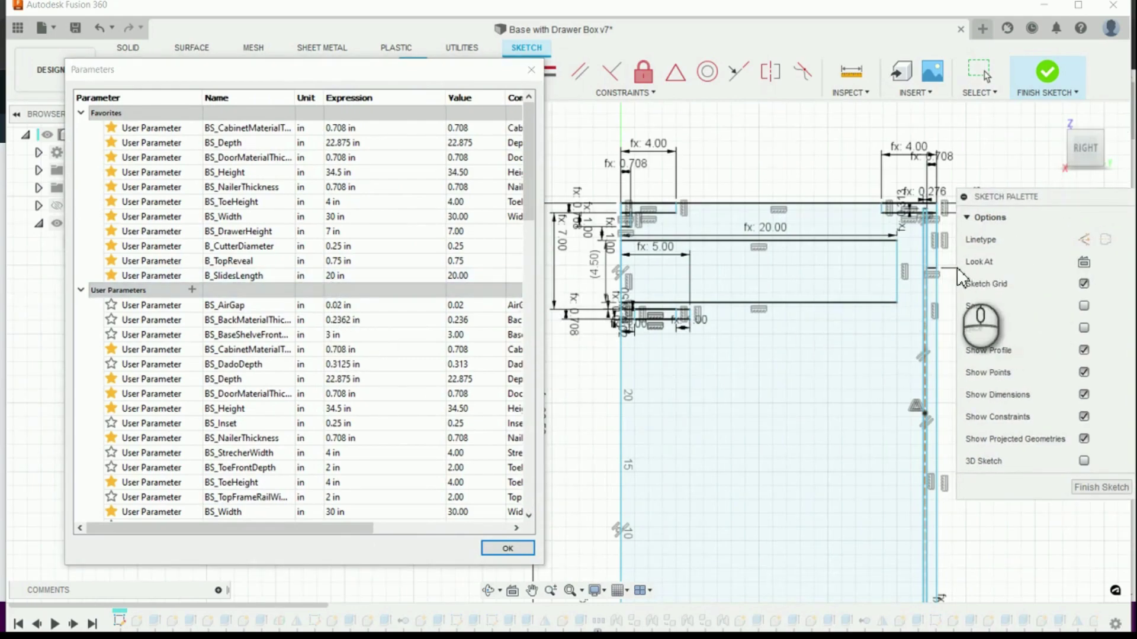
double_click(379, 276)
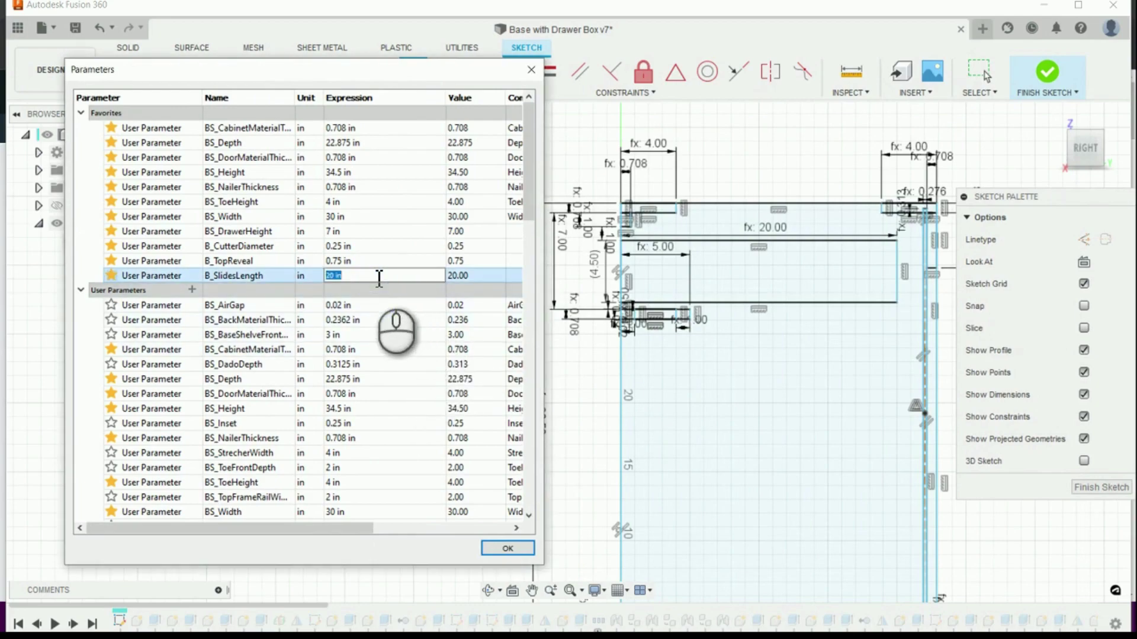
text(28)
key(Return)
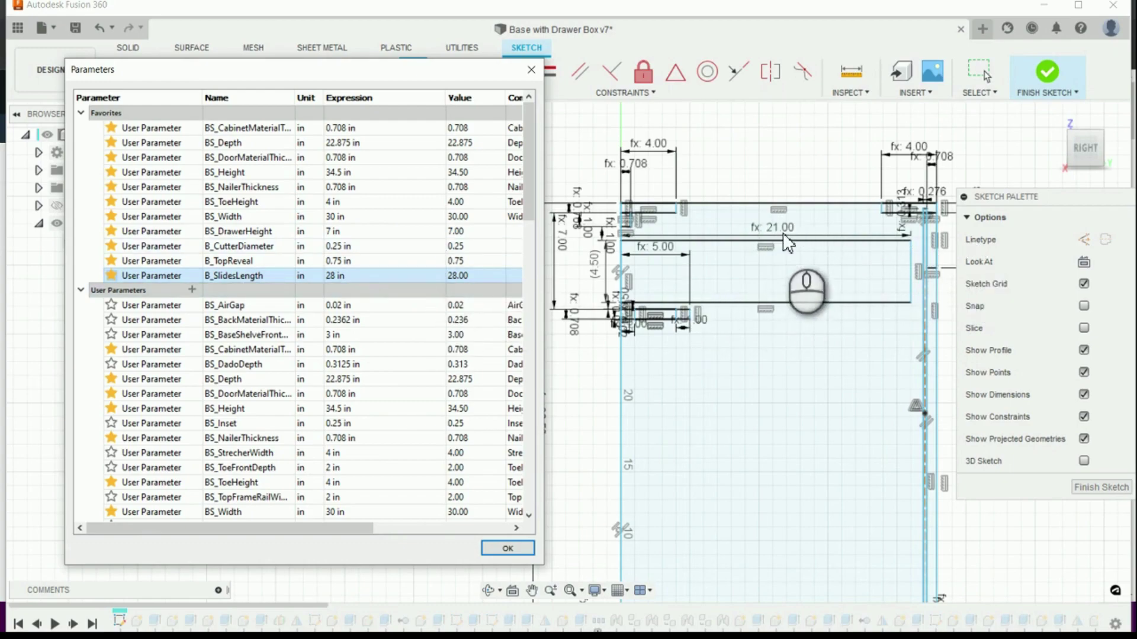
- Set the B_SlidesLength user parameter to 8 in to test the drawer box's minimum length
double_click(342, 277)
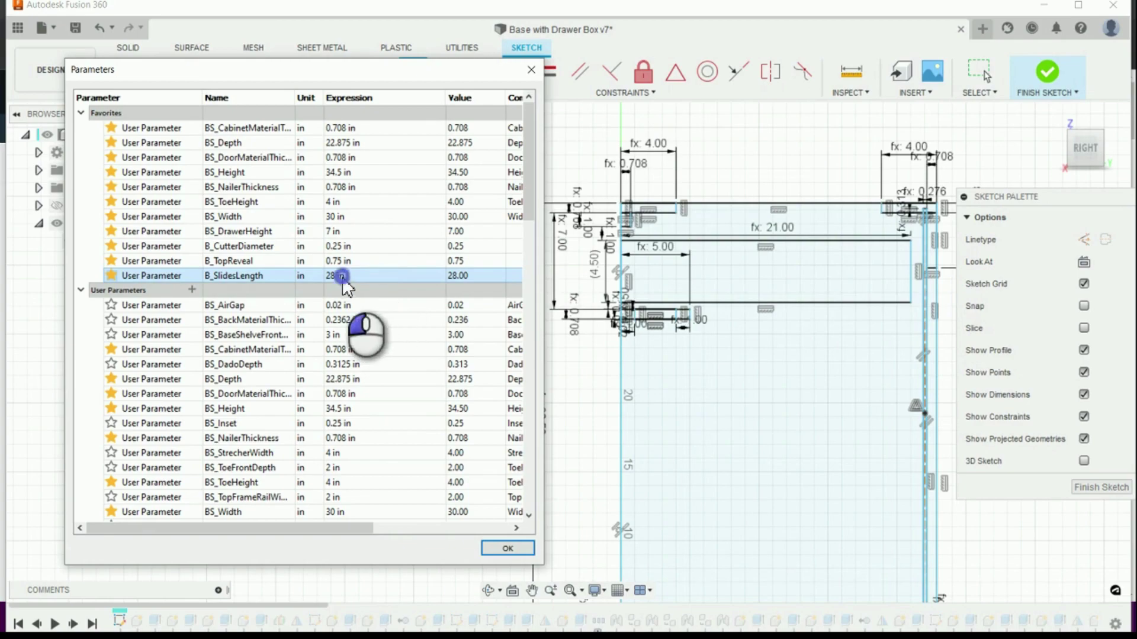
click(342, 277)
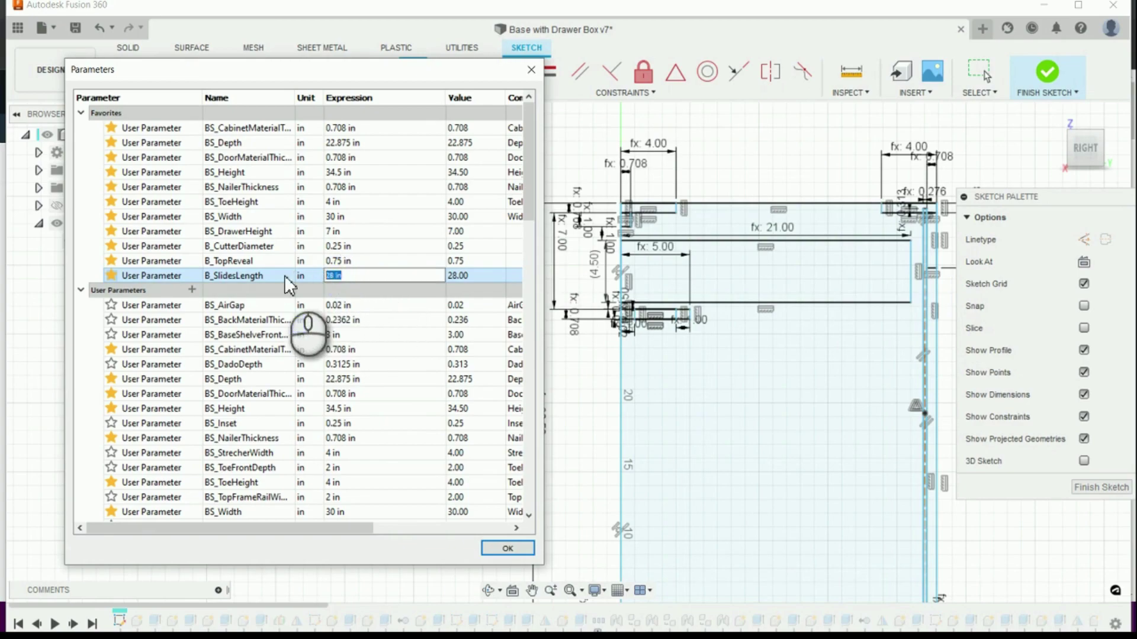
text(8)
key(Return)
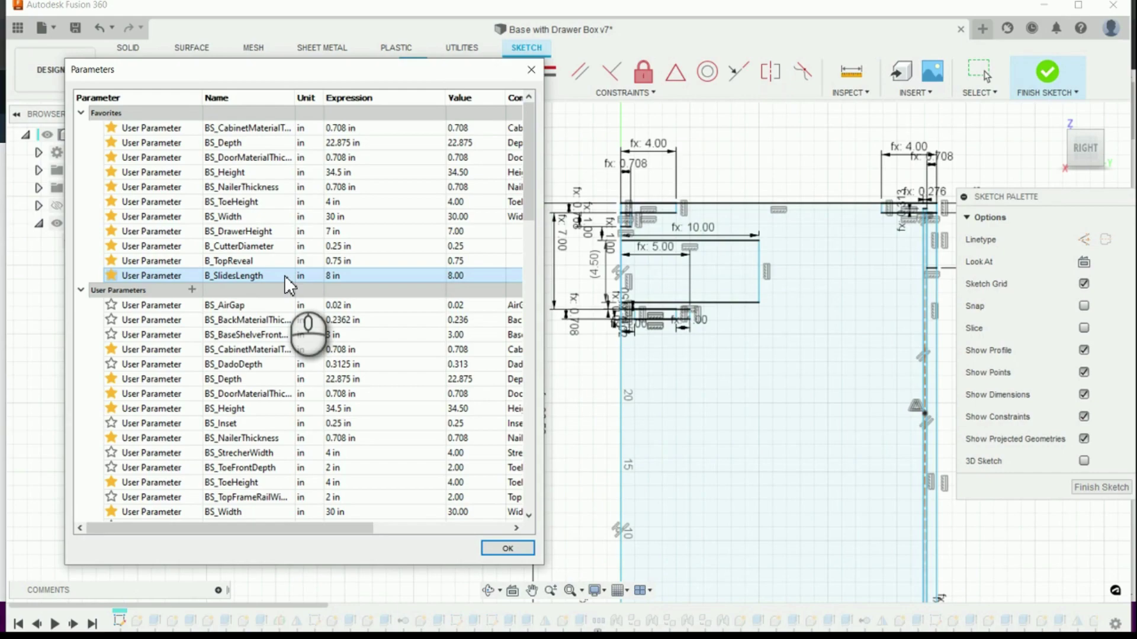
- Set the B_SlidesLength user parameter to 19 in and apply it to the drawer box sketch
click(340, 276)
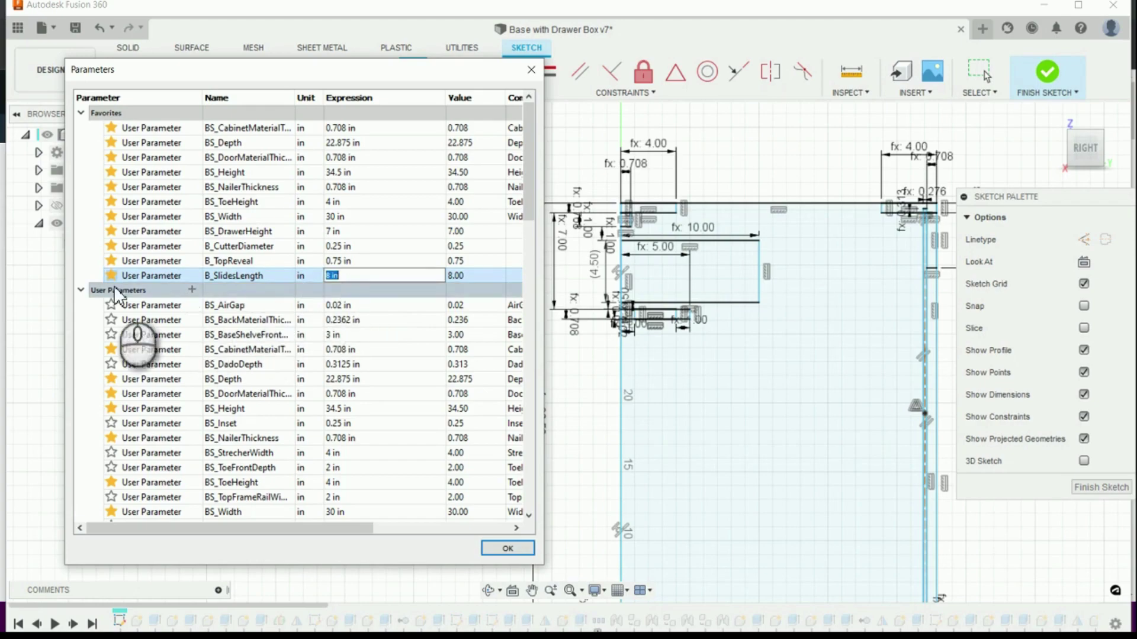
click(355, 281)
double_click(356, 281)
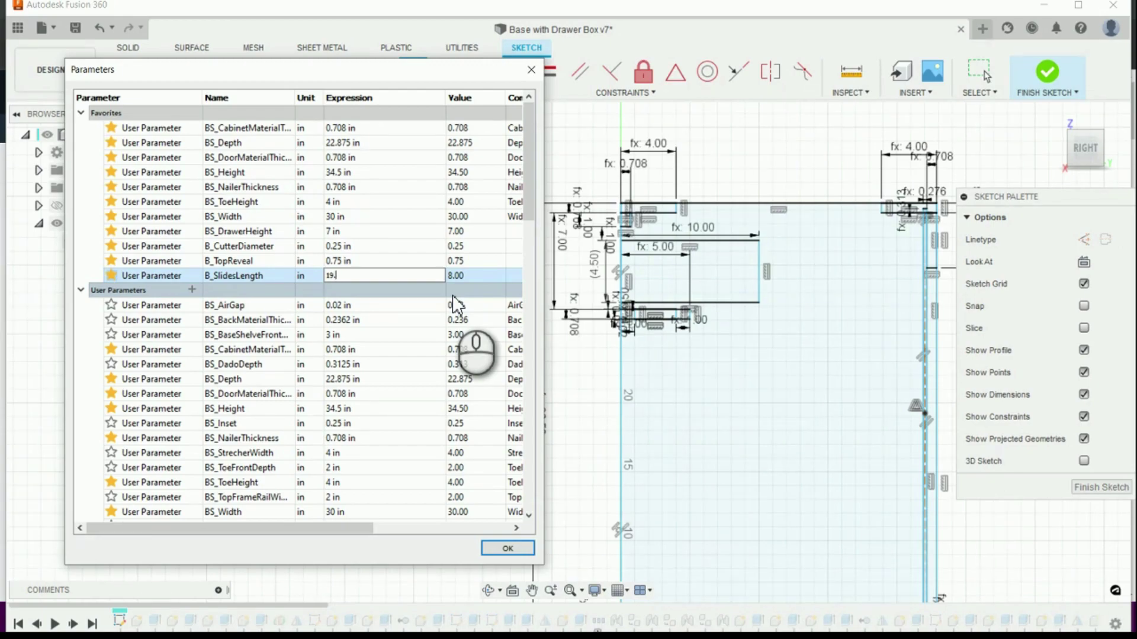
click(452, 292)
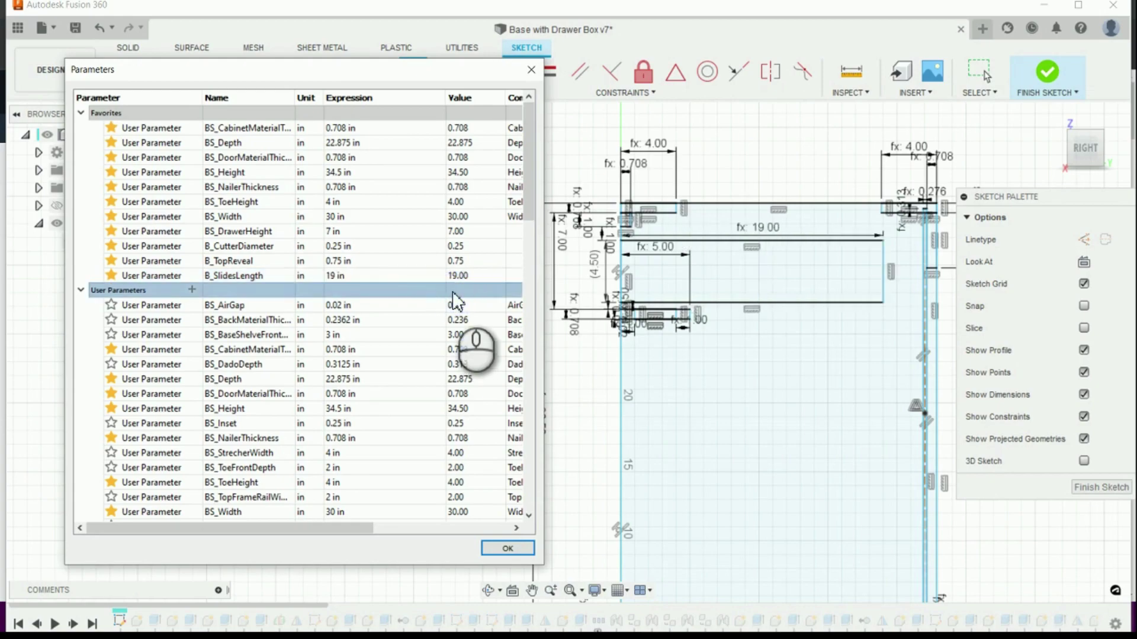
- Test the drawer box length with B_SlidesLength values of 19.291 in and 23 in
click(361, 285)
double_click(364, 278)
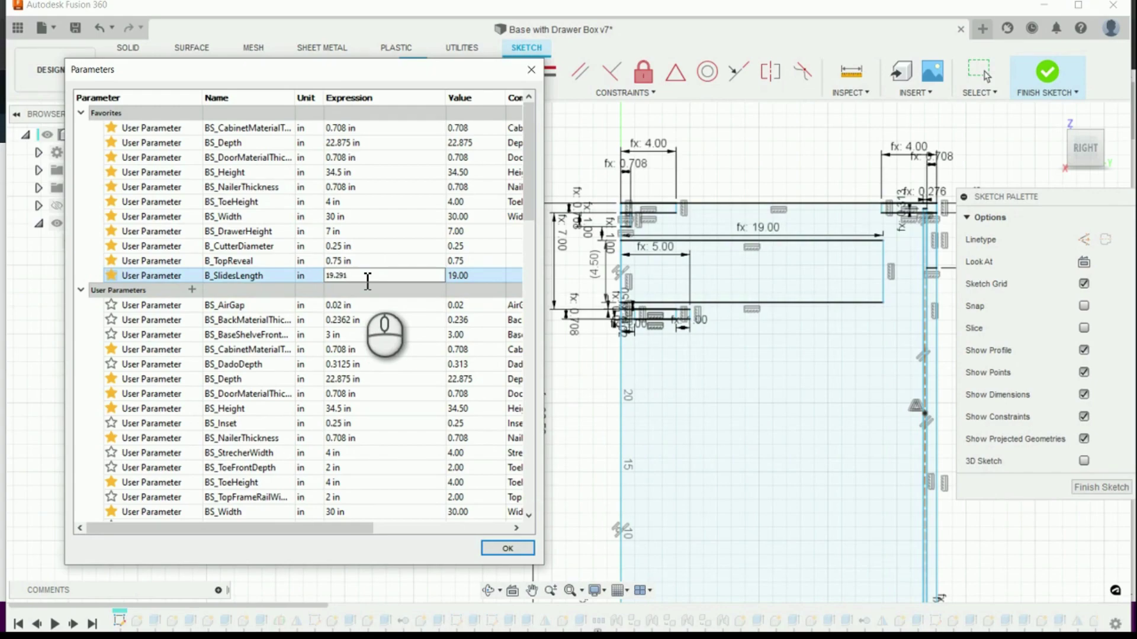
key(Return)
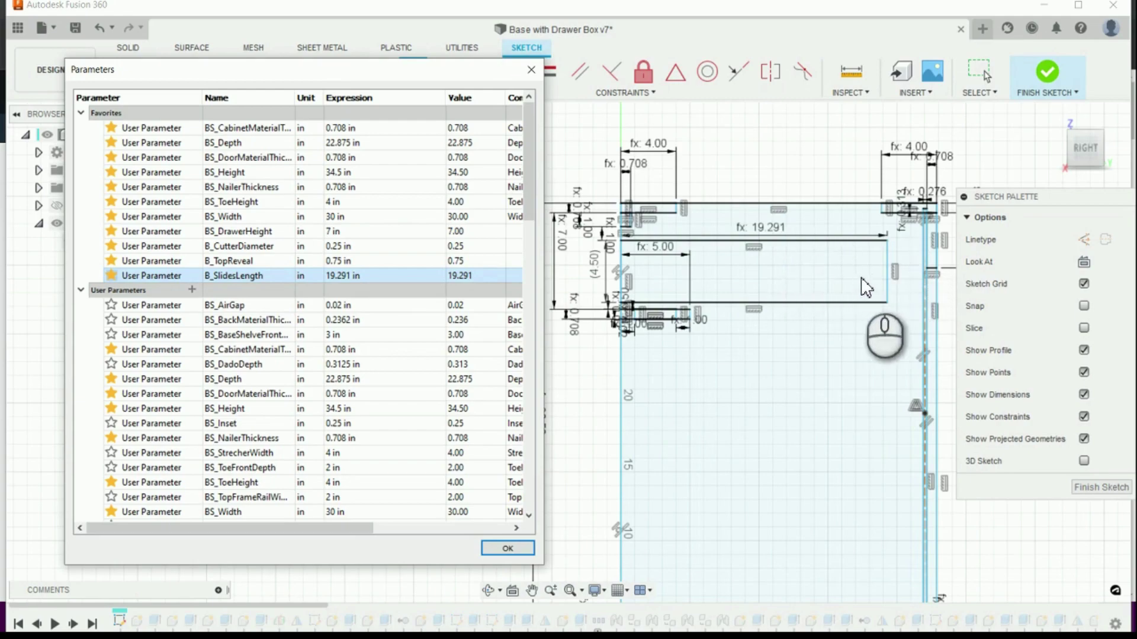
click(351, 273)
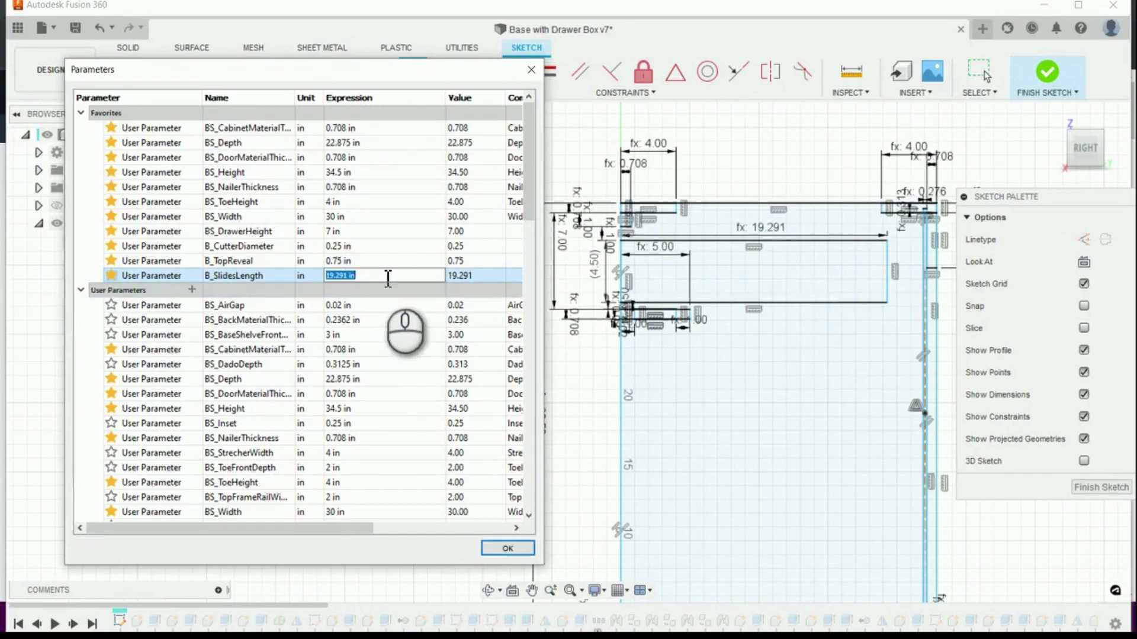
key(Return)
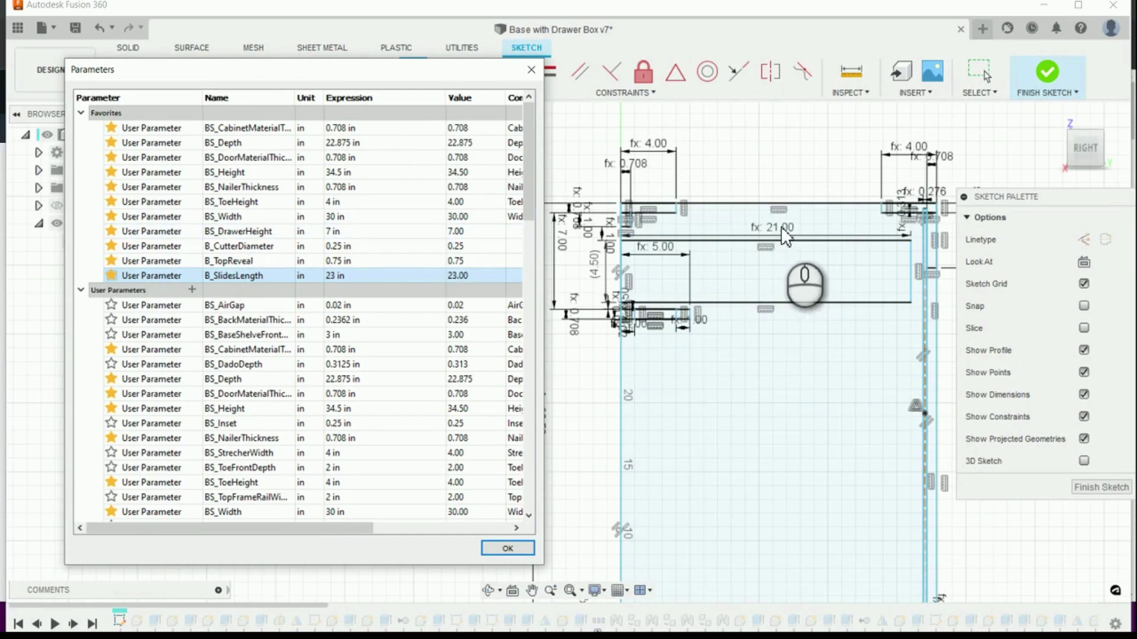
- Set B_SlidesLength to 19.261 in, correct it to 19.291 in, and close the parameters table
click(357, 277)
double_click(362, 277)
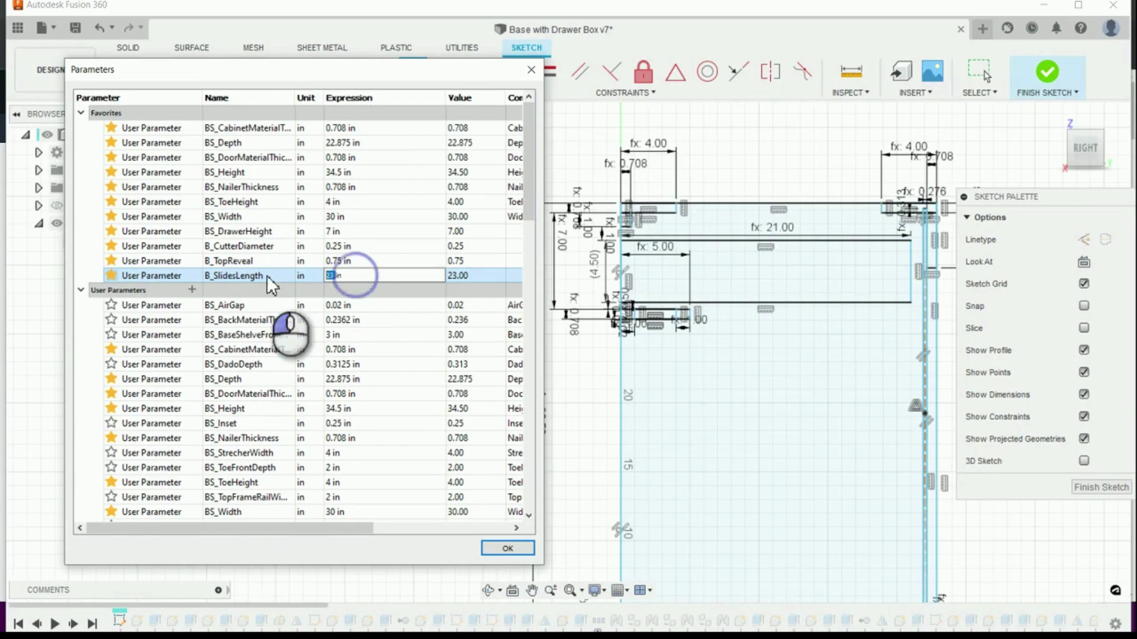
drag(342, 275, 301, 283)
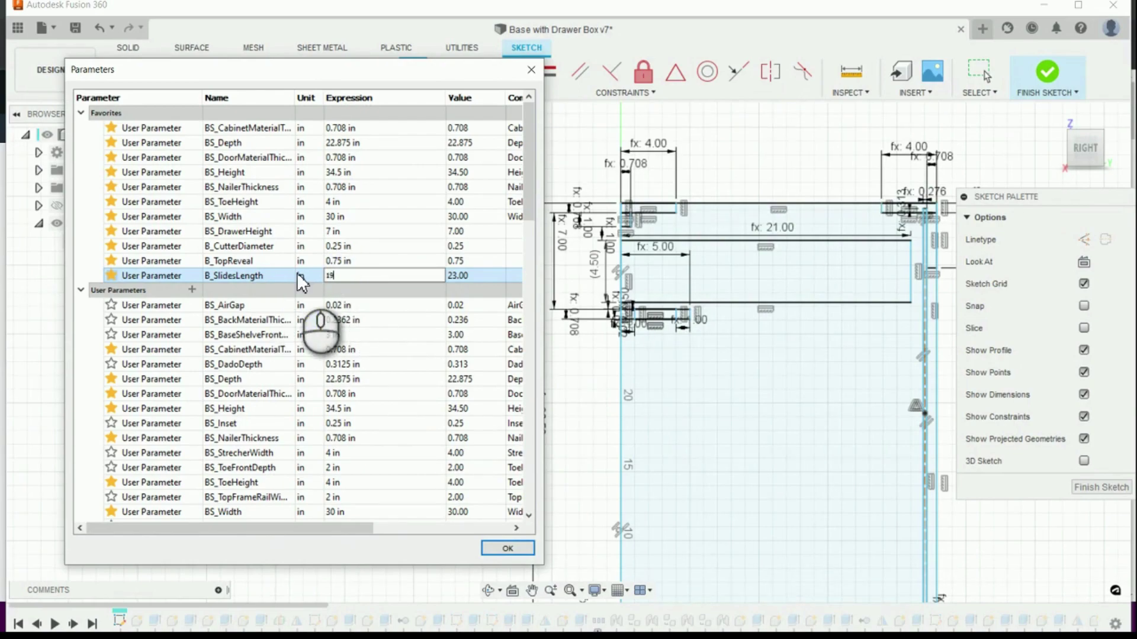
text(19.261)
key(Return)
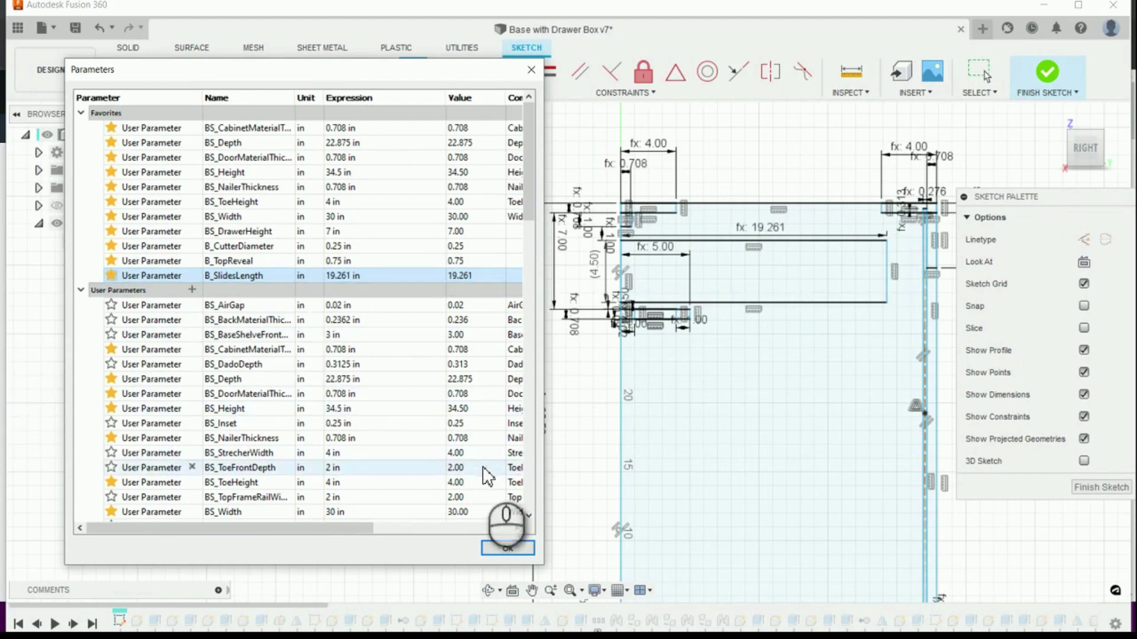
double_click(349, 277)
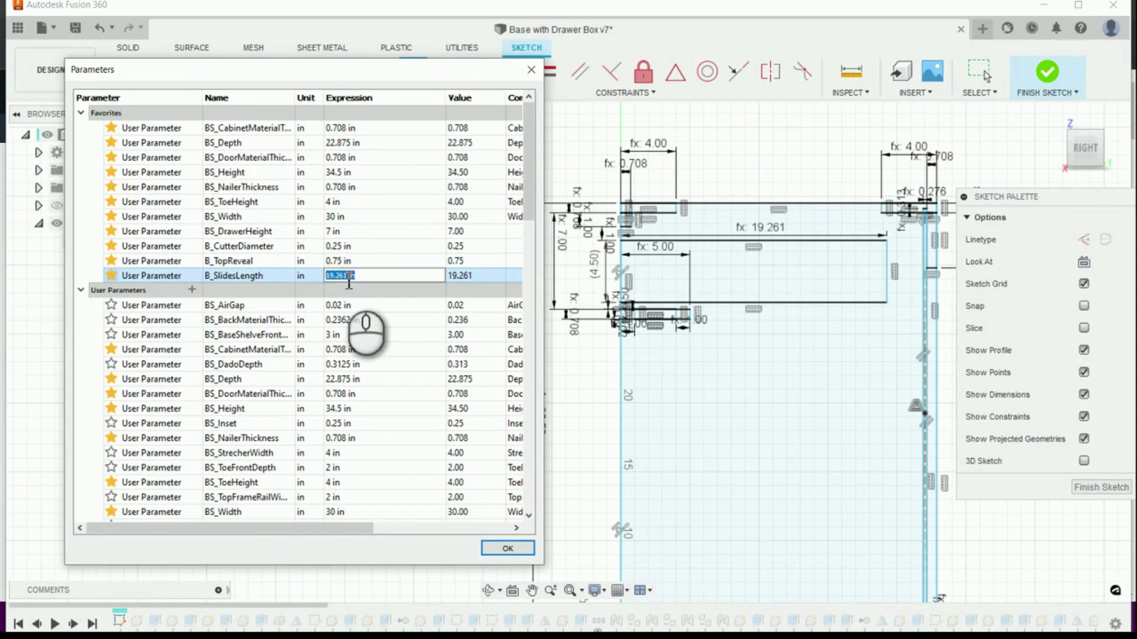
click(345, 276)
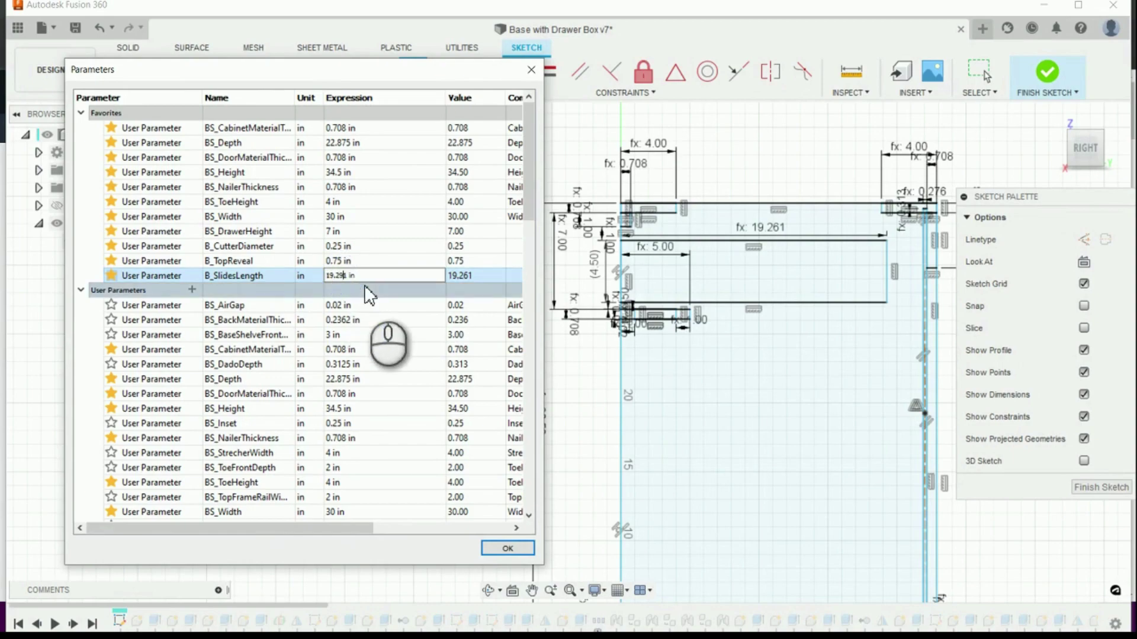
key(Return)
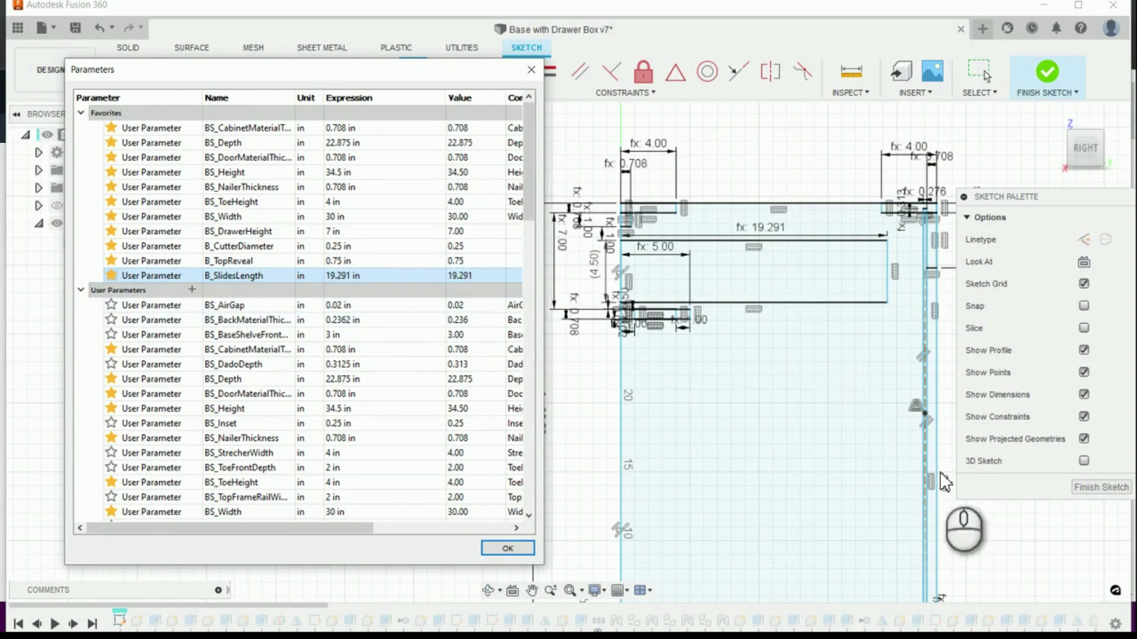
click(507, 549)
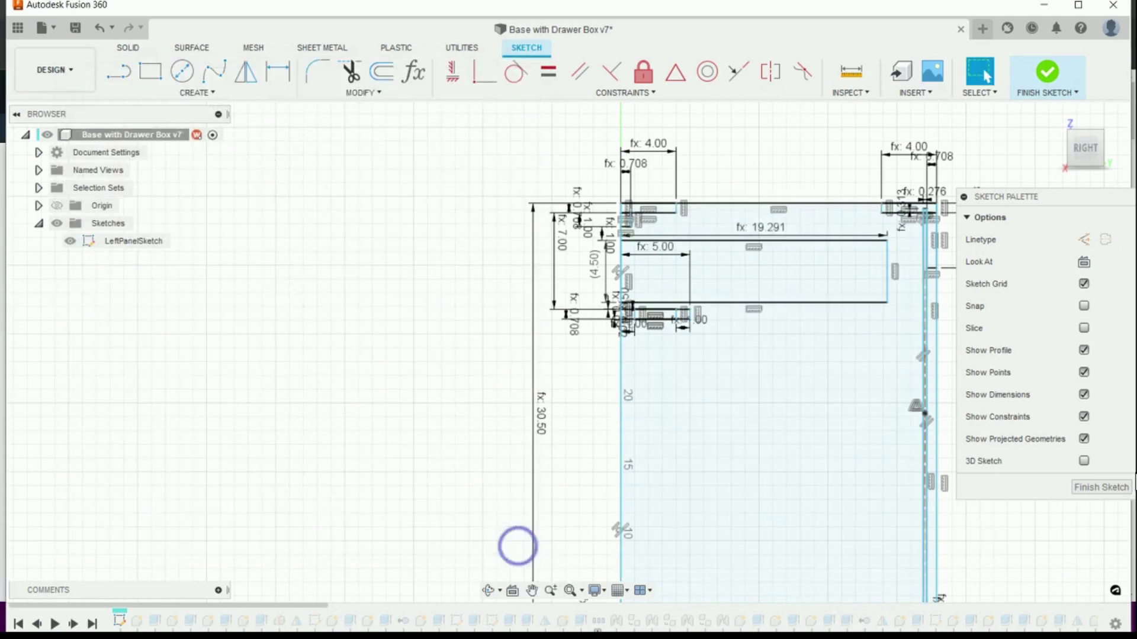
- Finish editing LeftPanelSketch and show the whole cabinet in the home view
click(1100, 488)
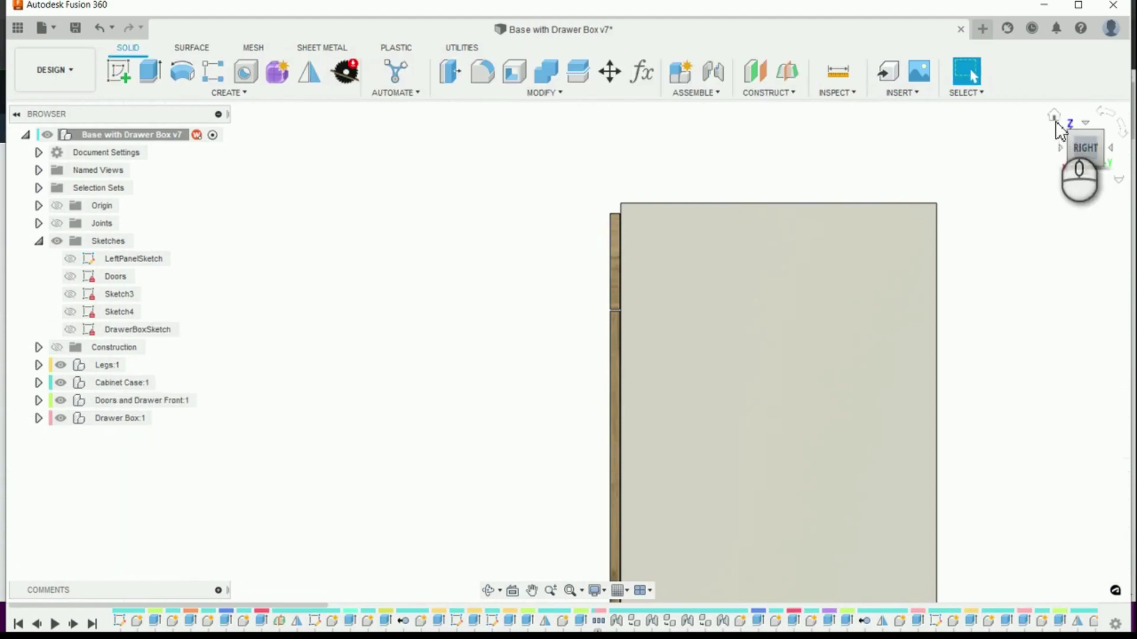
click(1054, 117)
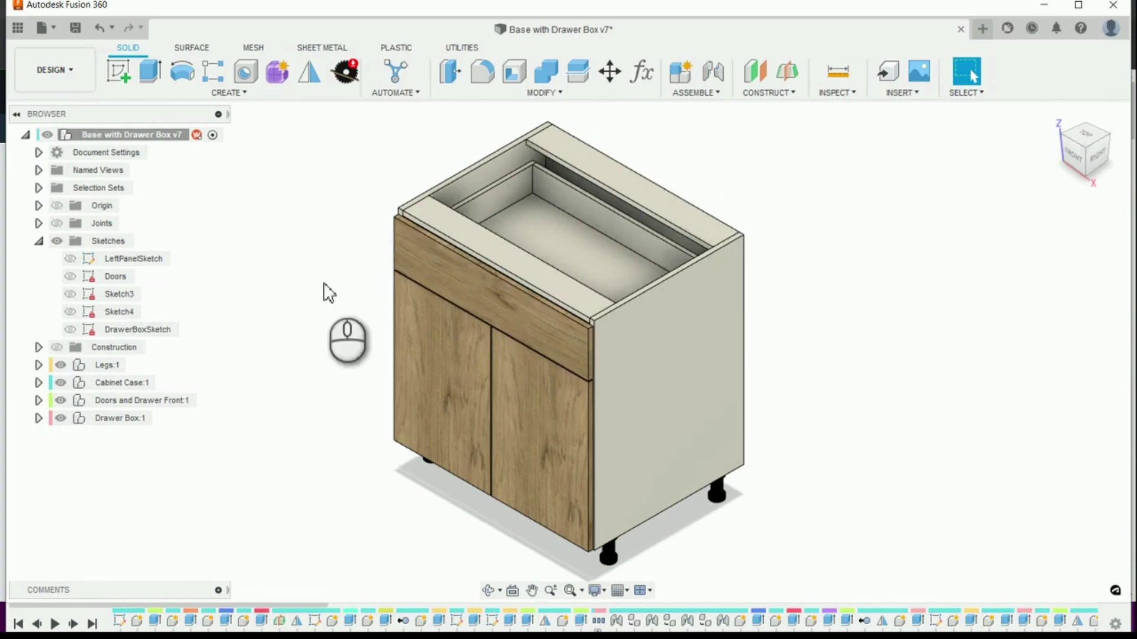
middle_drag(436, 179, 435, 183)
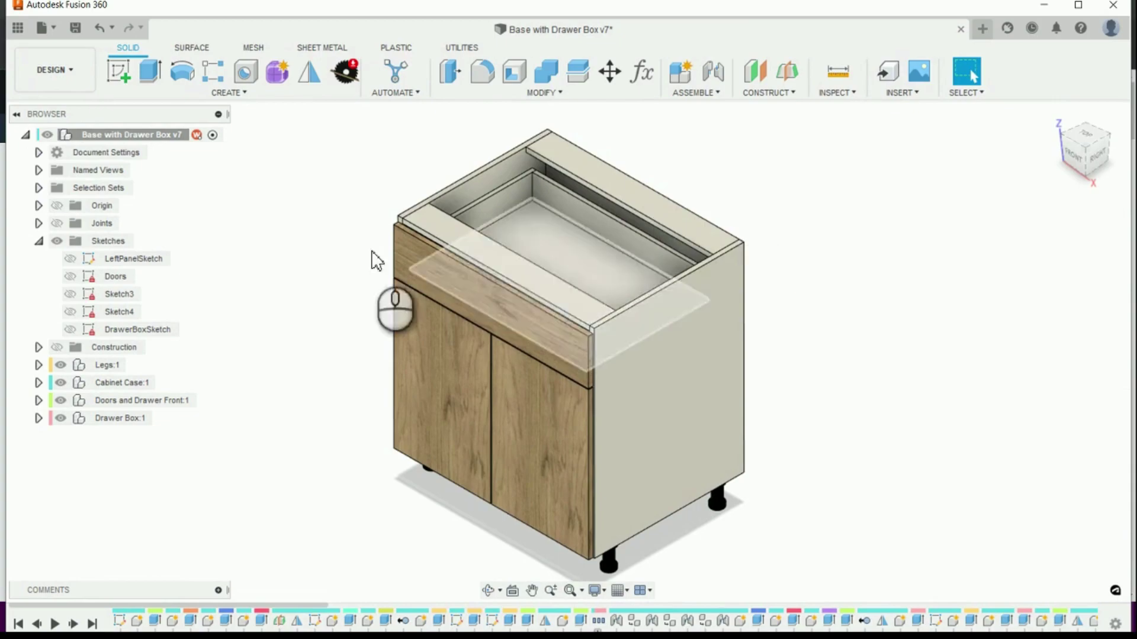
scroll(787, 264, down, 5)
scroll(468, 214, up, 5)
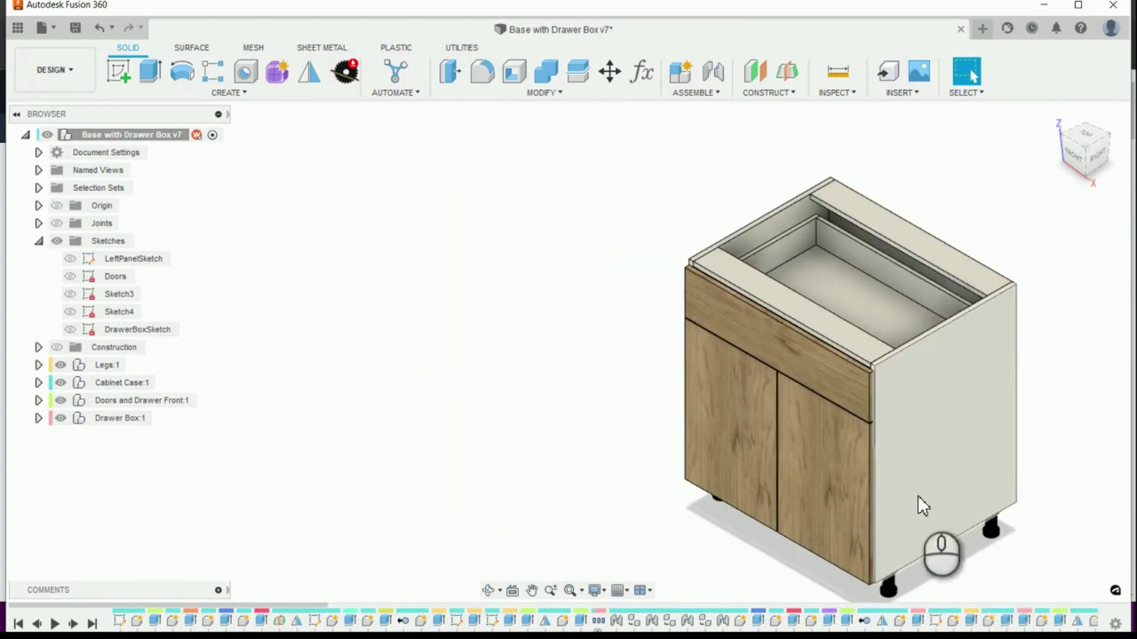
- View the cabinet from its right side and hide the LeftSidePanel(Mirror) (2) component inside the Cabinet Case
click(641, 72)
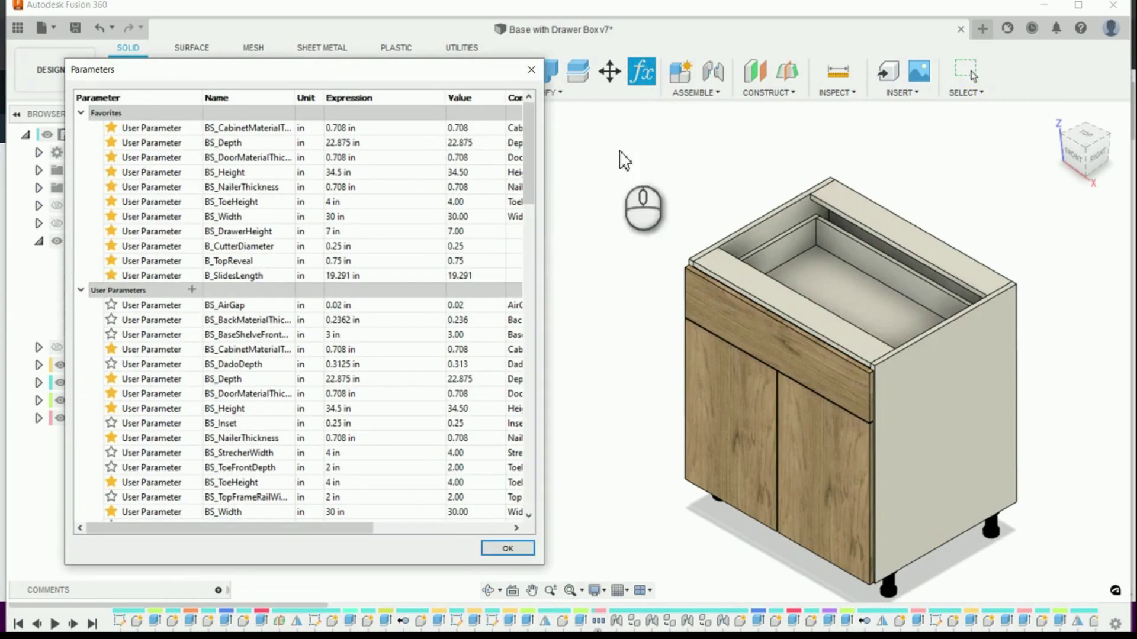
click(1100, 167)
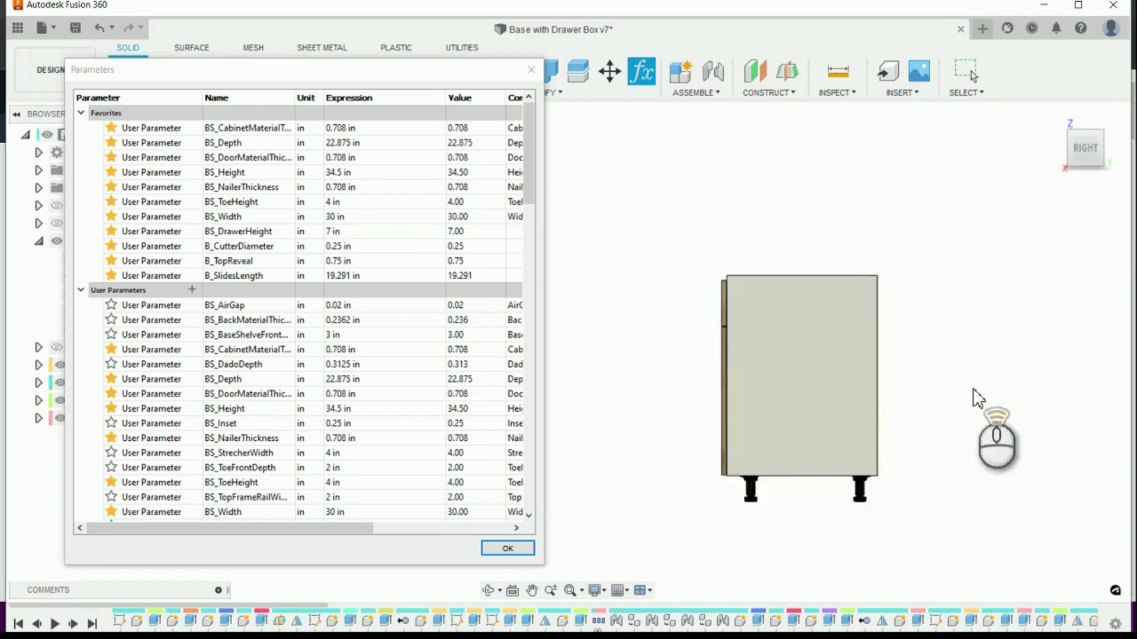
scroll(773, 375, up, 3)
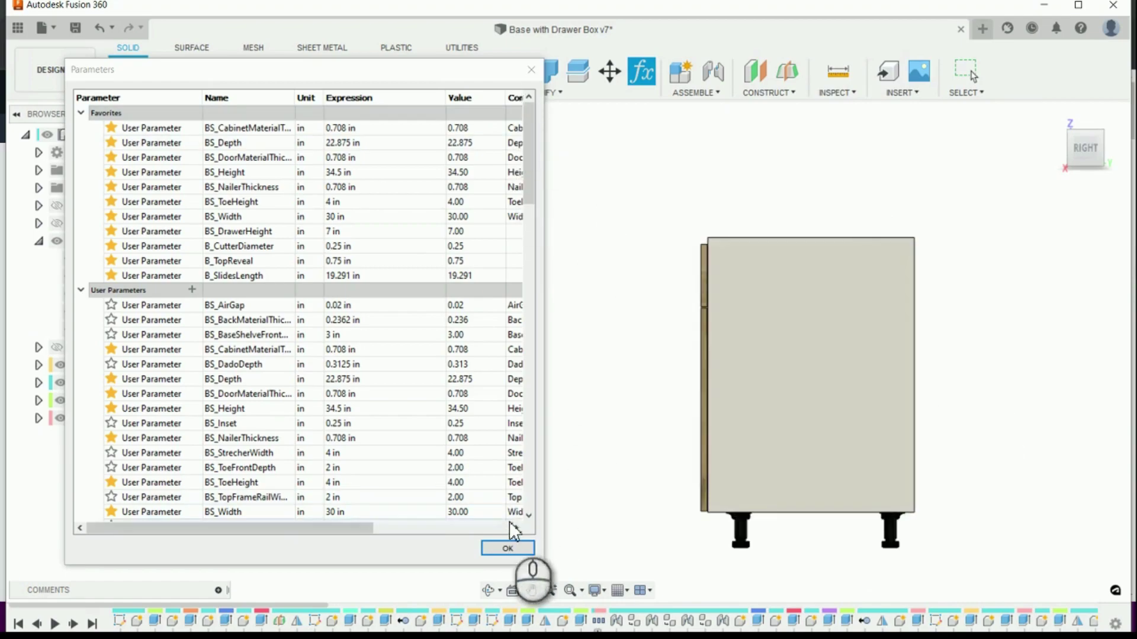
click(531, 70)
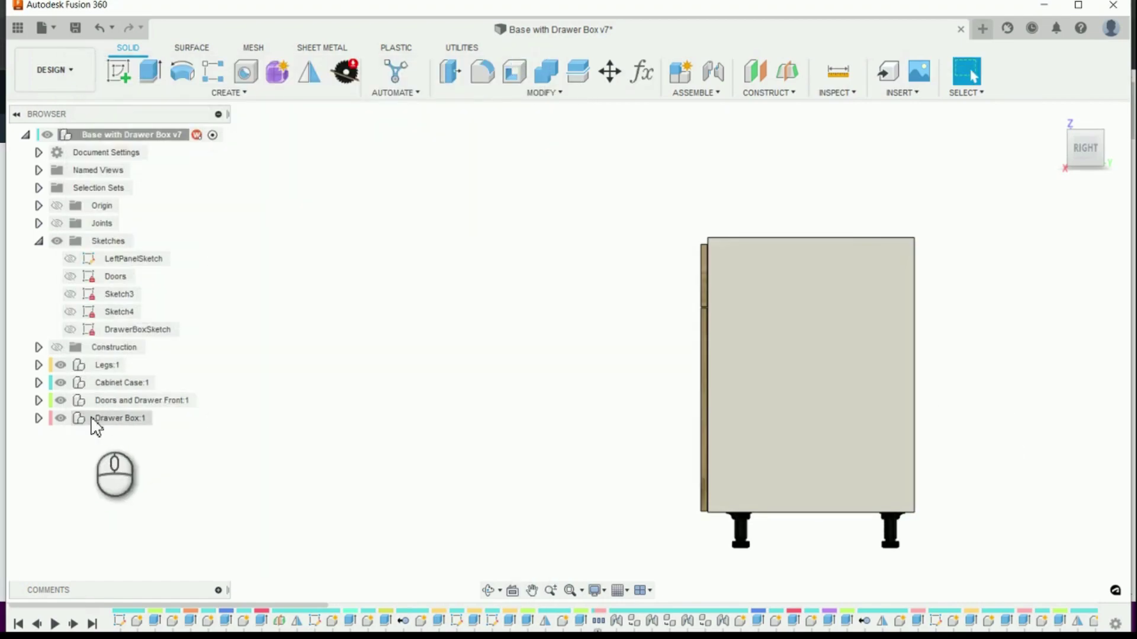
click(39, 382)
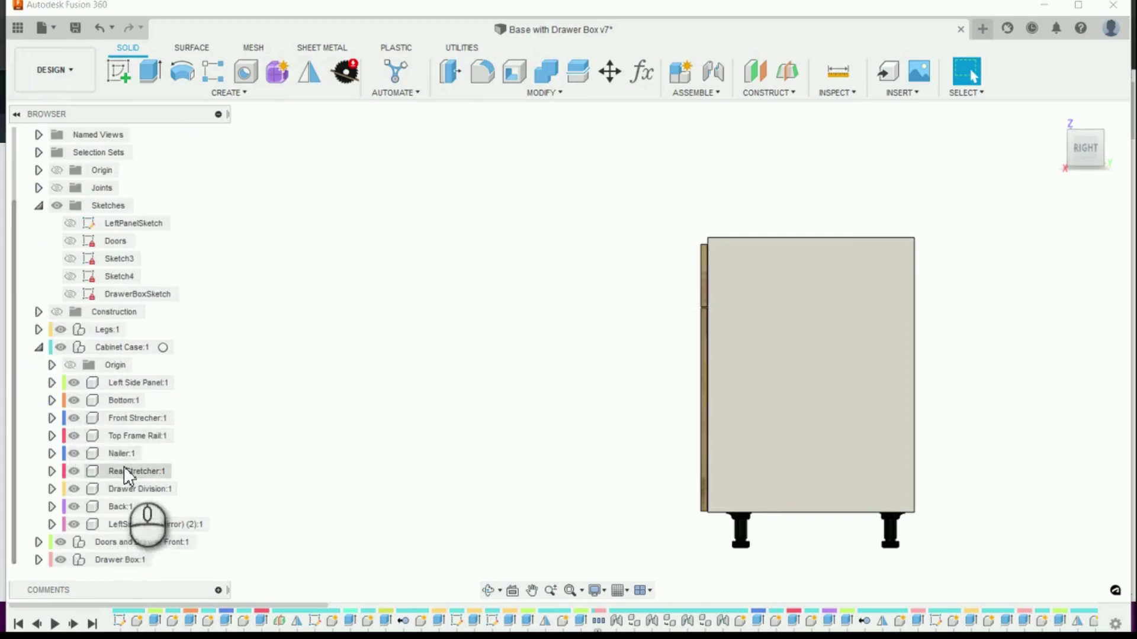
click(73, 524)
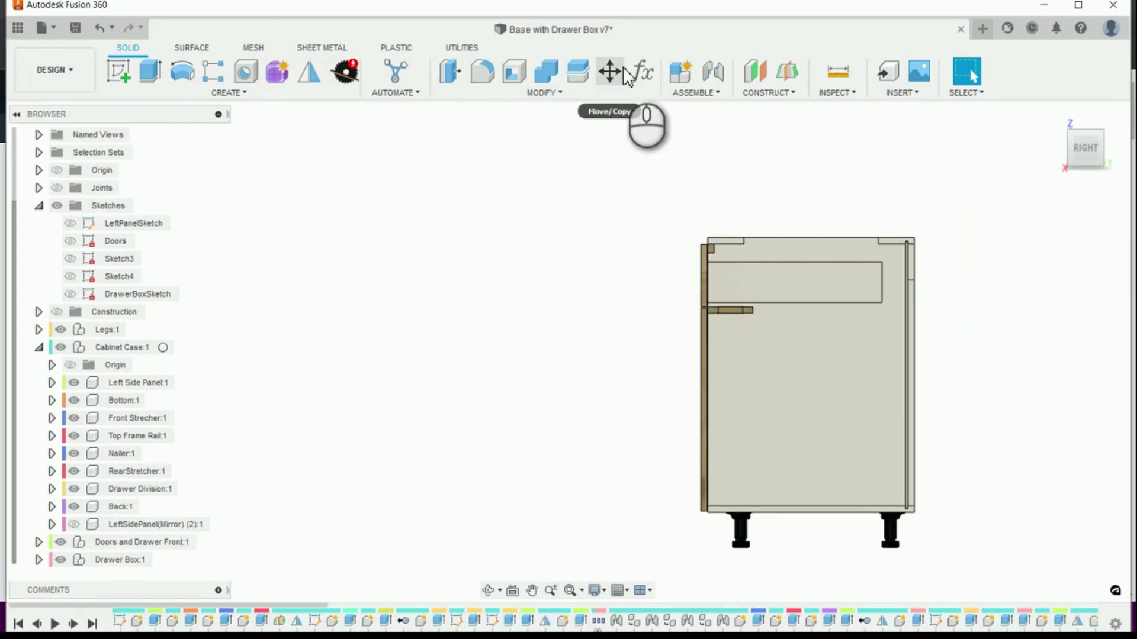
- Set B_SlidesLength to 8 in with the drawer box exposed in the right-side view
click(643, 71)
click(339, 276)
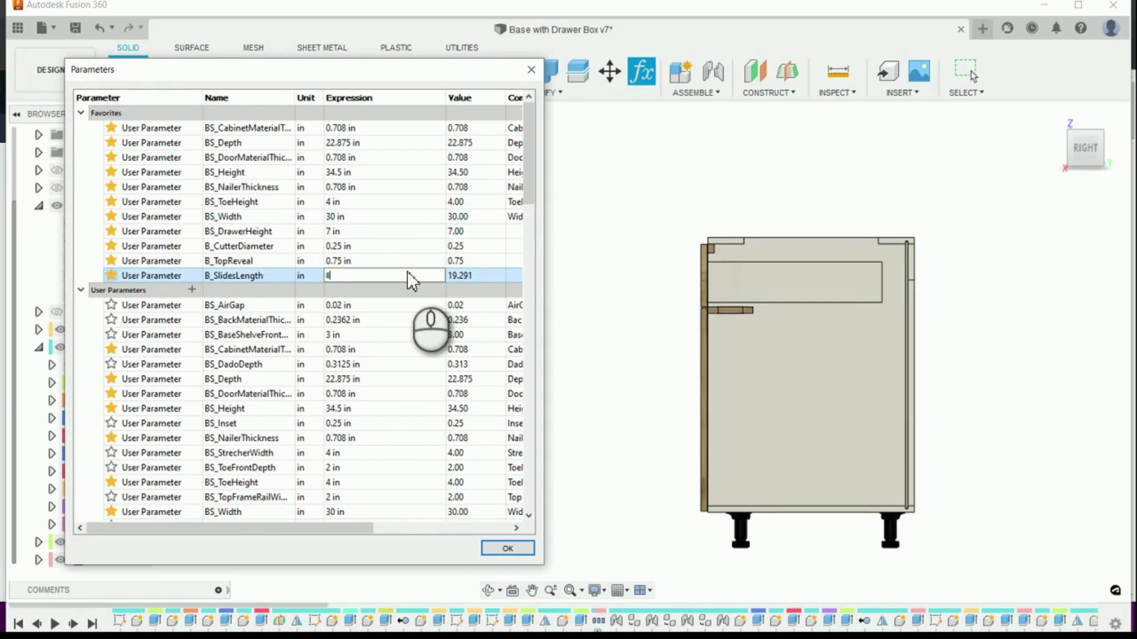
key(Return)
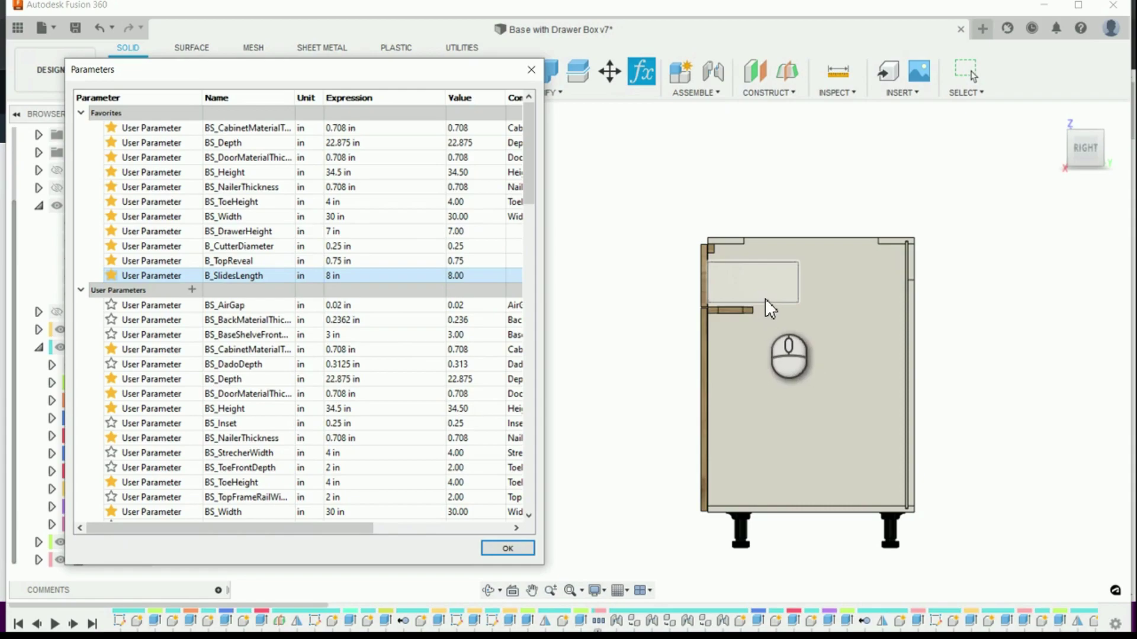
- Set B_SlidesLength to 35 in to test the drawer box against a slide length greater than the cabinet depth
click(339, 276)
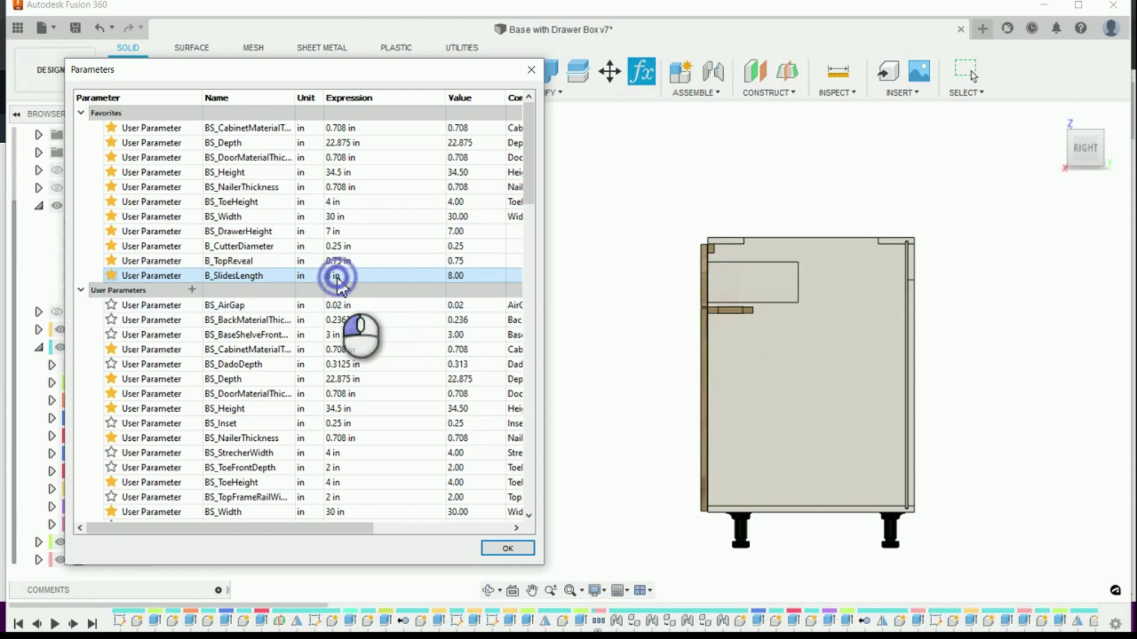
click(383, 274)
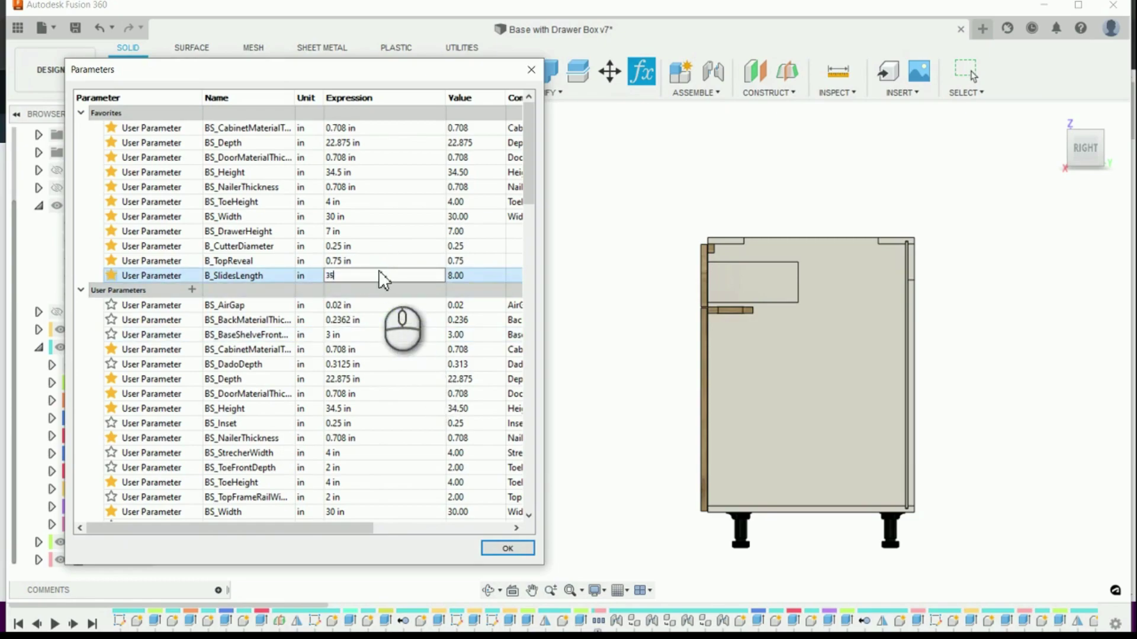
key(Return)
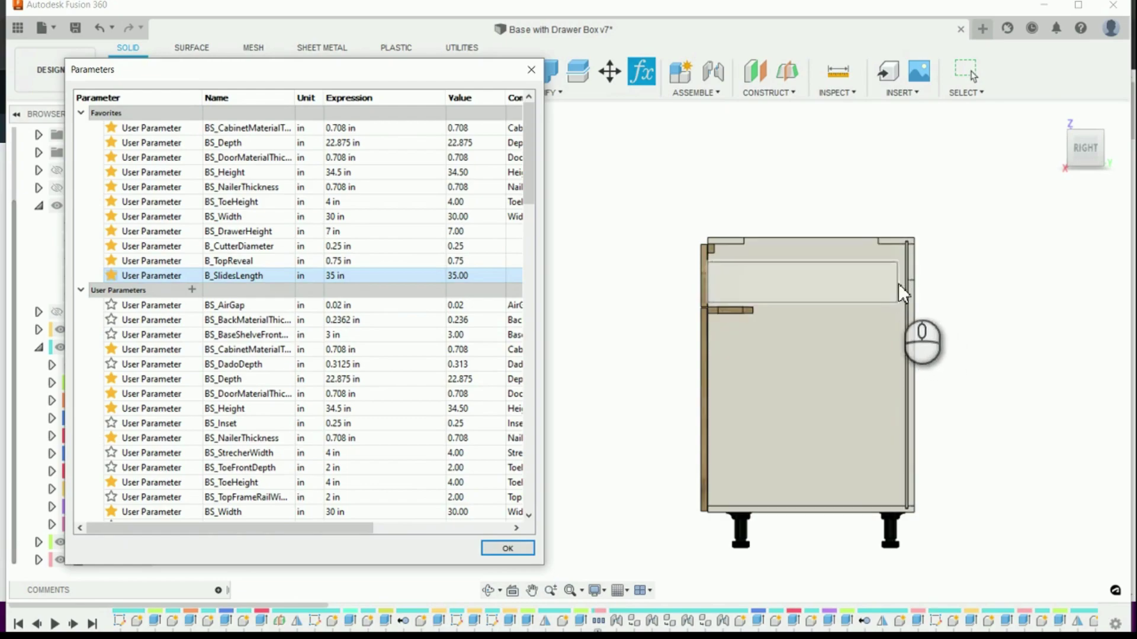
- Set B_SlidesLength to 19.291 in and show the LeftSidePanel(Mirror) (2) component again, with the cabinet in the home view
click(347, 277)
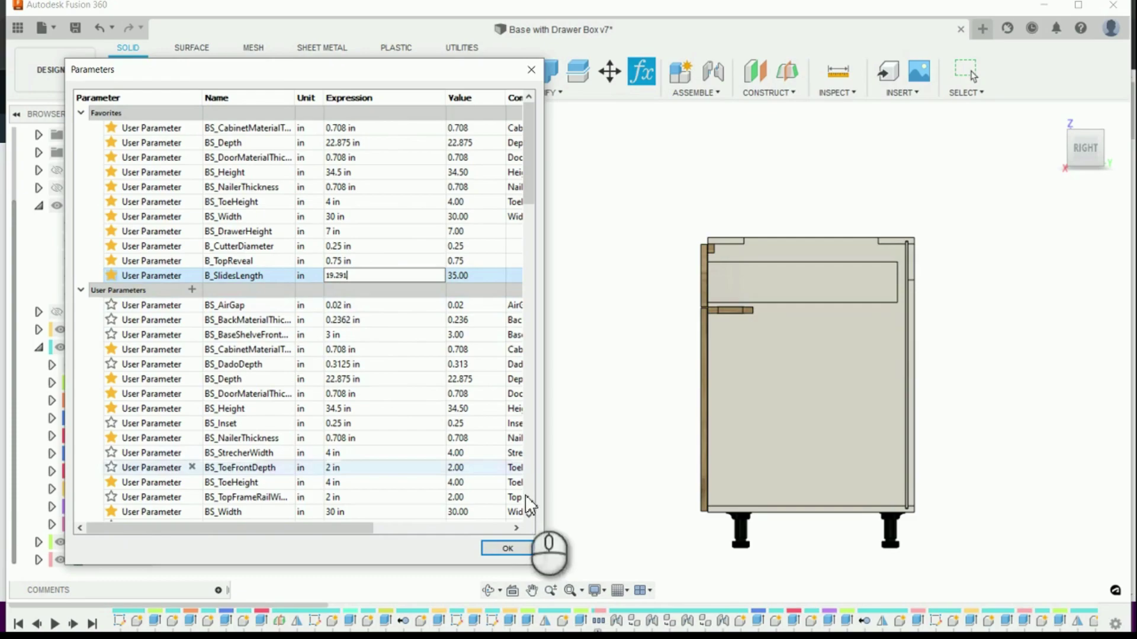
click(508, 550)
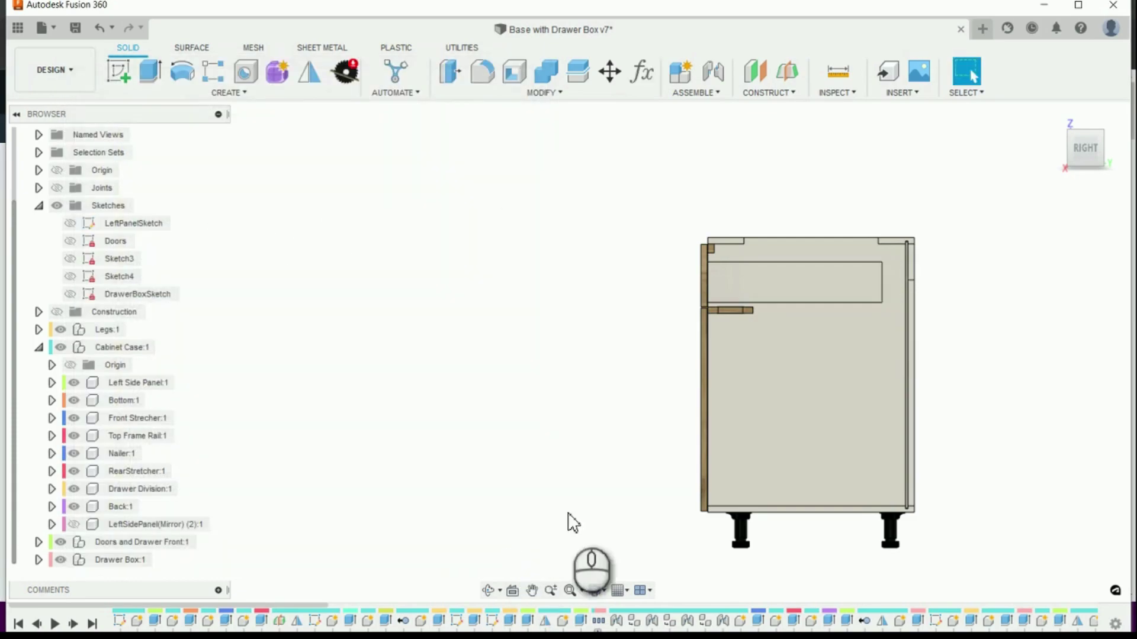
click(74, 524)
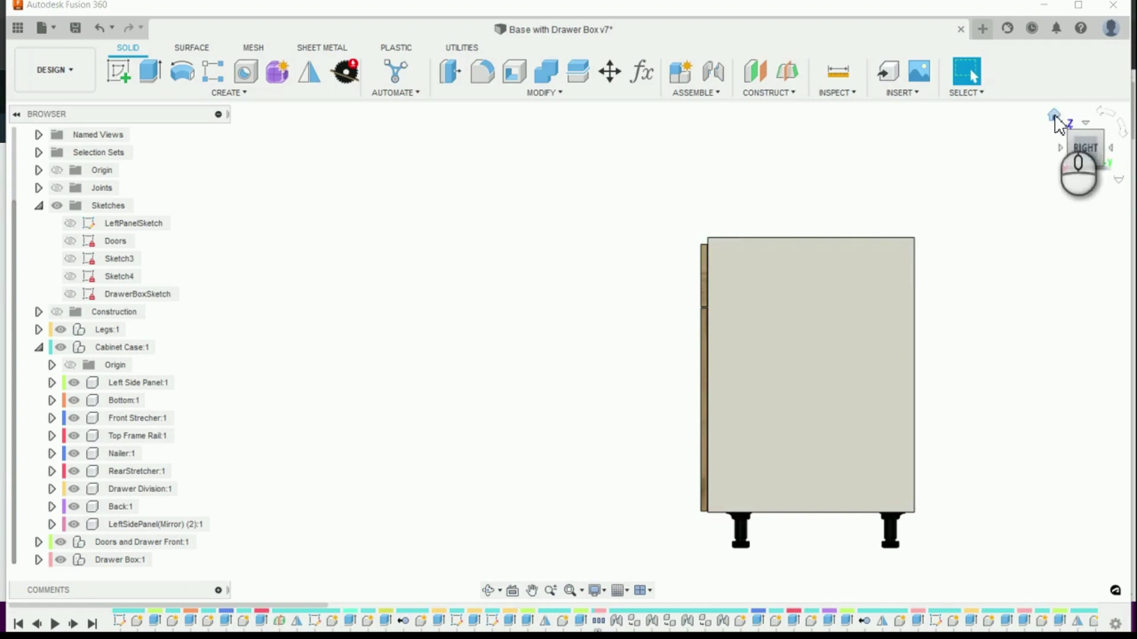
click(1058, 119)
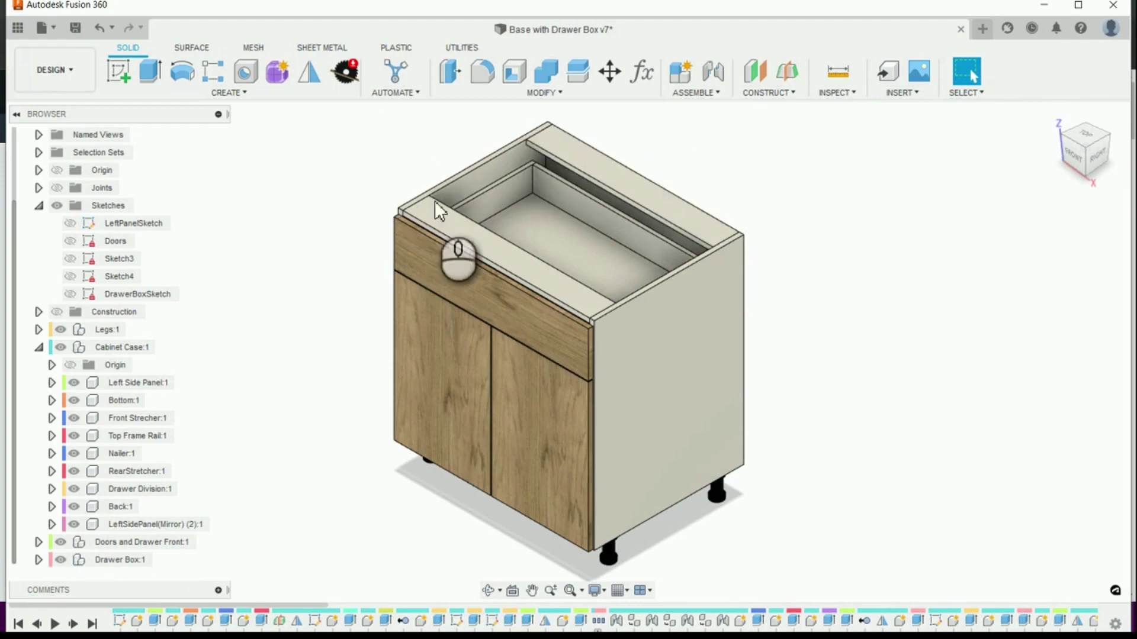
- Save the cabinet design as a new version with the description "User Saved"
click(75, 27)
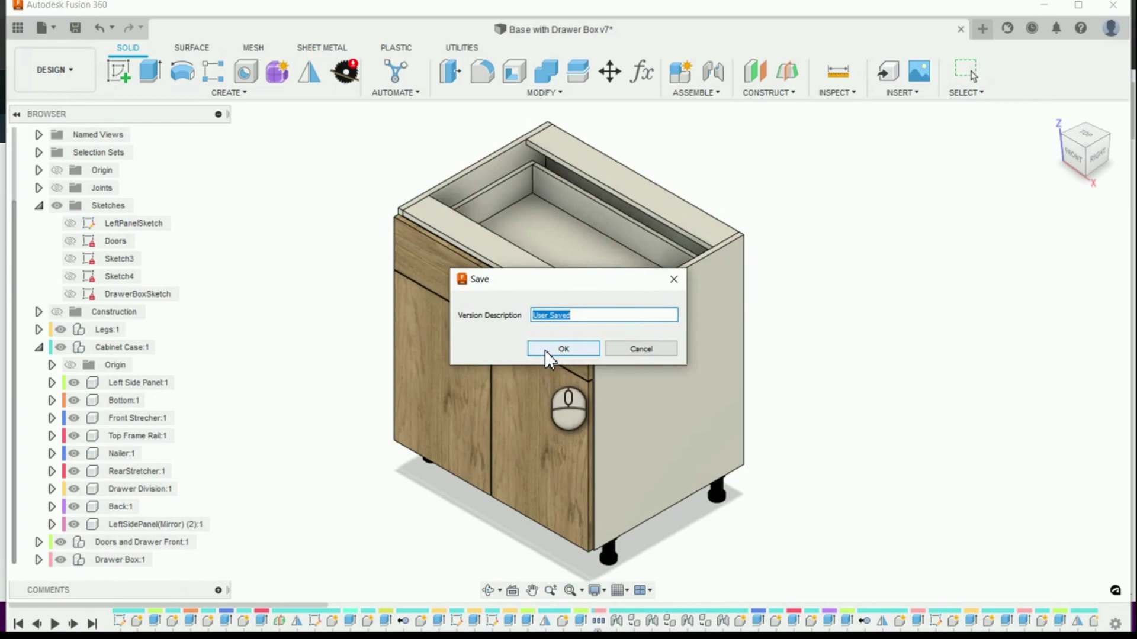
click(545, 349)
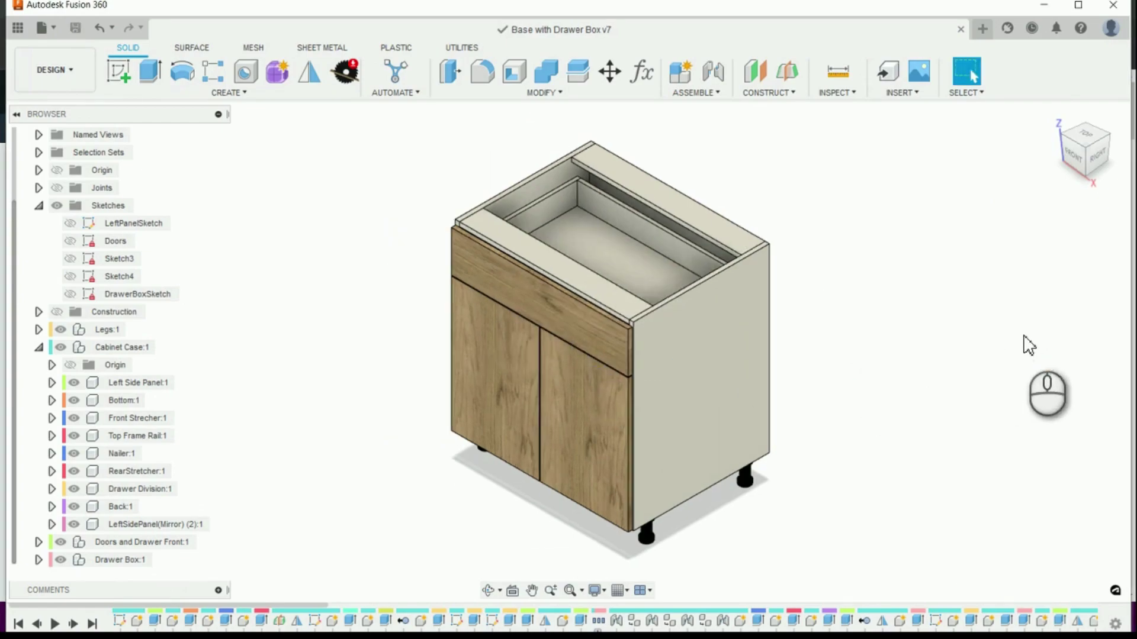
scroll(912, 302, up, 2)
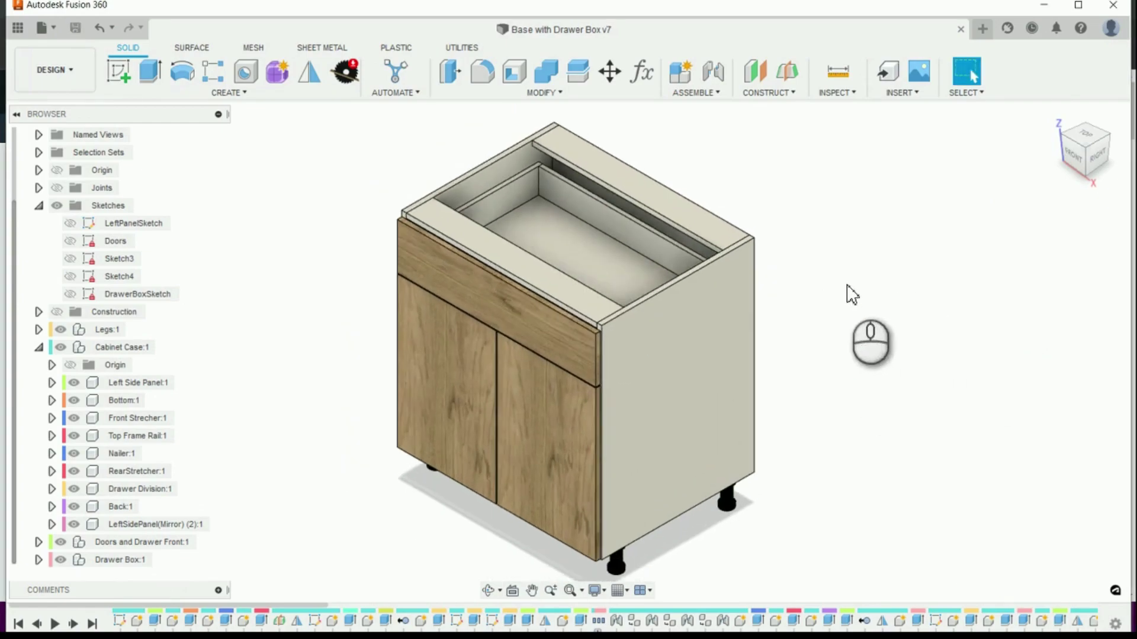